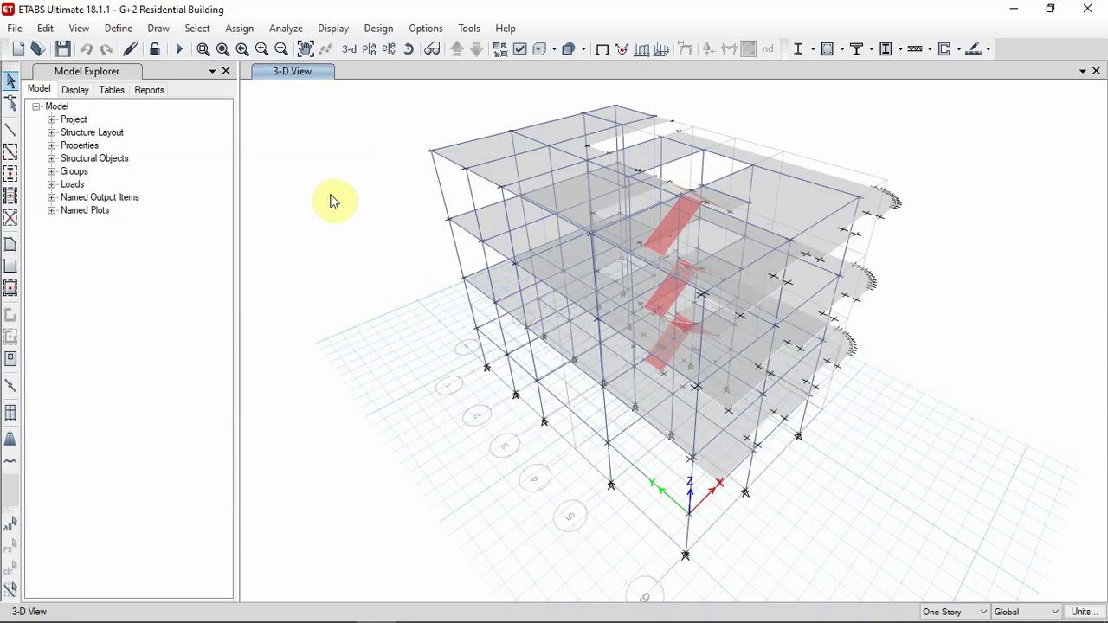
Run the model check with all checks and fix options selected, and close the resulting message window
left_click(287, 29)
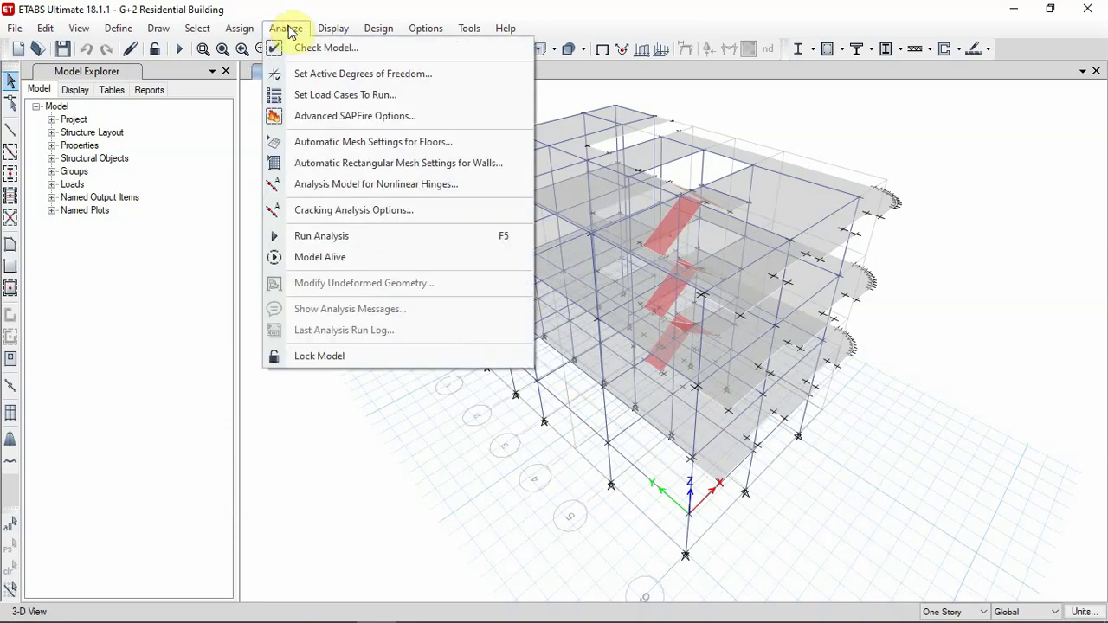
left_click(334, 50)
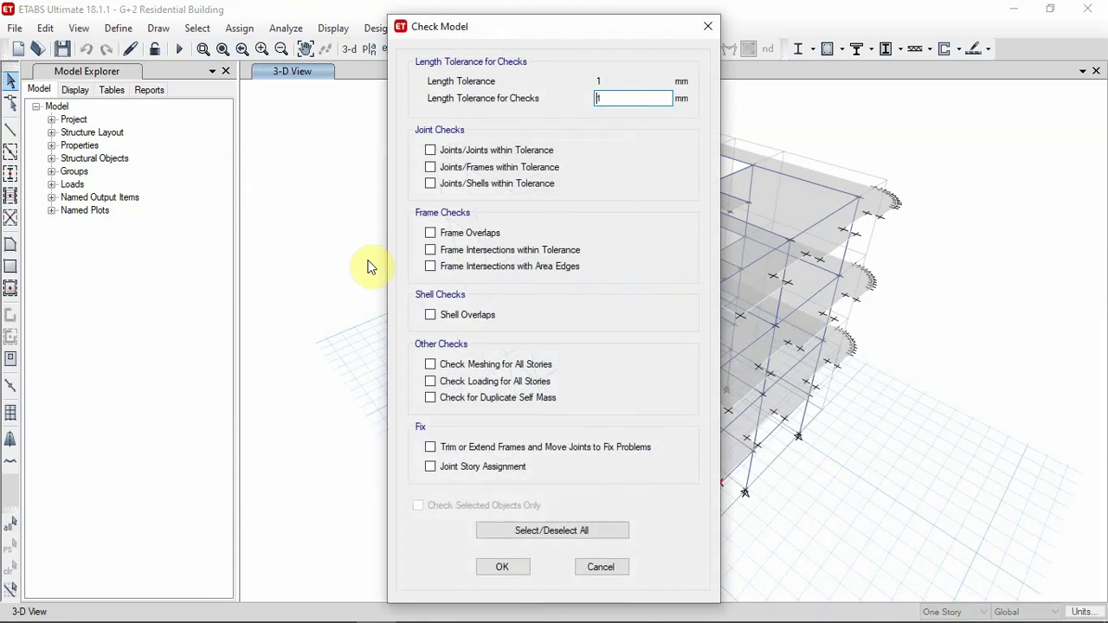
left_click(498, 530)
left_click(502, 570)
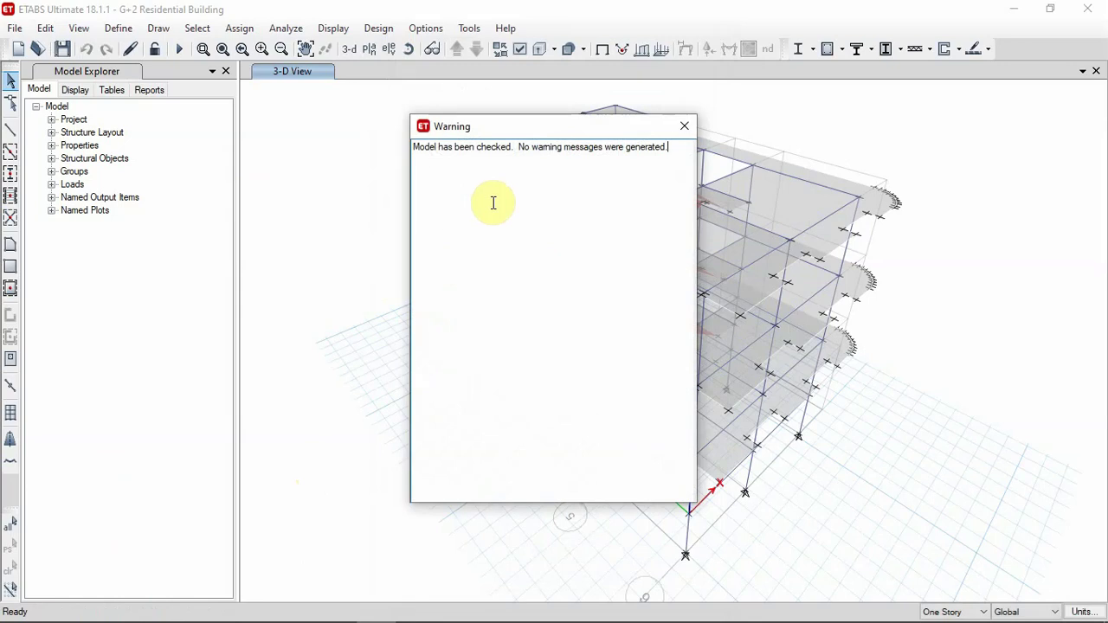
left_click_drag(465, 129, 398, 138)
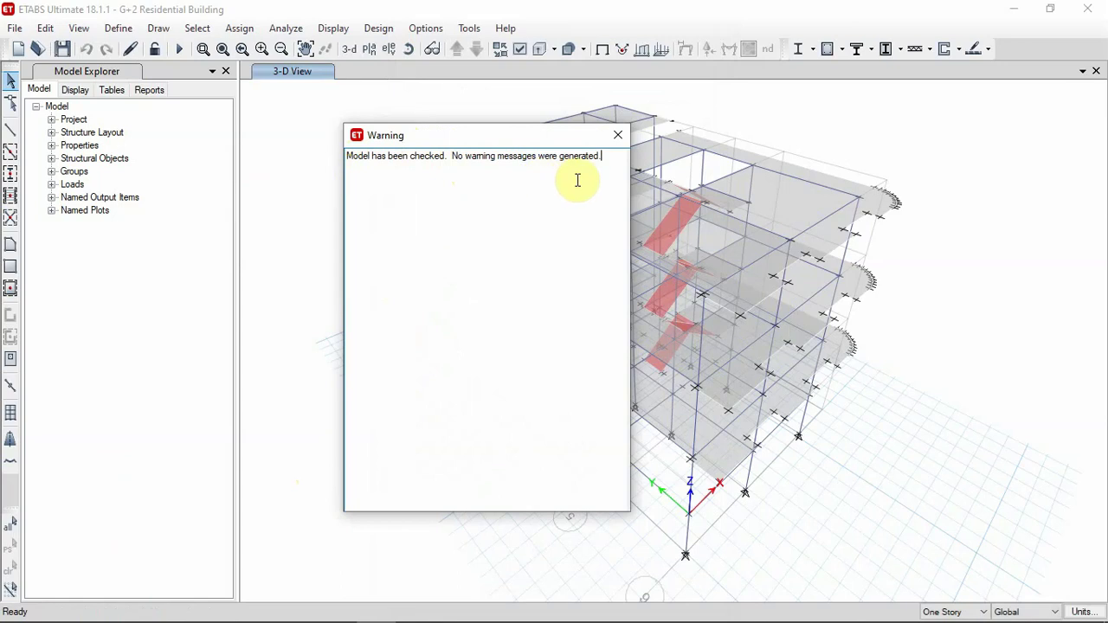
left_click_drag(466, 134, 365, 84)
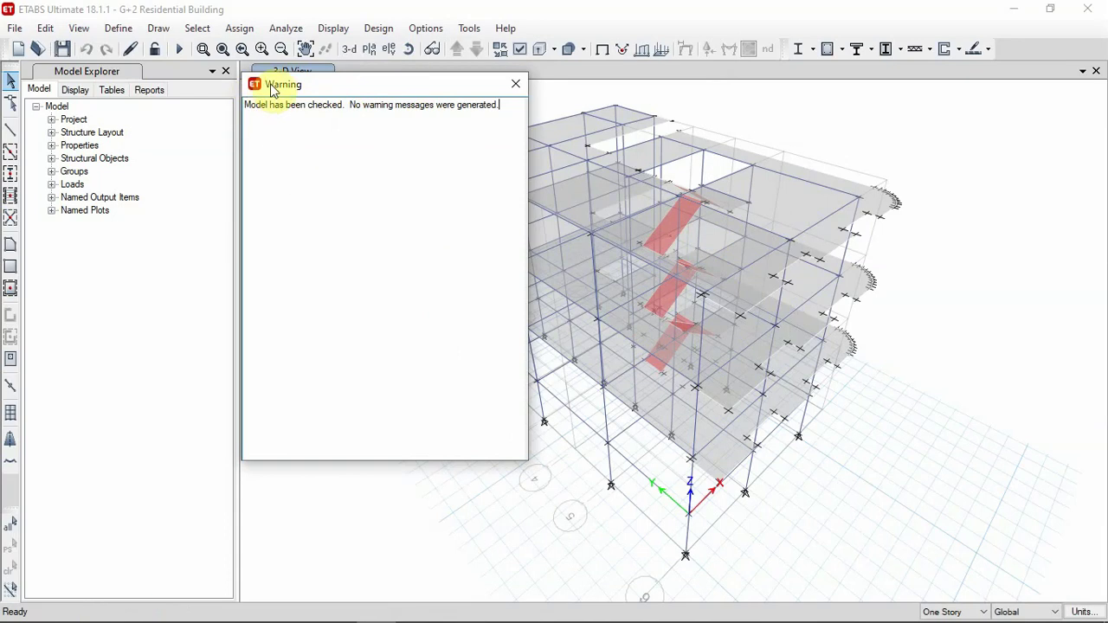
left_click_drag(272, 87, 258, 136)
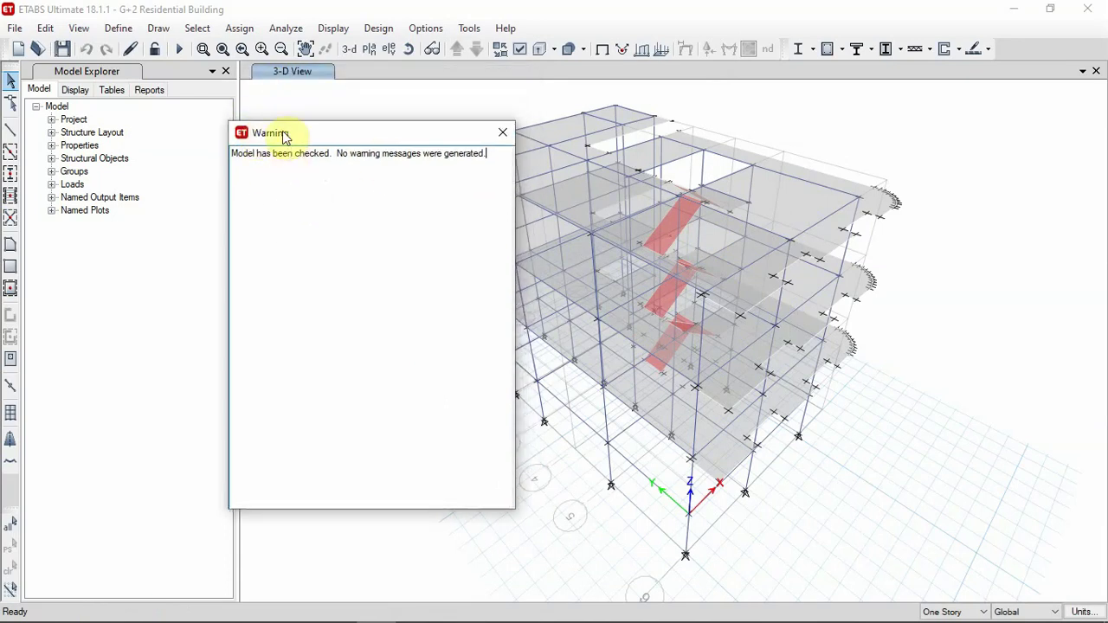
left_click_drag(284, 135, 270, 158)
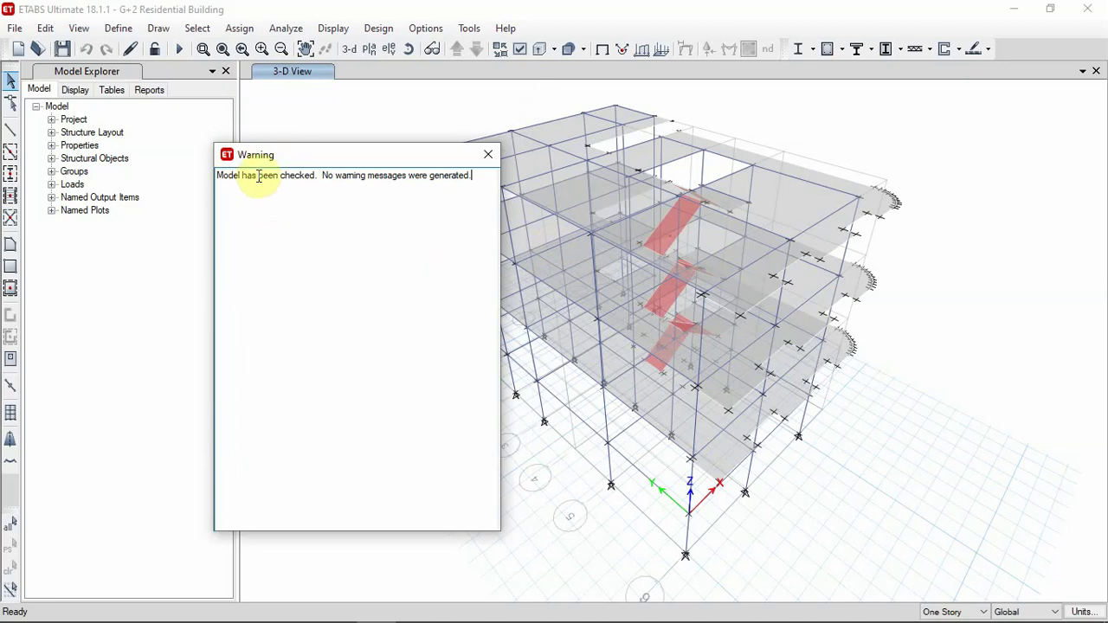
left_click_drag(257, 156, 237, 125)
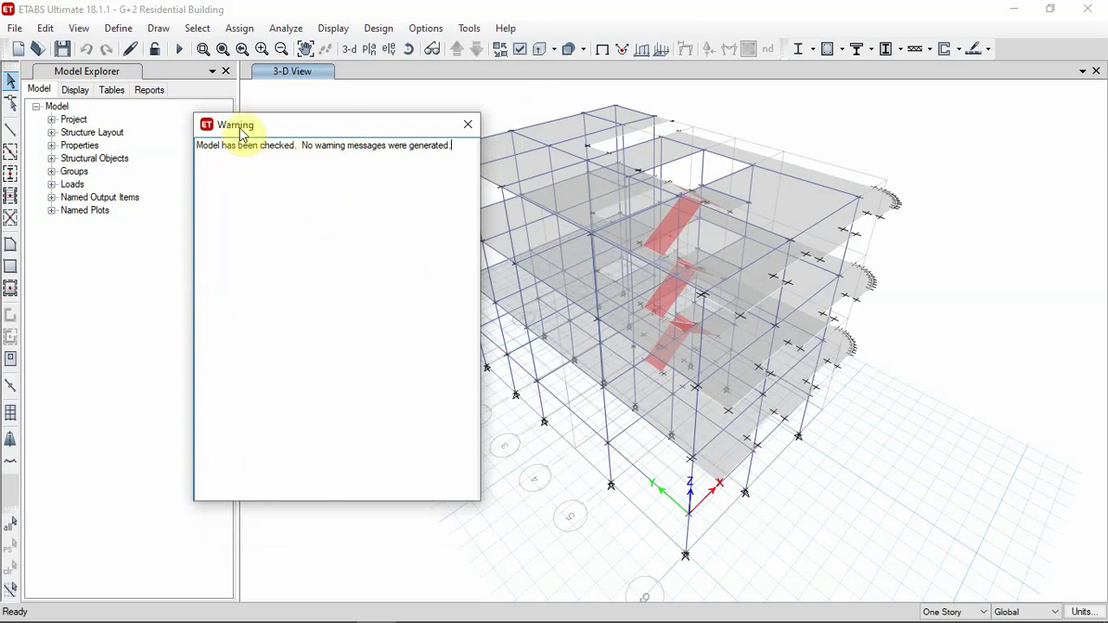
left_click_drag(241, 132, 249, 184)
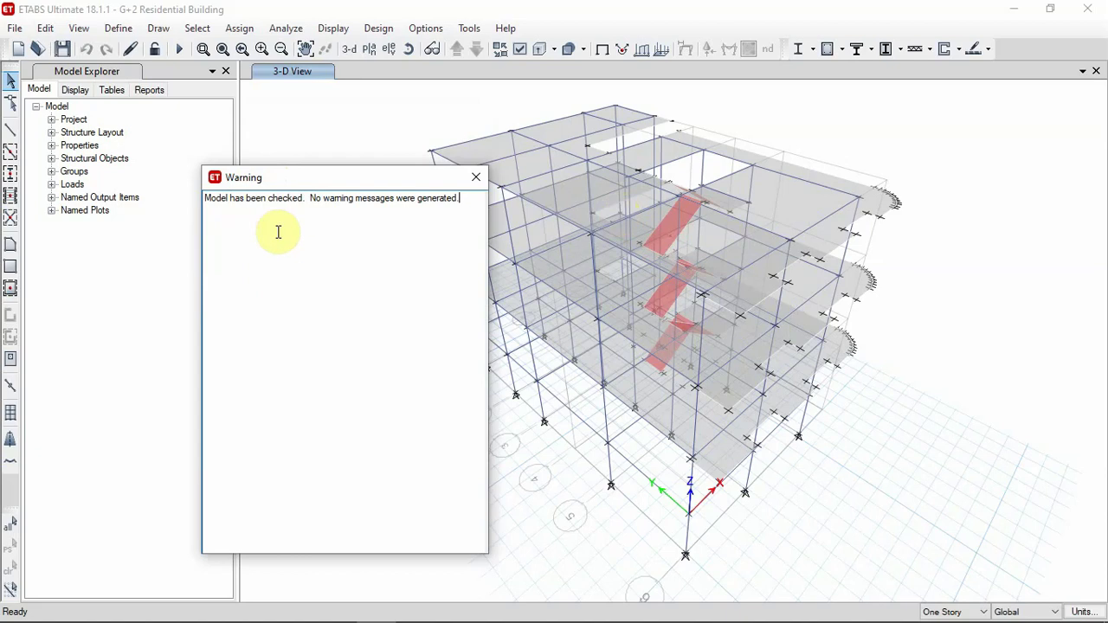
left_click_drag(265, 181, 215, 107)
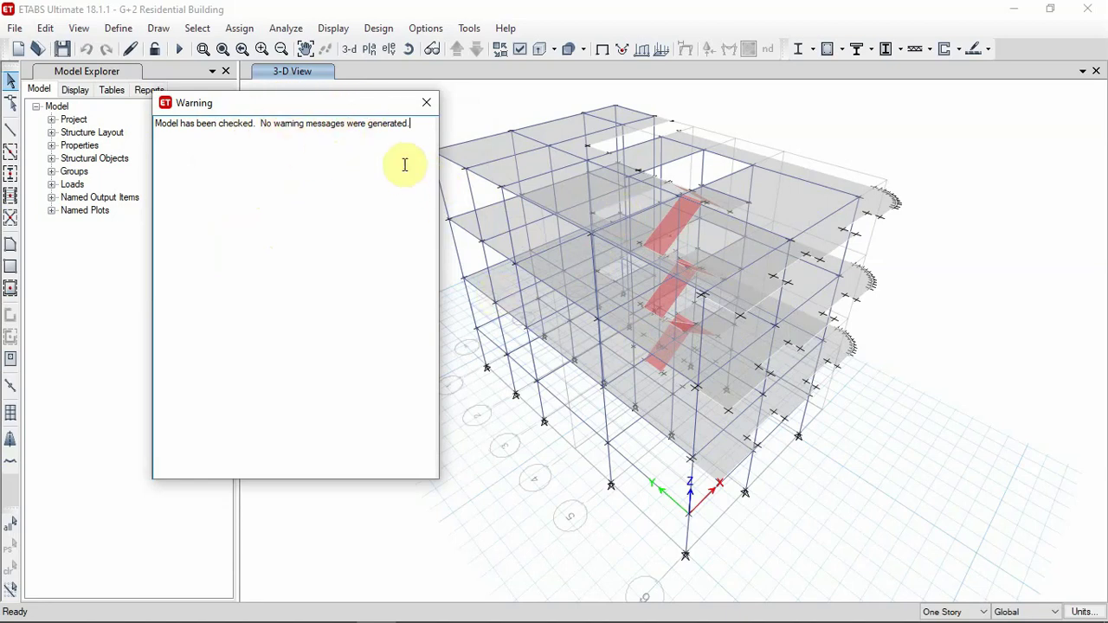
left_click(428, 104)
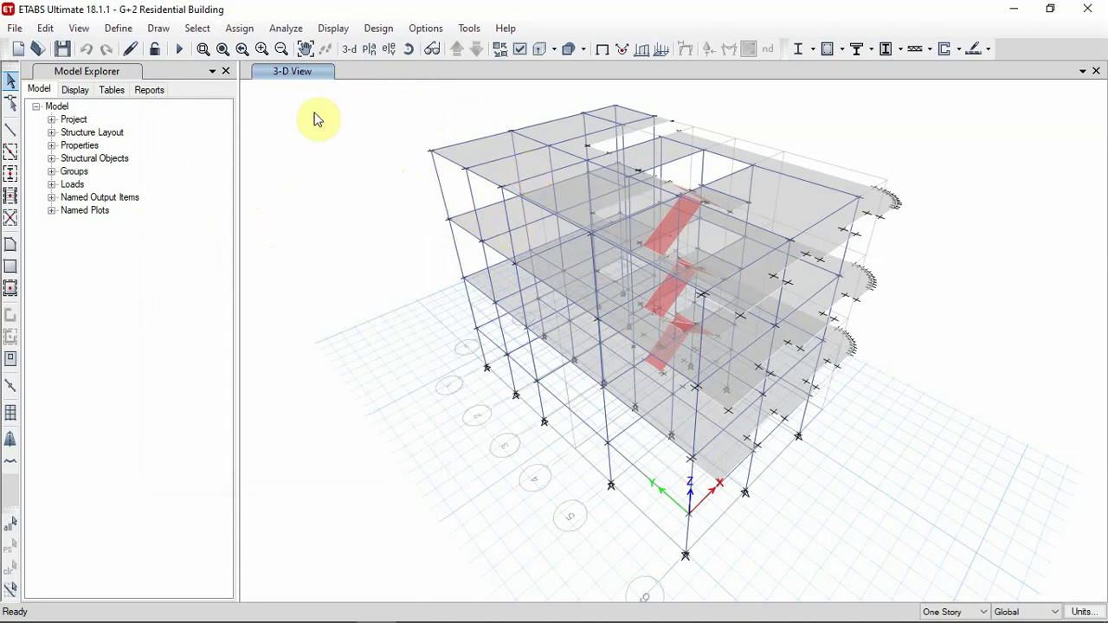
left_click(283, 29)
left_click(199, 142)
left_click(286, 29)
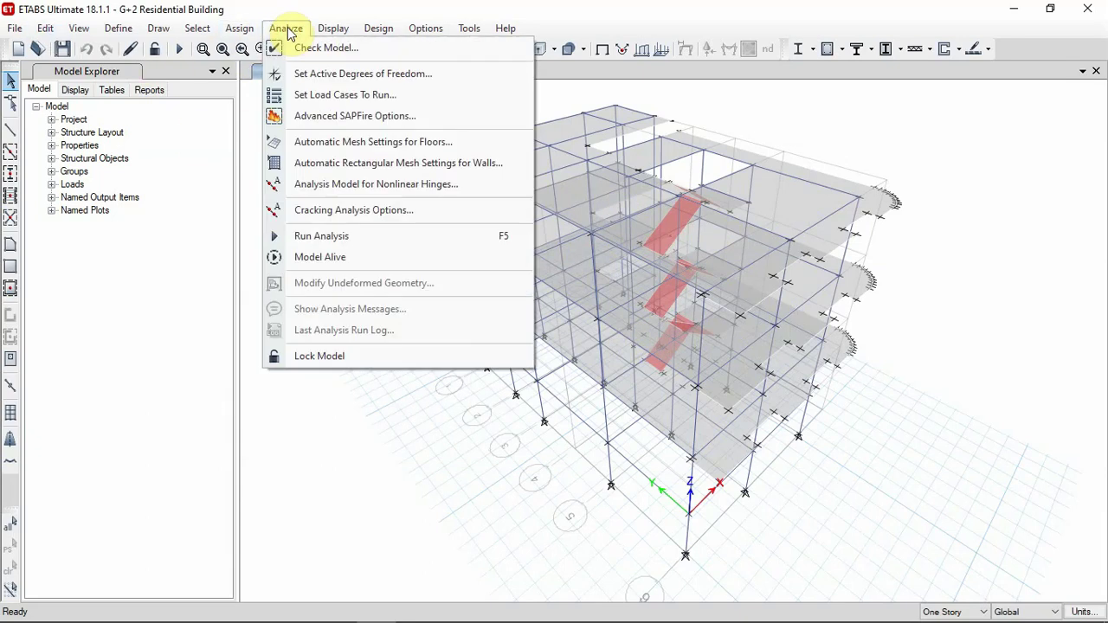
left_click(284, 32)
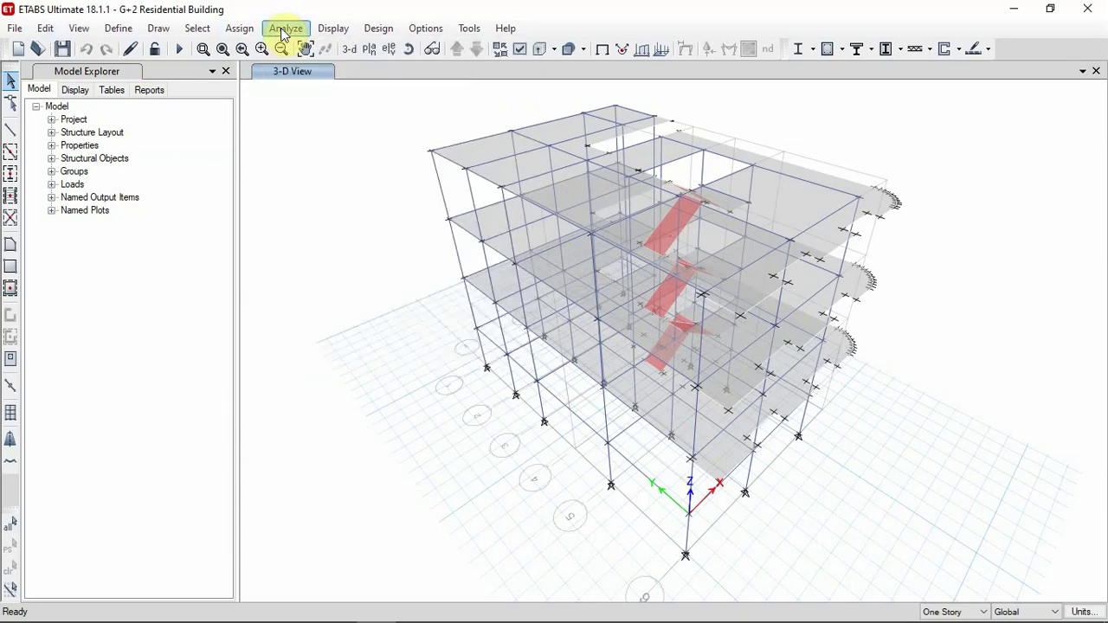
Set the Modal load case to Do Not Run in the load cases to run
left_click(285, 29)
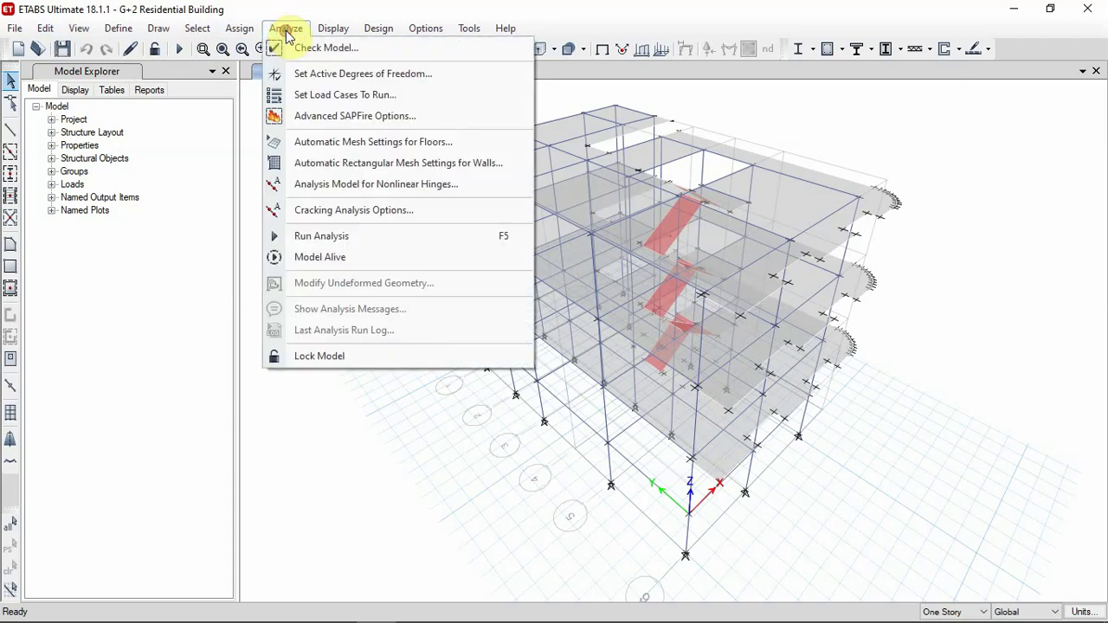
left_click(345, 97)
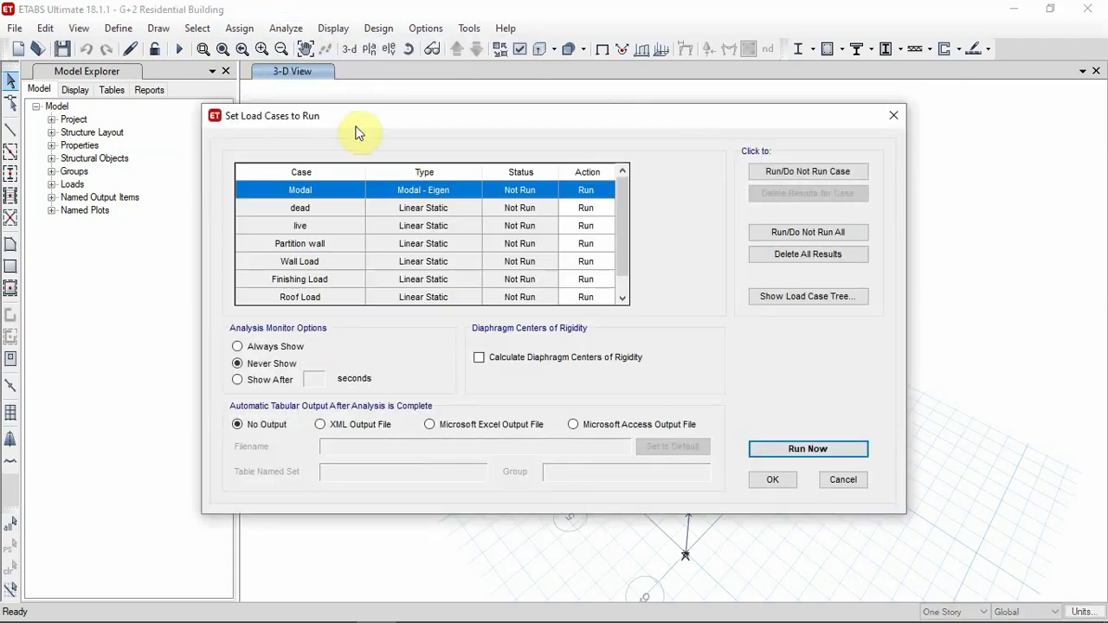
left_click_drag(347, 122, 306, 82)
scroll(389, 182, "down", 1)
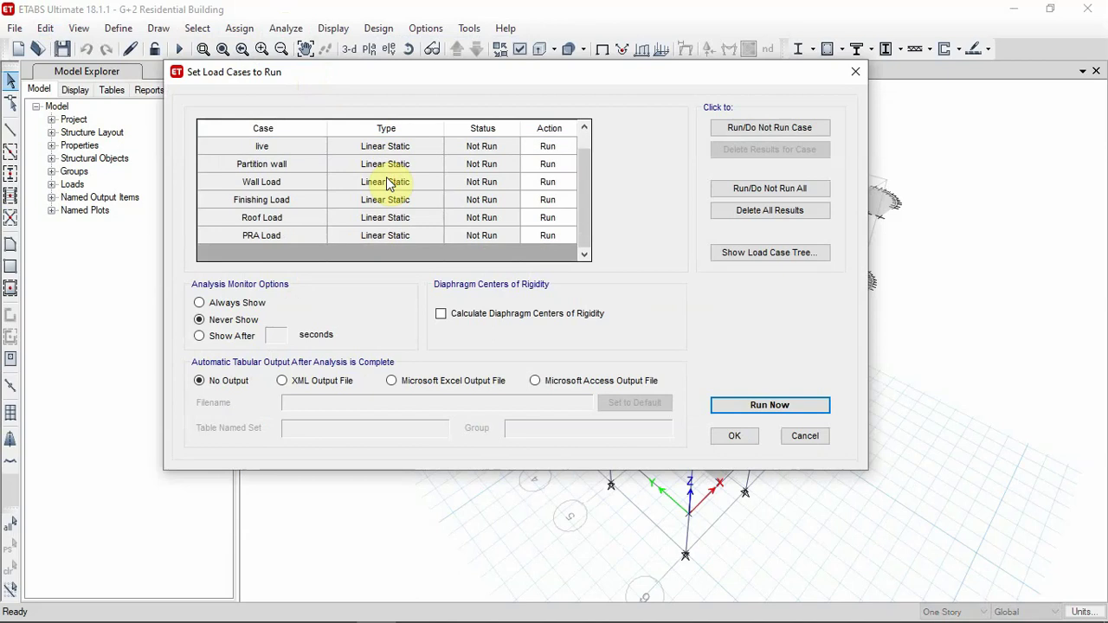
scroll(389, 186, "up", 1)
scroll(385, 165, "down", 1)
scroll(381, 152, "up", 2)
left_click(381, 149)
key("Tab")
key("space")
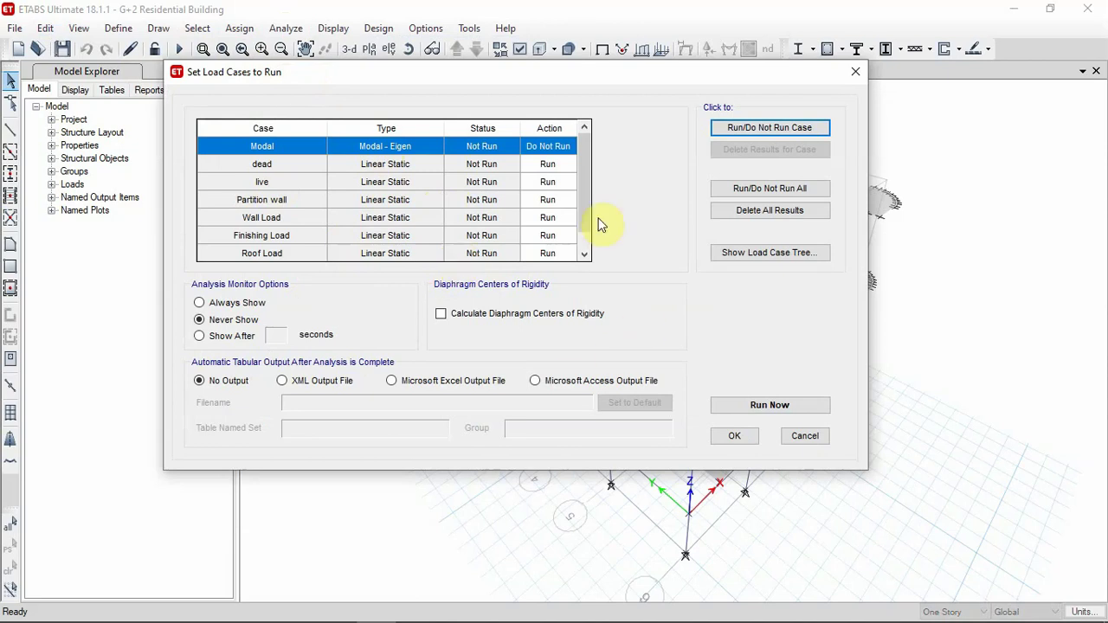
Enable the calculation of diaphragm centers of rigidity and accept the load case run settings
left_click_drag(581, 181, 604, 148)
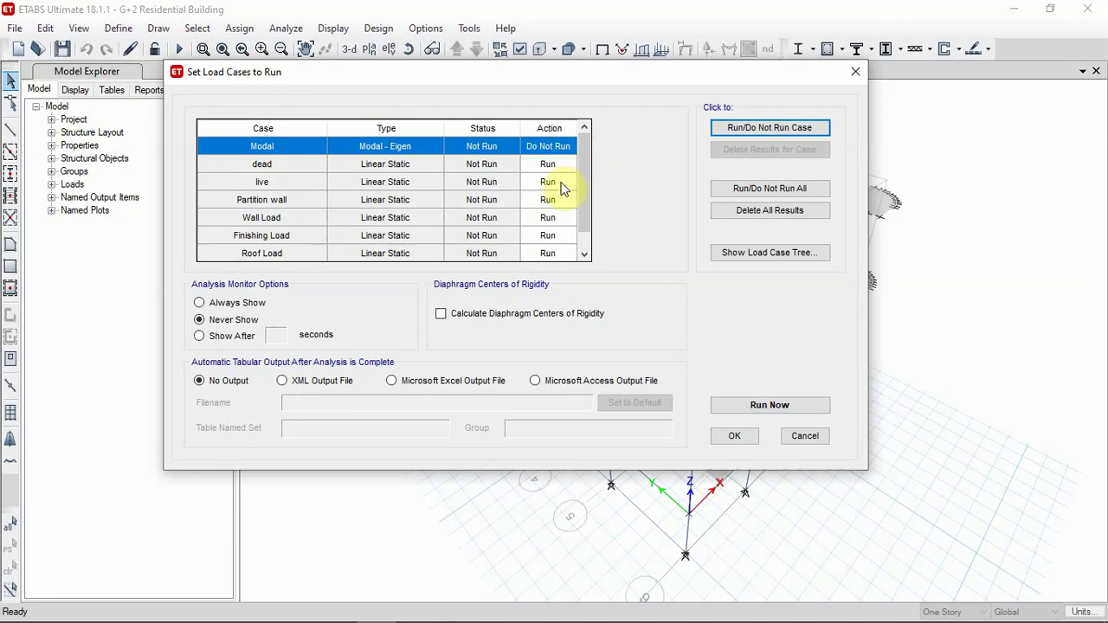
left_click(442, 314)
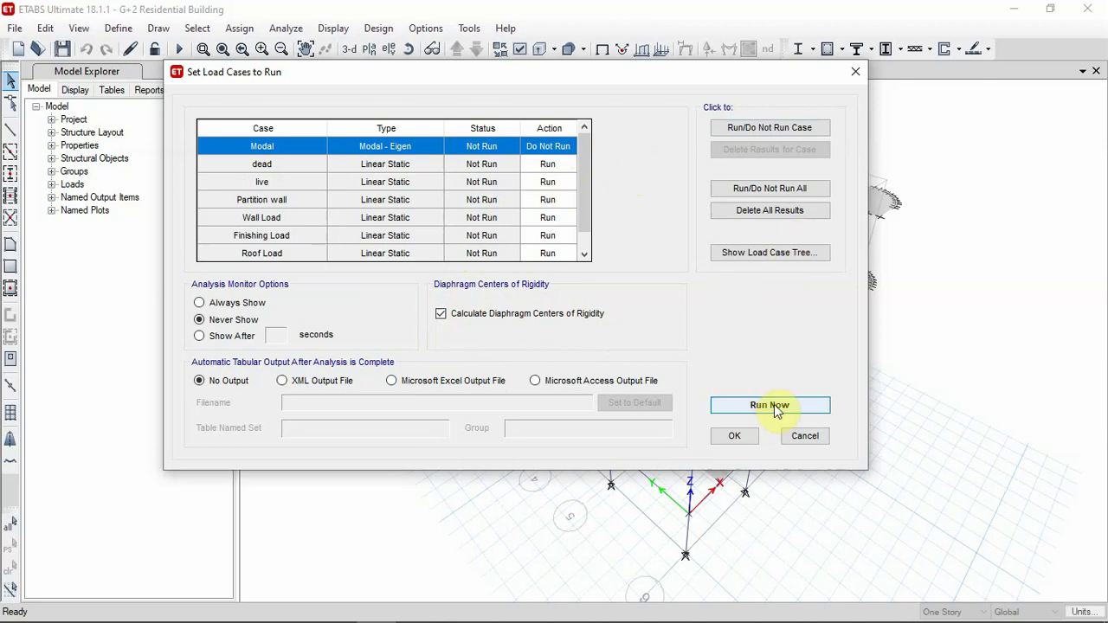
left_click(736, 437)
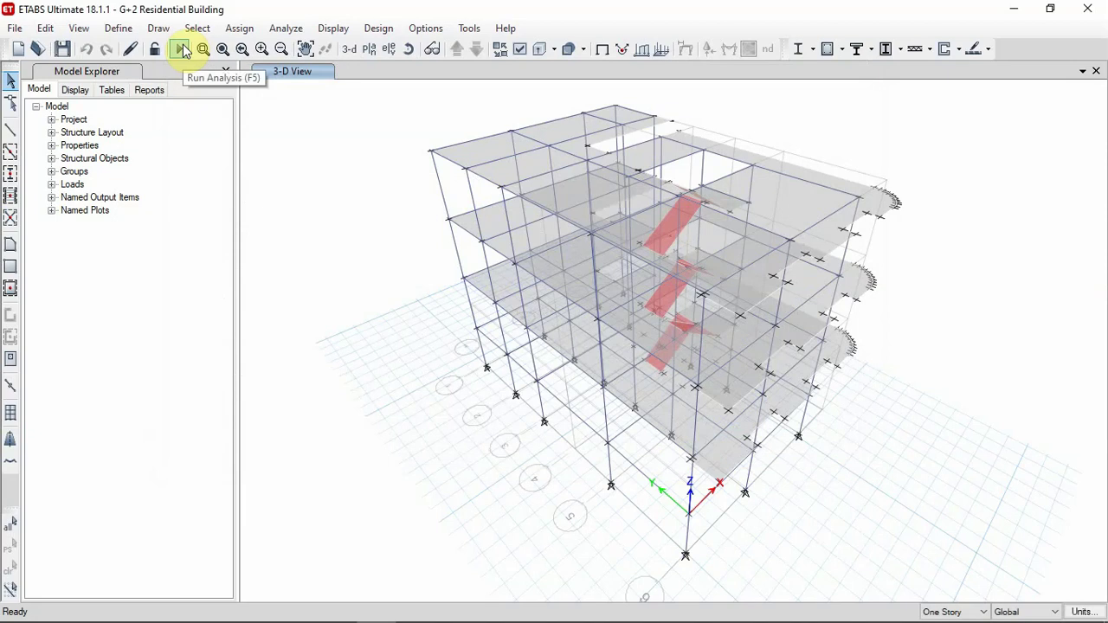
left_click(286, 29)
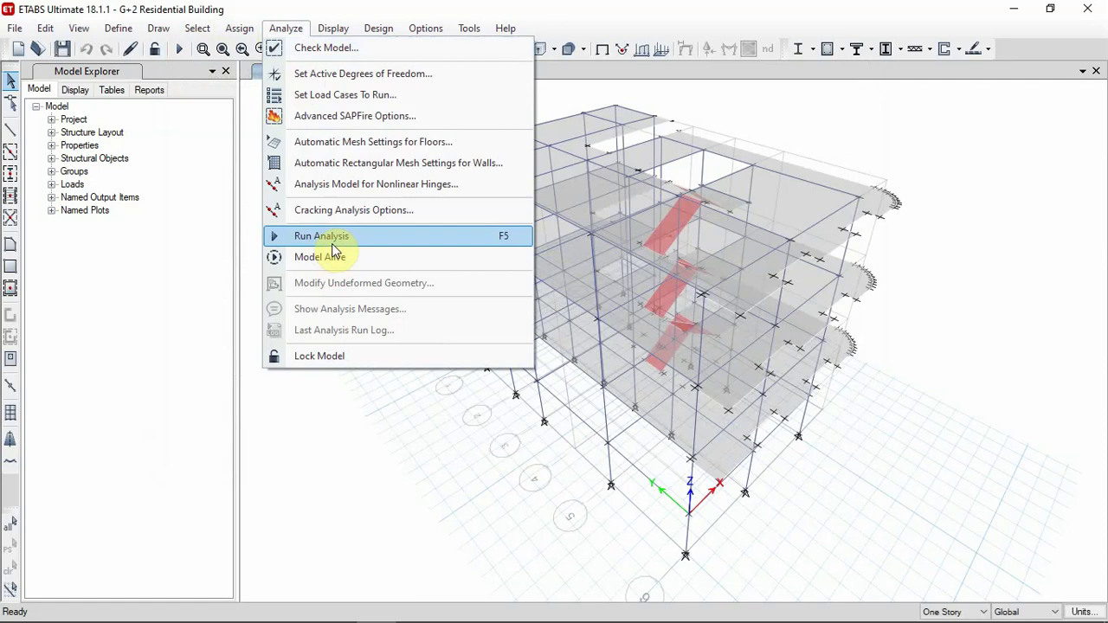
left_click(552, 7)
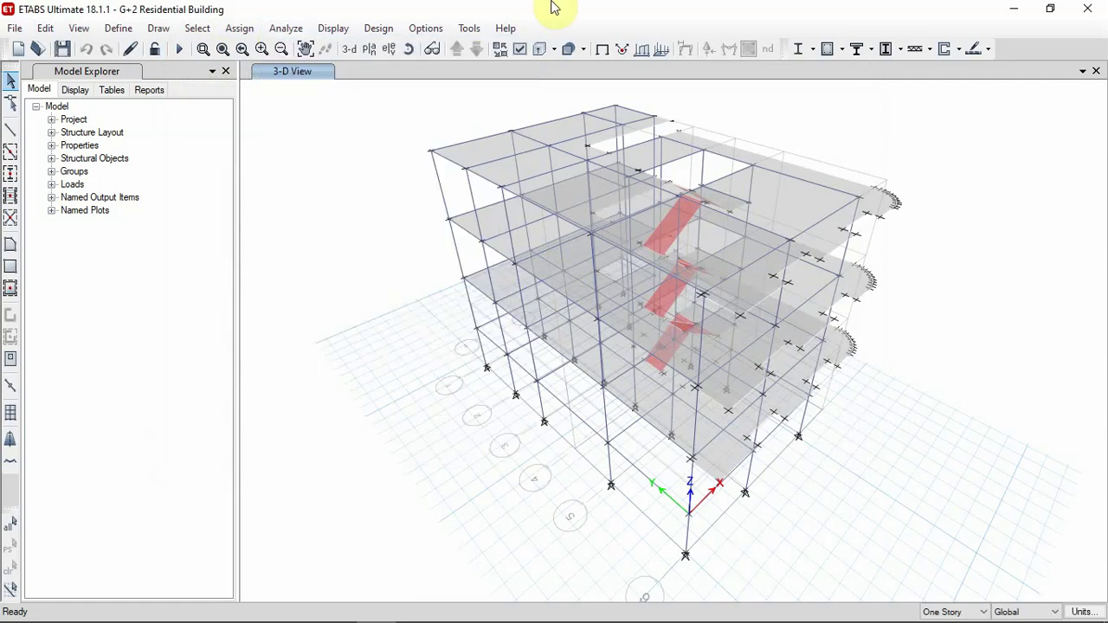
Show the plan view of the Base story level
left_click(369, 49)
left_click_drag(433, 105, 300, 57)
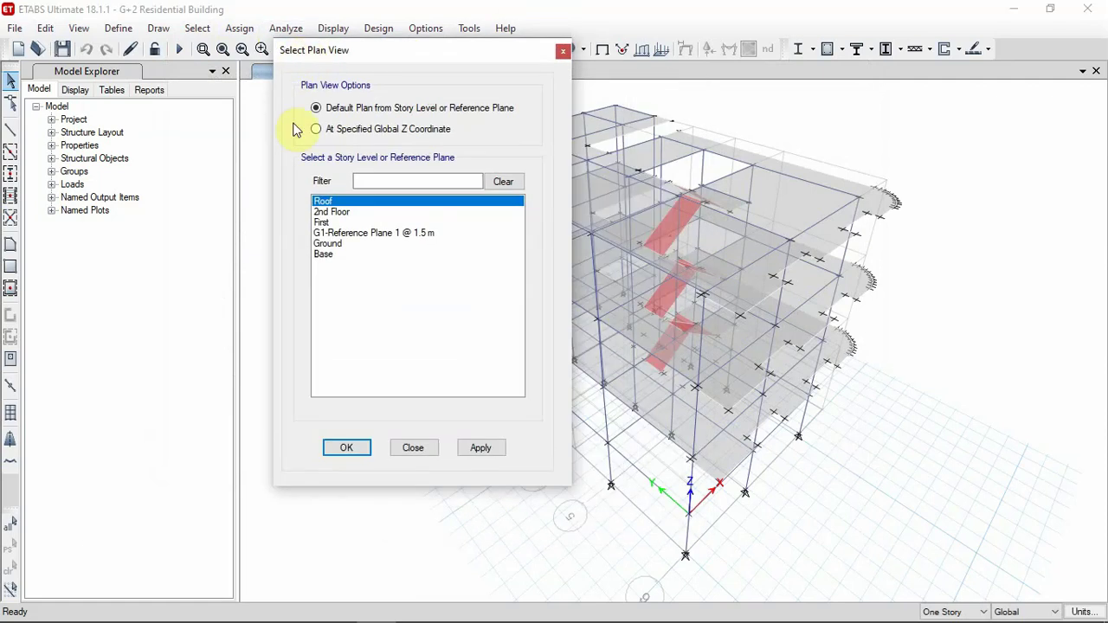
left_click(325, 253)
left_click(359, 453)
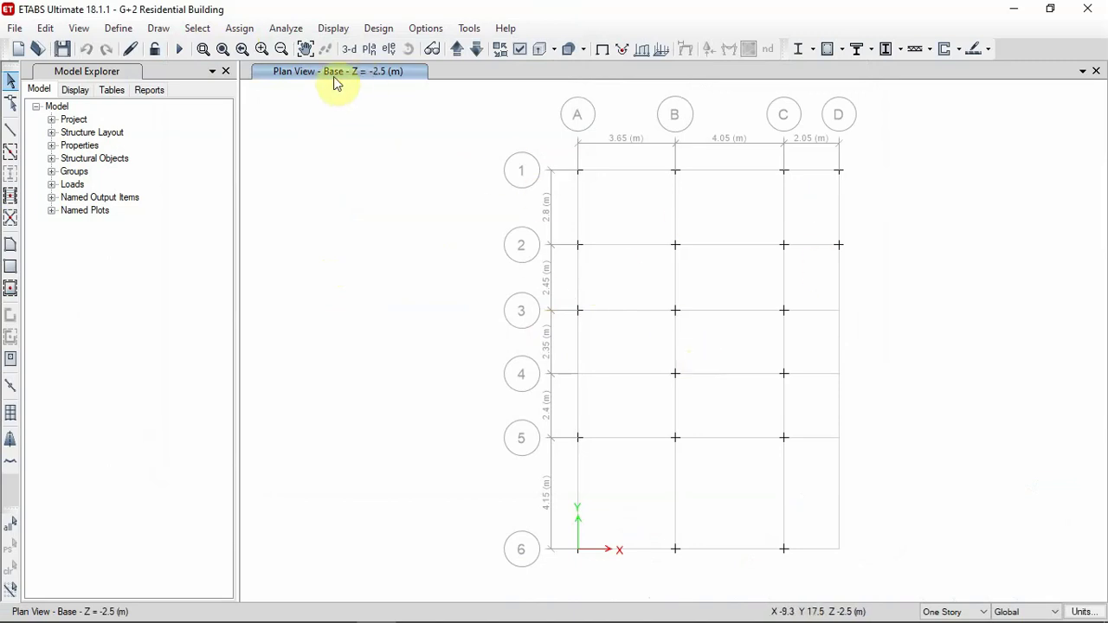
Select all joints on the Base plan and assign them fixed restraints in all translations and rotations
left_click(934, 118)
left_click_drag(875, 160, 525, 577)
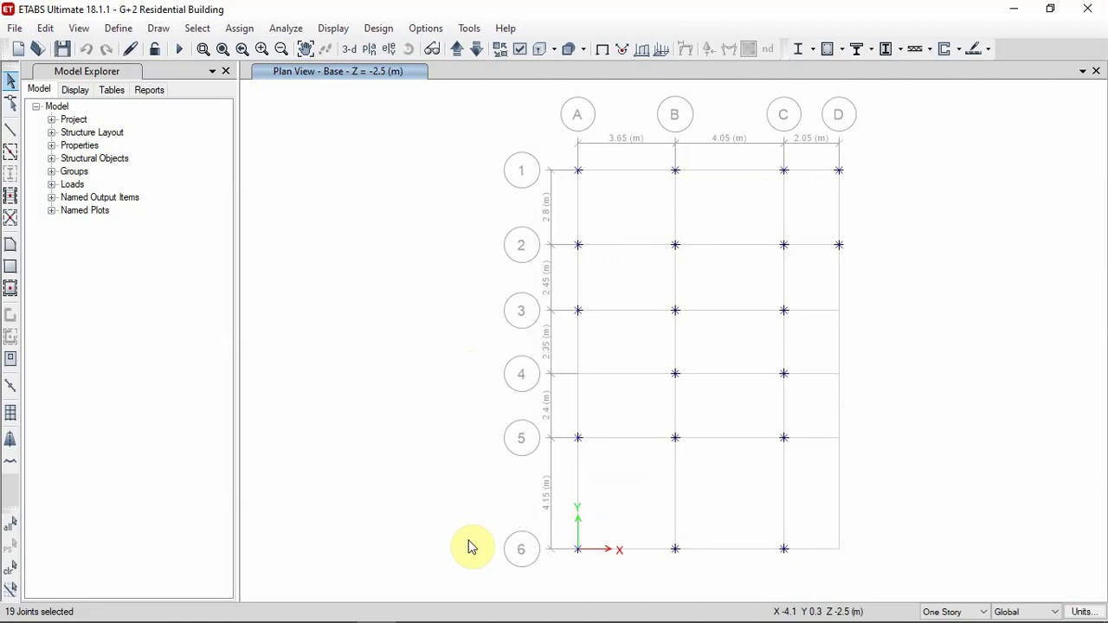
left_click(239, 28)
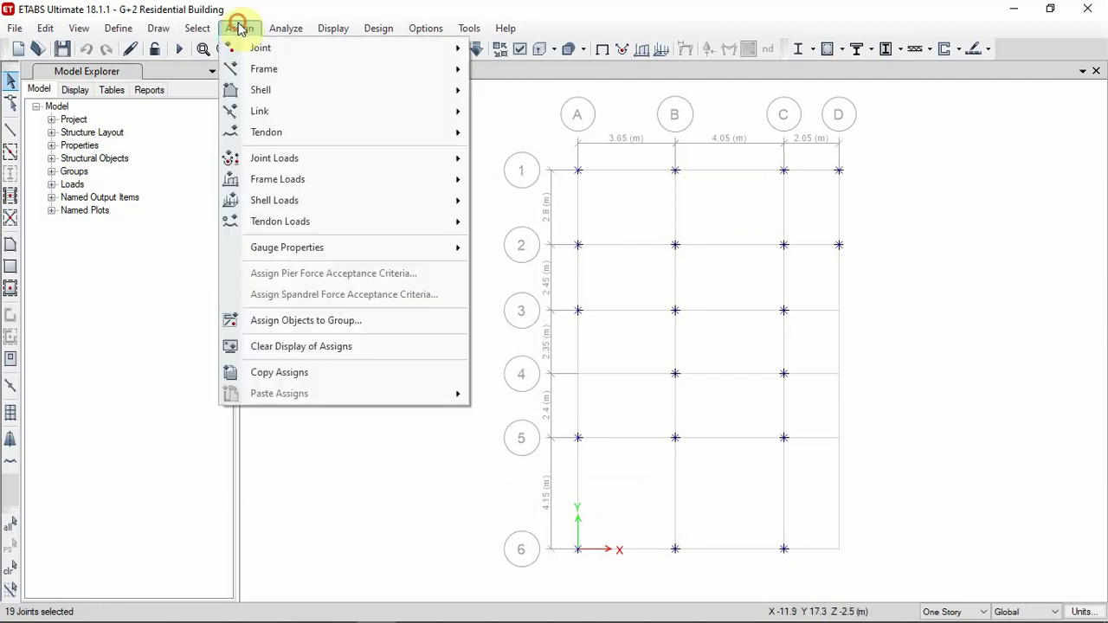
mouse_move(273, 48)
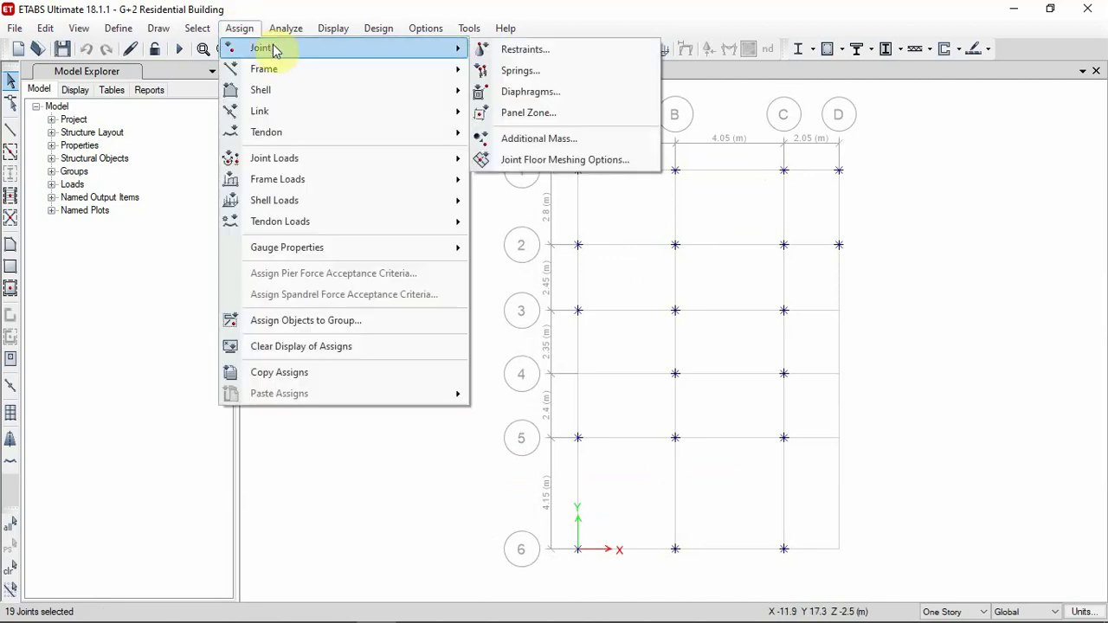
left_click(526, 50)
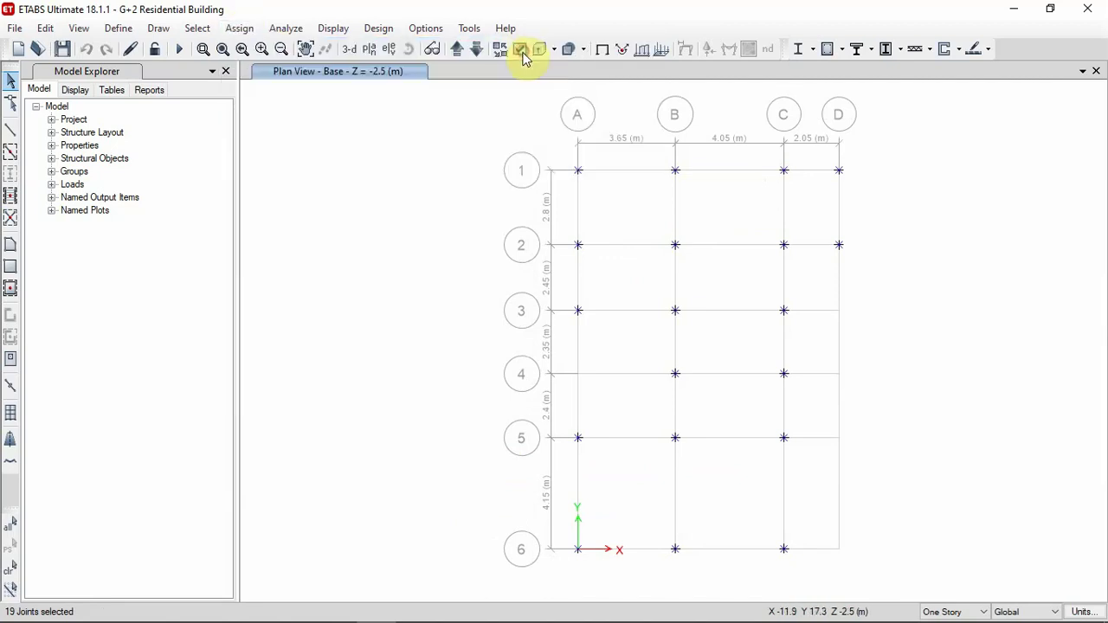
left_click_drag(540, 205, 308, 115)
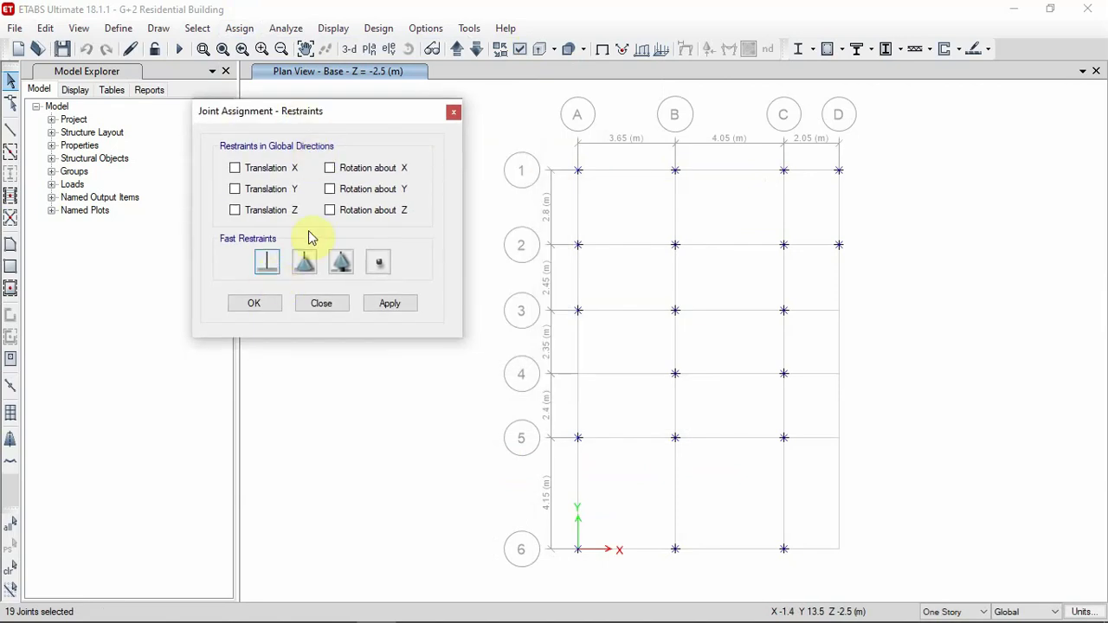
left_click(270, 265)
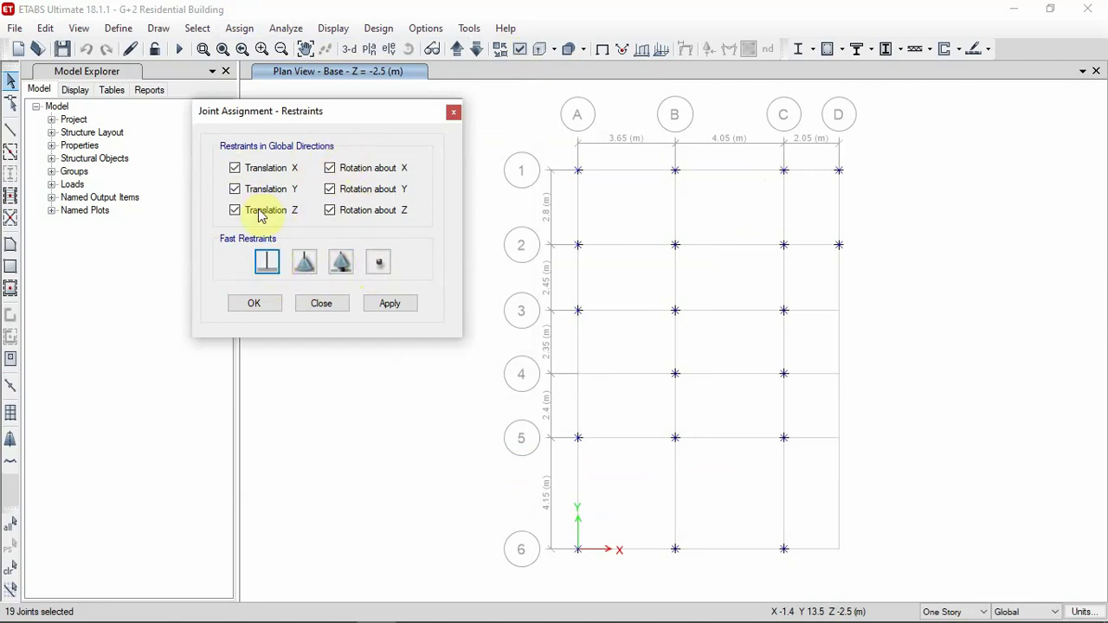
left_click(389, 303)
left_click(260, 305)
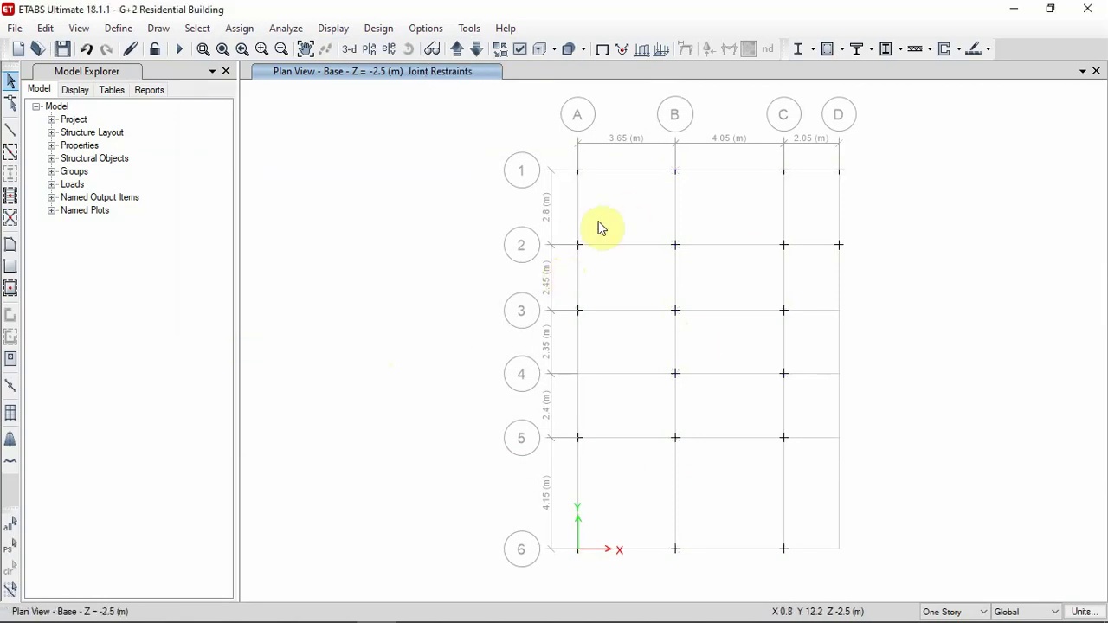
Return to the 3-D view of the building and run the analysis
left_click(349, 49)
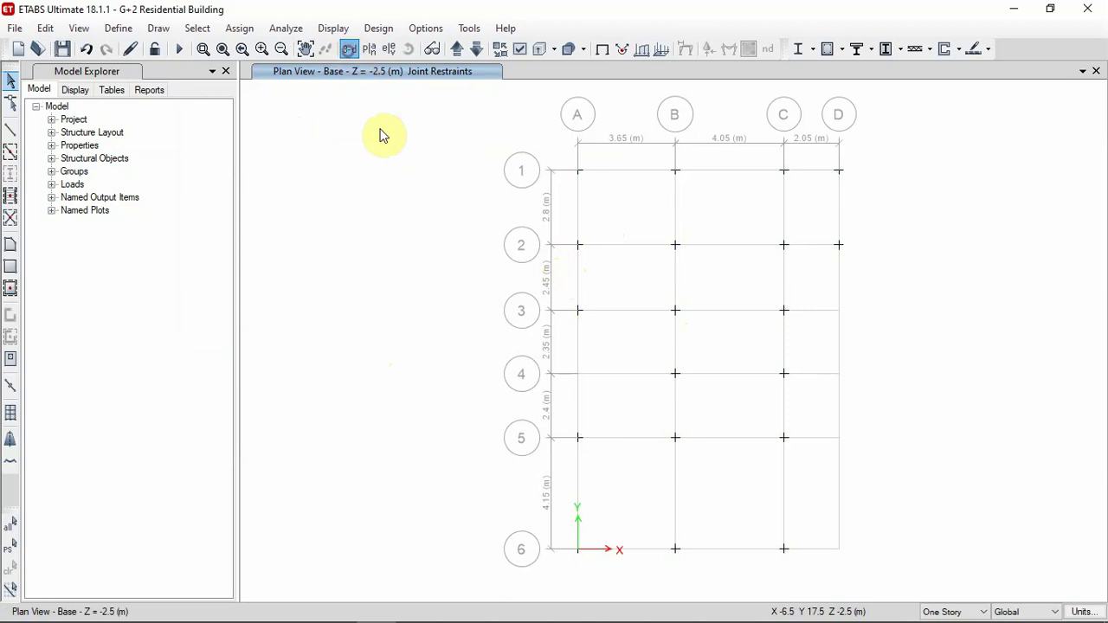
left_click(285, 28)
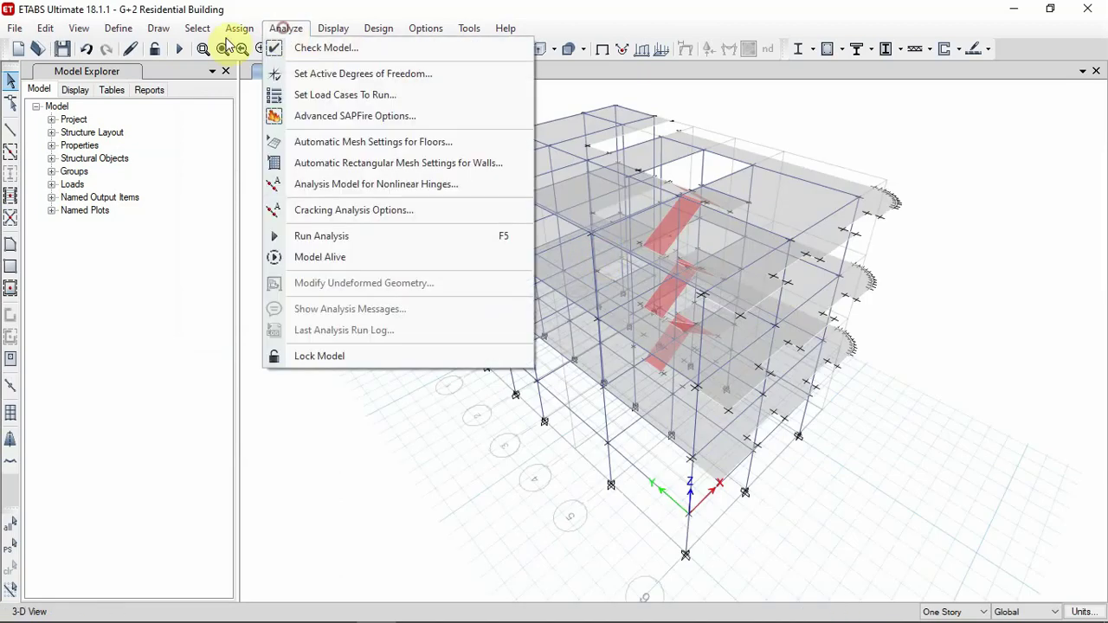
left_click(285, 28)
left_click(275, 30)
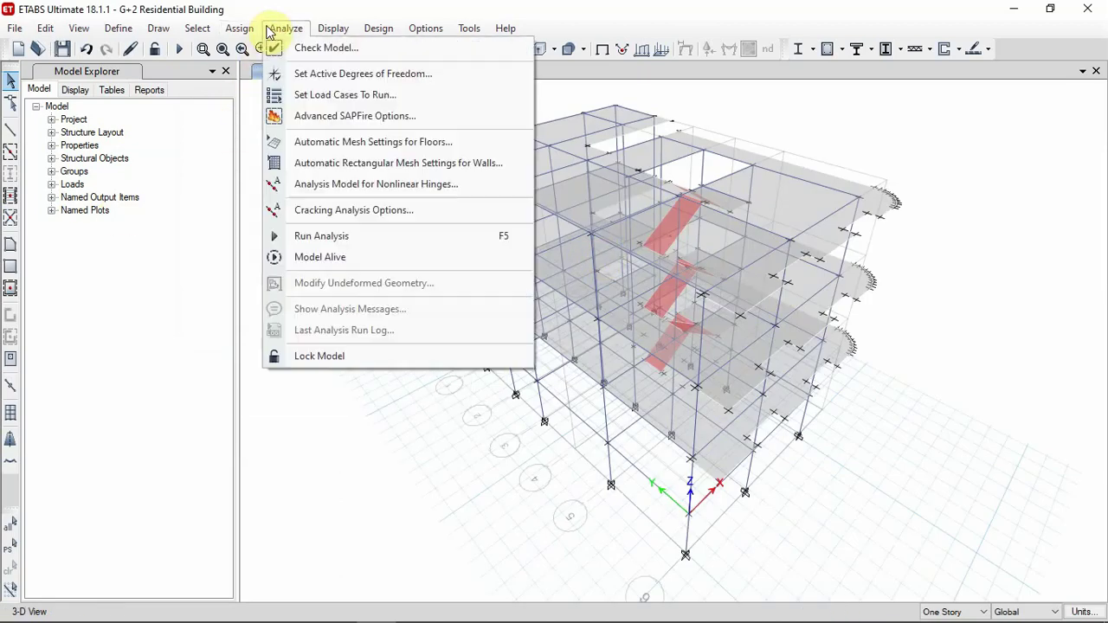
left_click(325, 239)
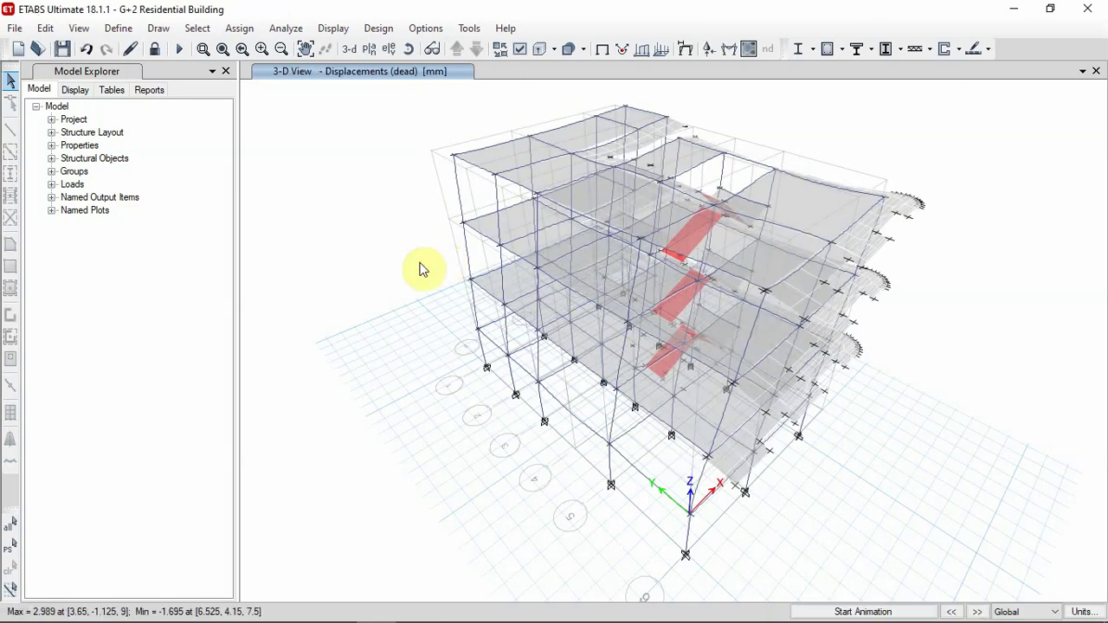
Play the animation of the building's deformed shape under the dead load and stop it
right_click(589, 330)
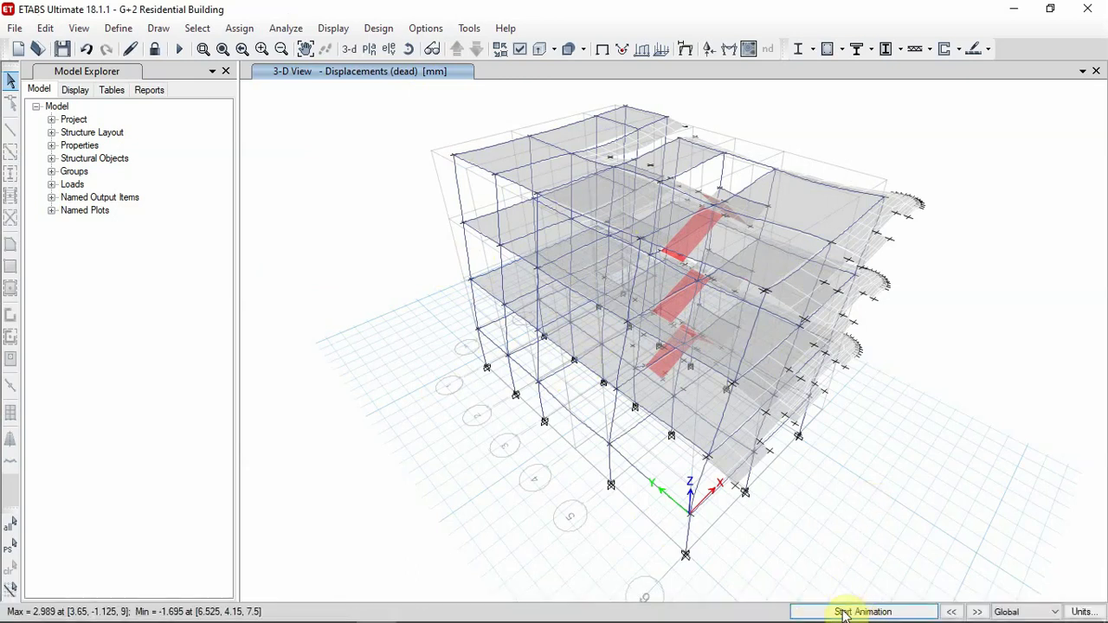
left_click(844, 611)
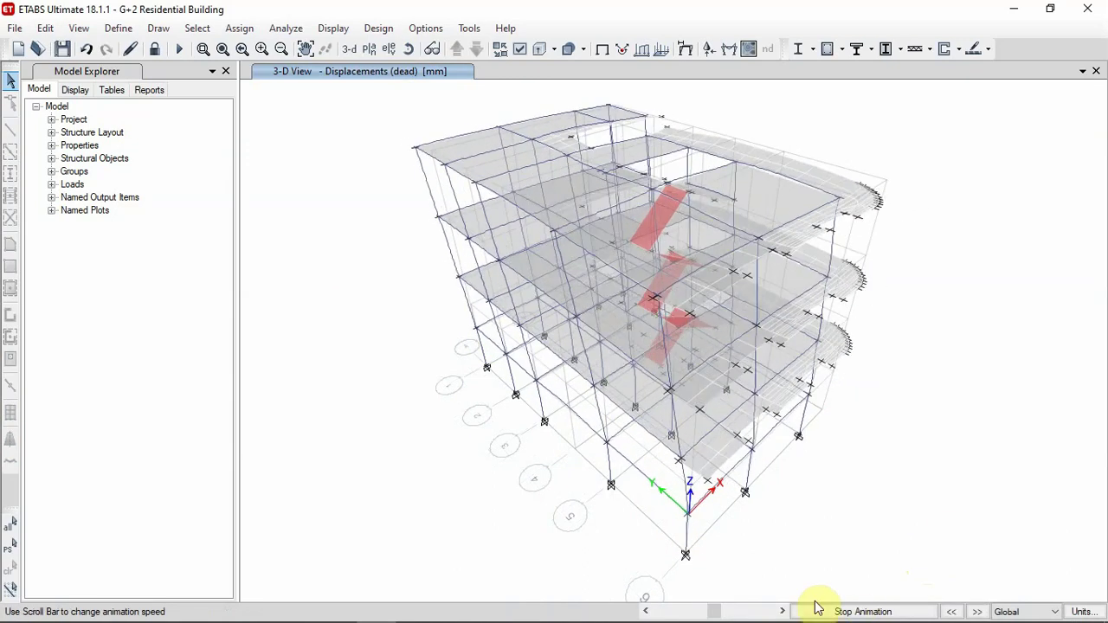
left_click(860, 612)
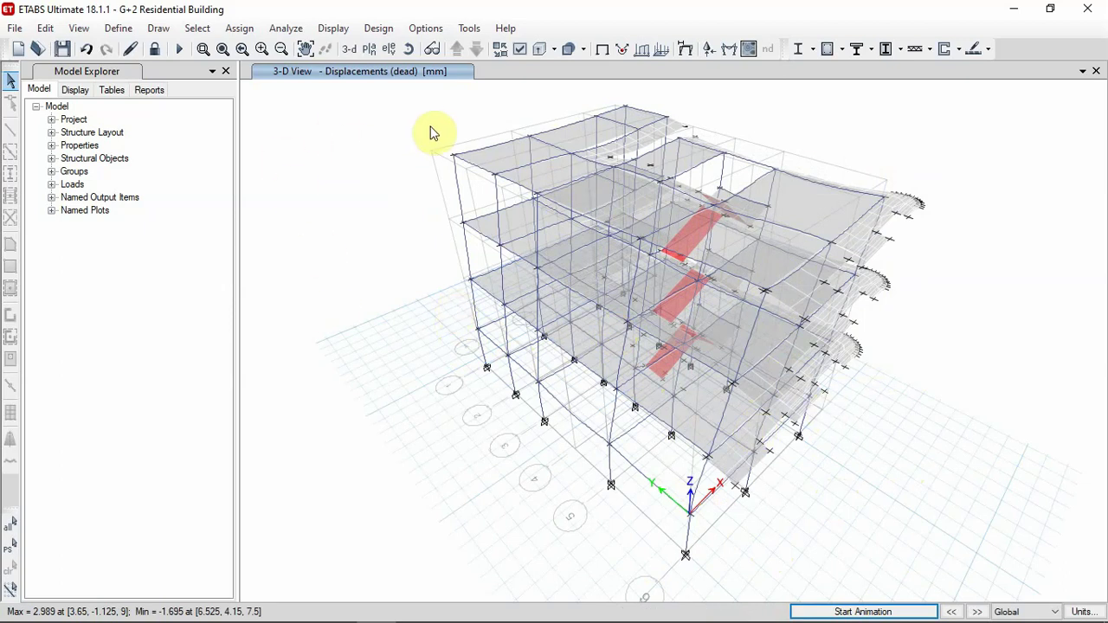
Restore the undeformed shape and show the plan view of the Ground story level
left_click(602, 50)
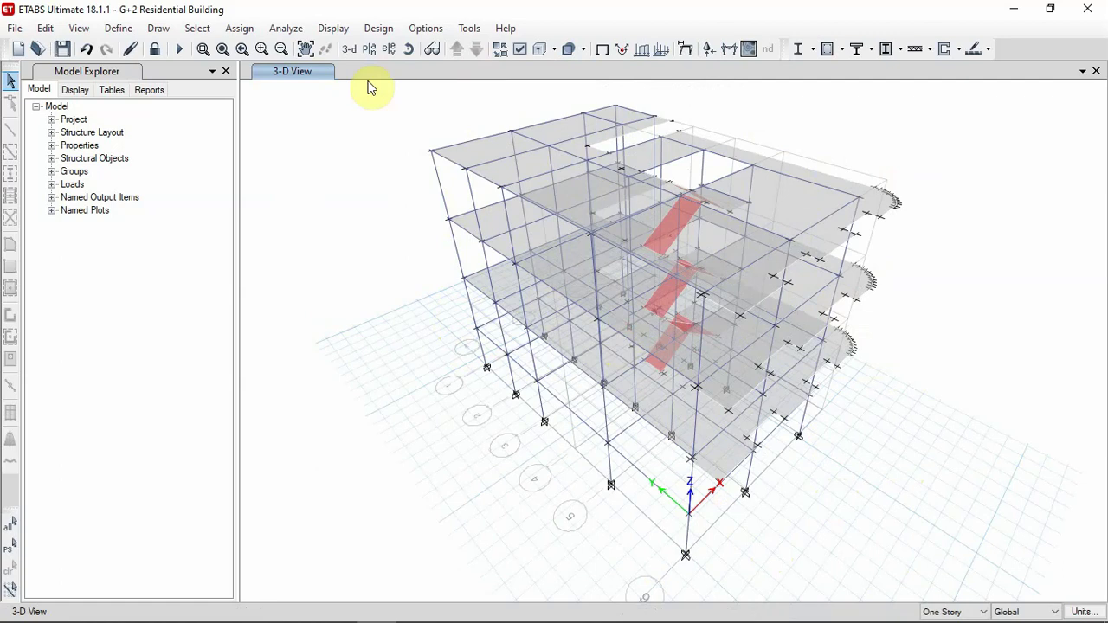
left_click(368, 49)
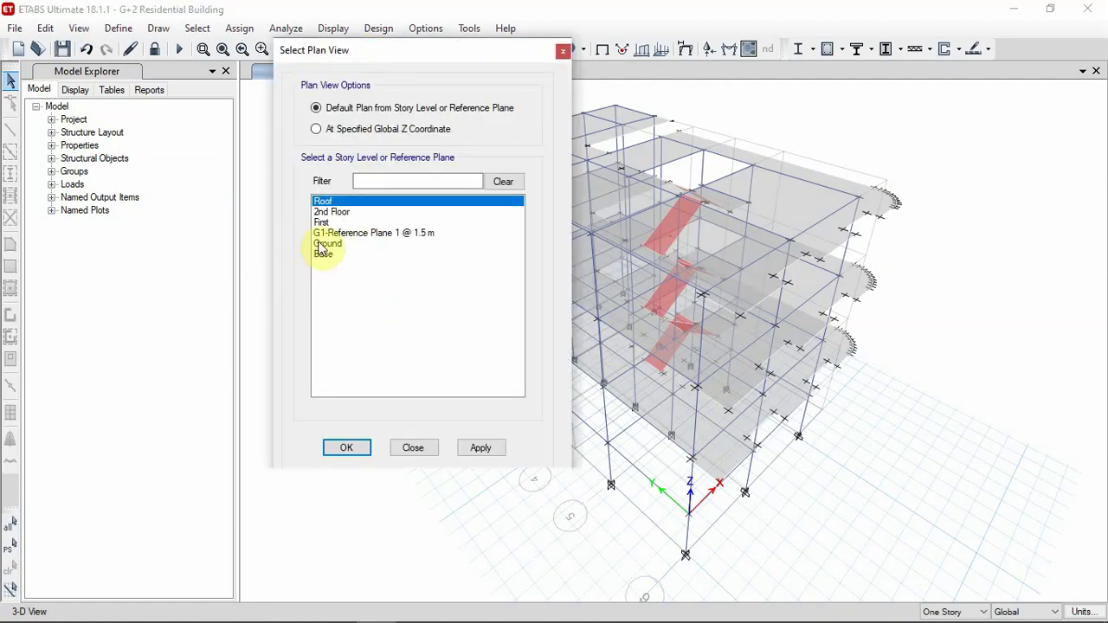
left_click(328, 244)
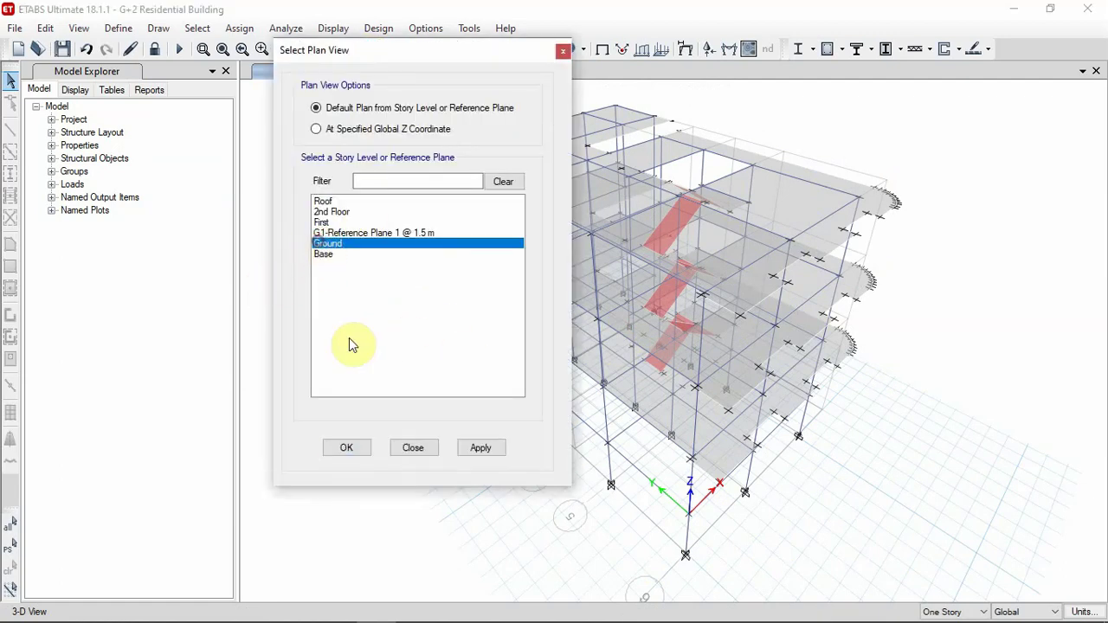
left_click(346, 448)
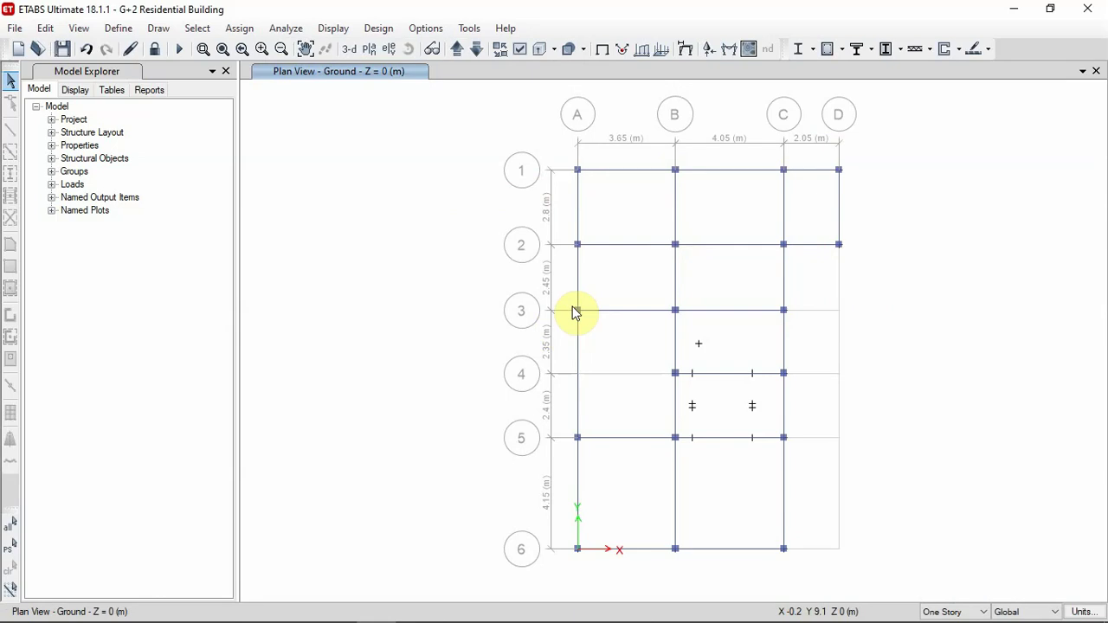
left_click(316, 33)
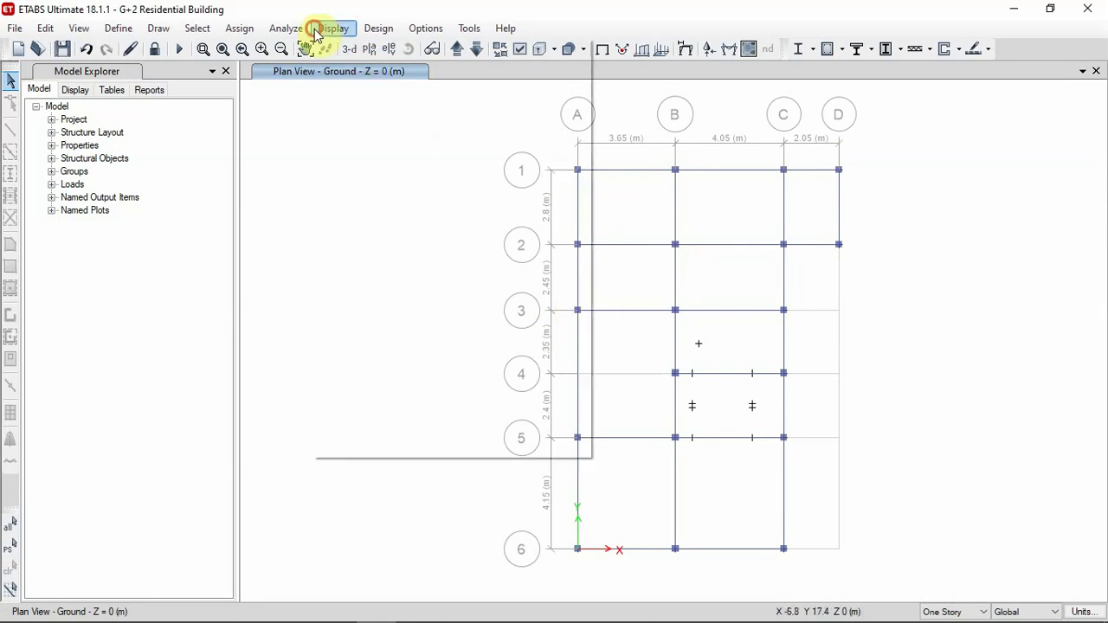
left_click(282, 52)
left_click(324, 26)
mouse_move(292, 31)
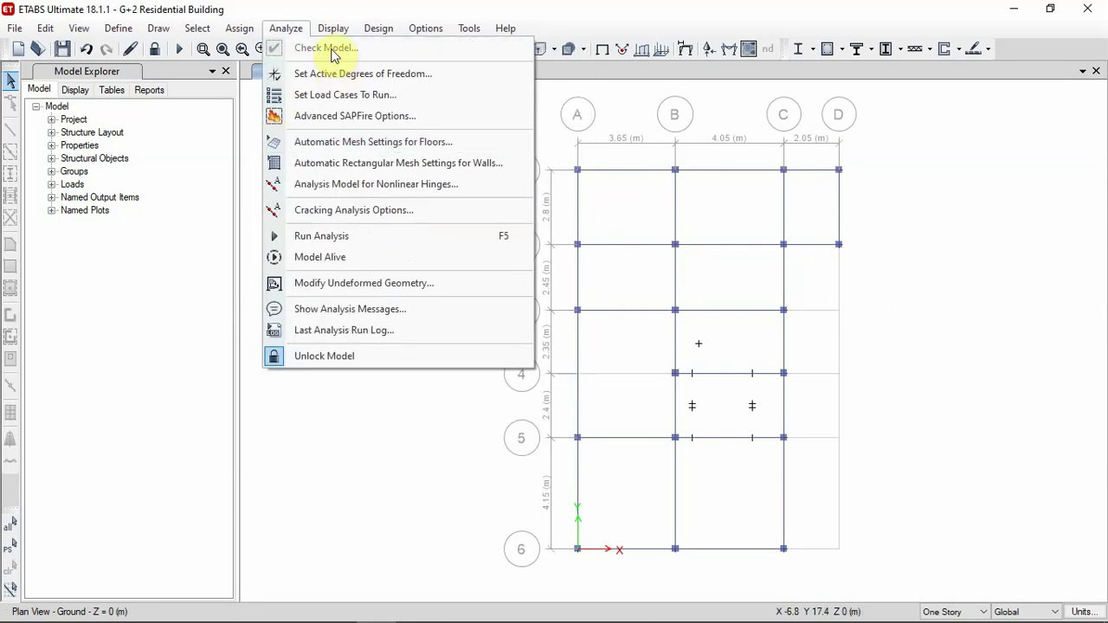
left_click(331, 28)
left_click(332, 28)
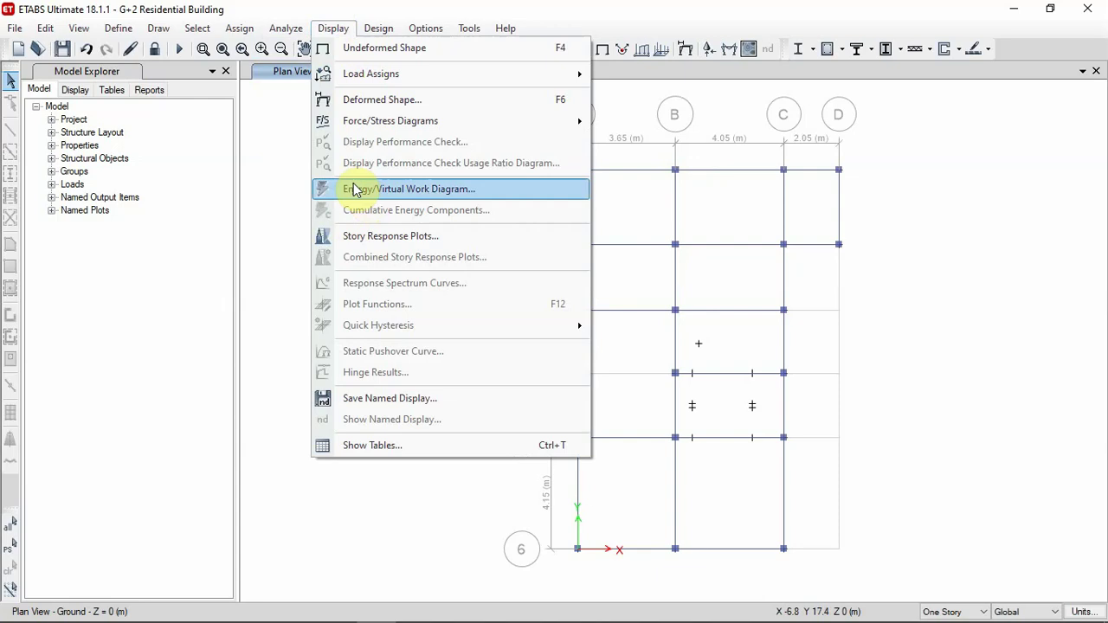
mouse_move(368, 123)
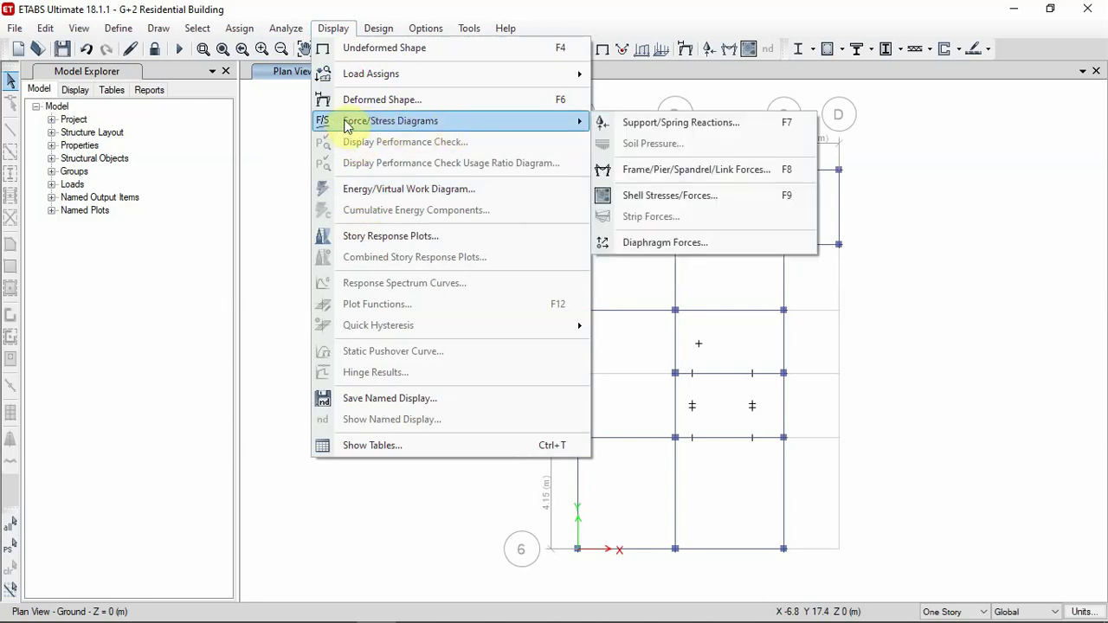
left_click(667, 170)
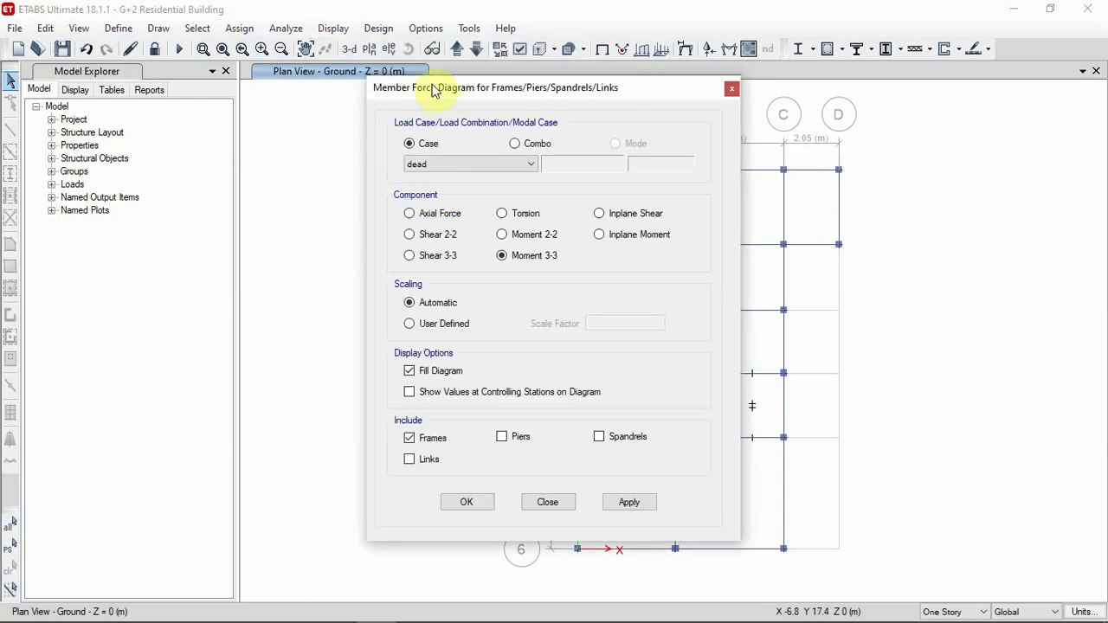
left_click_drag(438, 98, 237, 104)
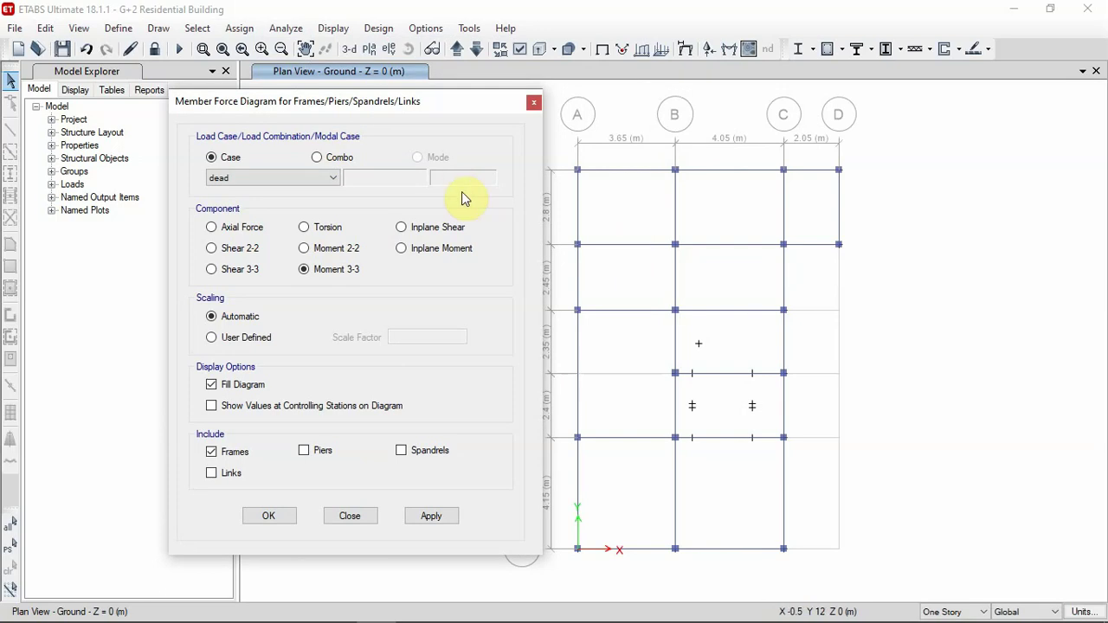
left_click(535, 102)
Review the section and reinforcement data of the Beam 25 * 30 frame section and close it without changes
left_click(117, 28)
mouse_move(148, 75)
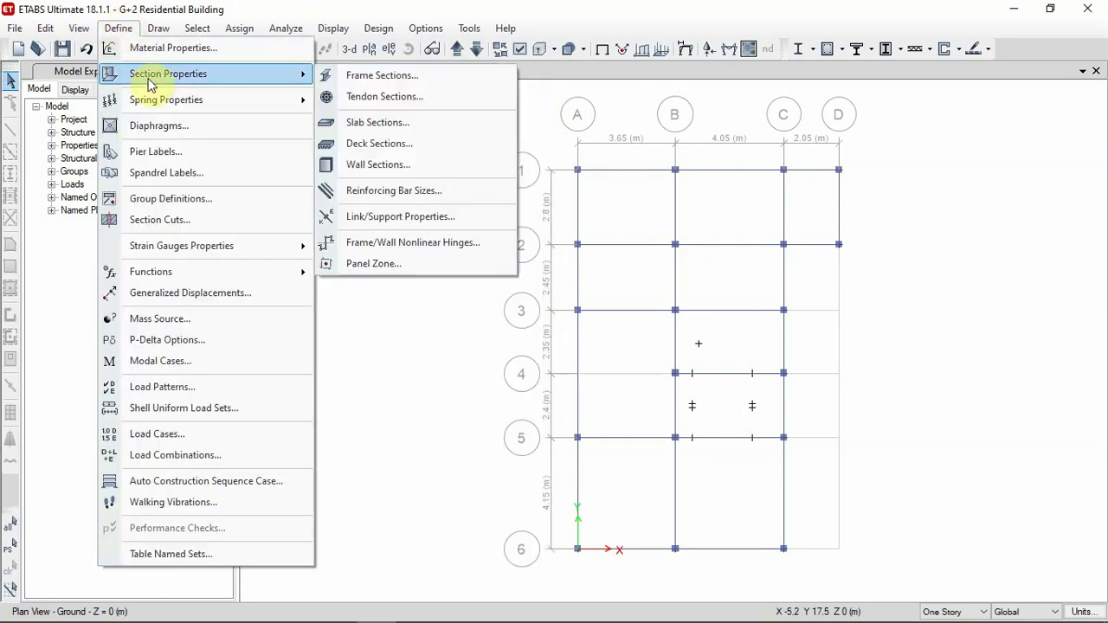
left_click(355, 78)
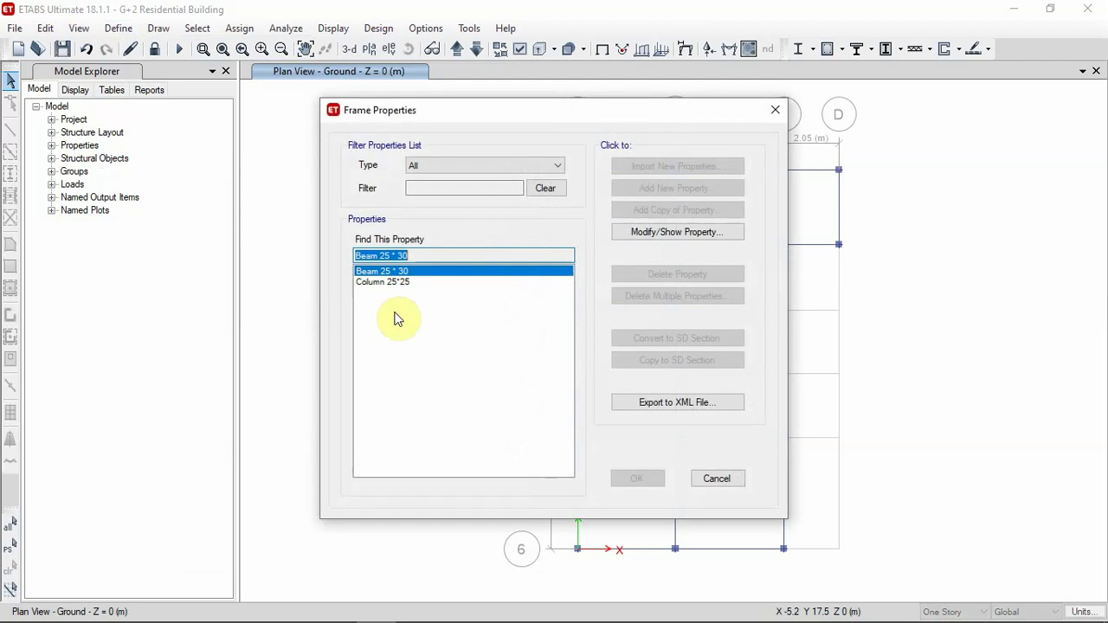
left_click(651, 233)
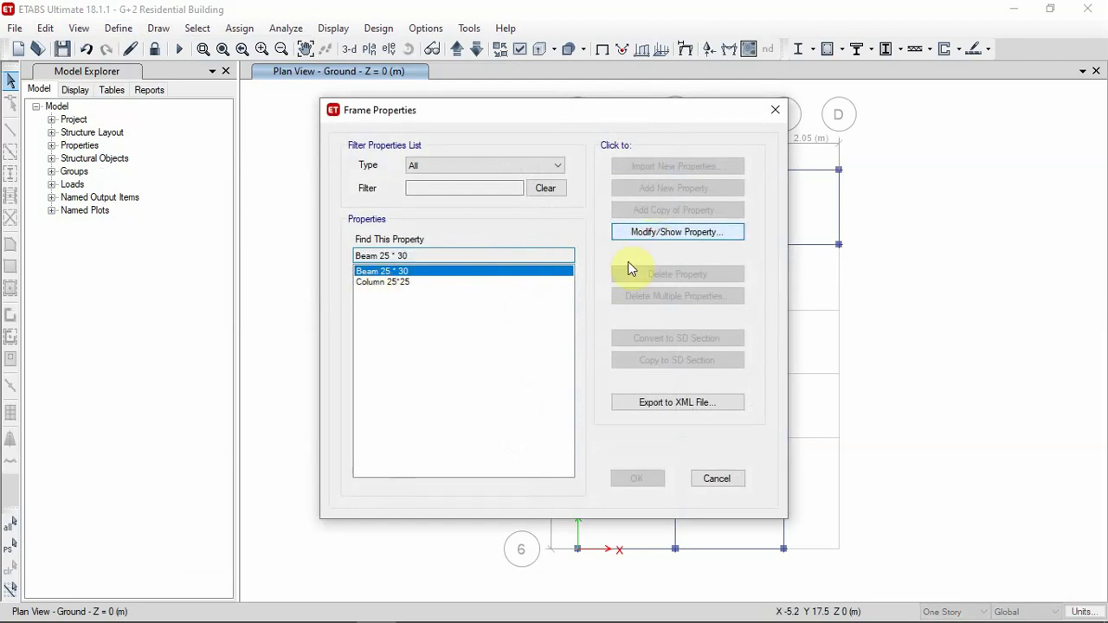
left_click(648, 234)
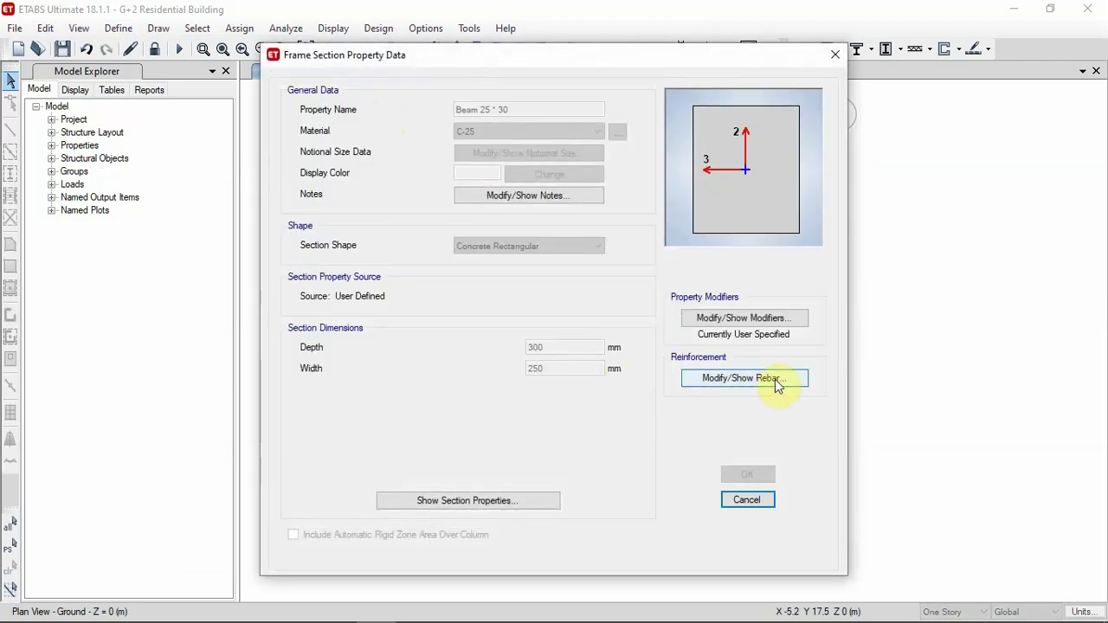
left_click(773, 379)
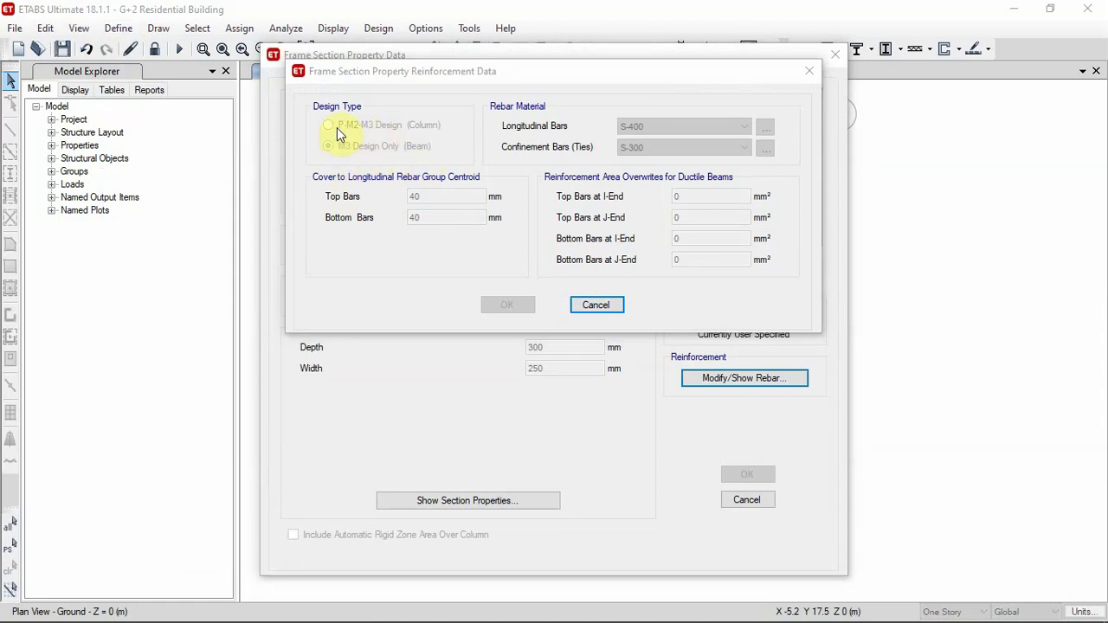
left_click(596, 307)
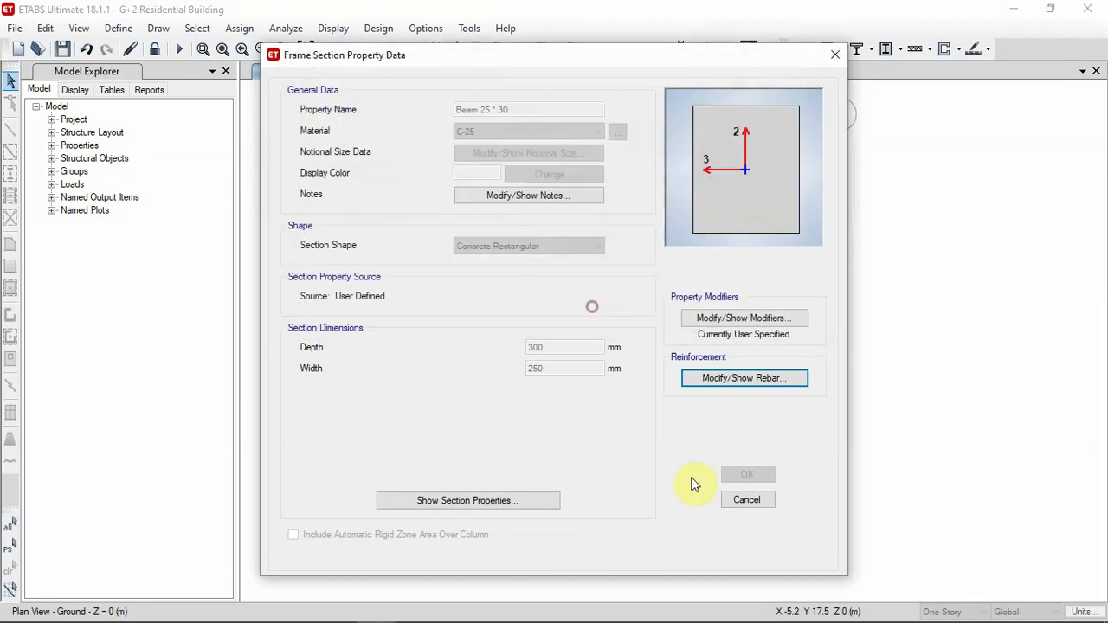
left_click(750, 501)
left_click(734, 477)
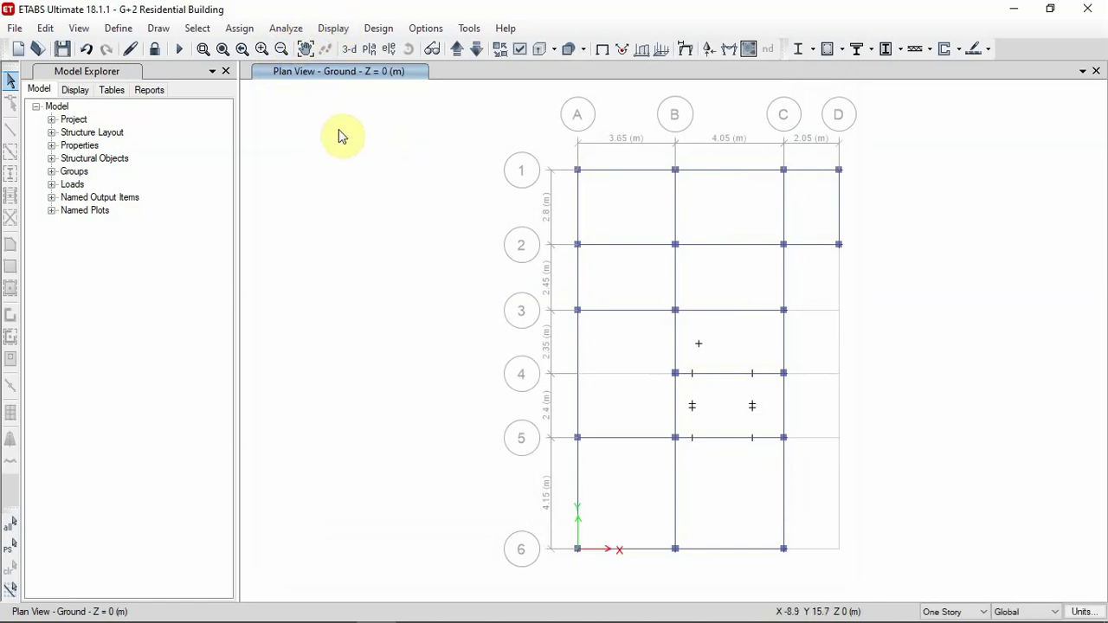
Open the member force diagram settings for frames and check which load cases are available
left_click(332, 29)
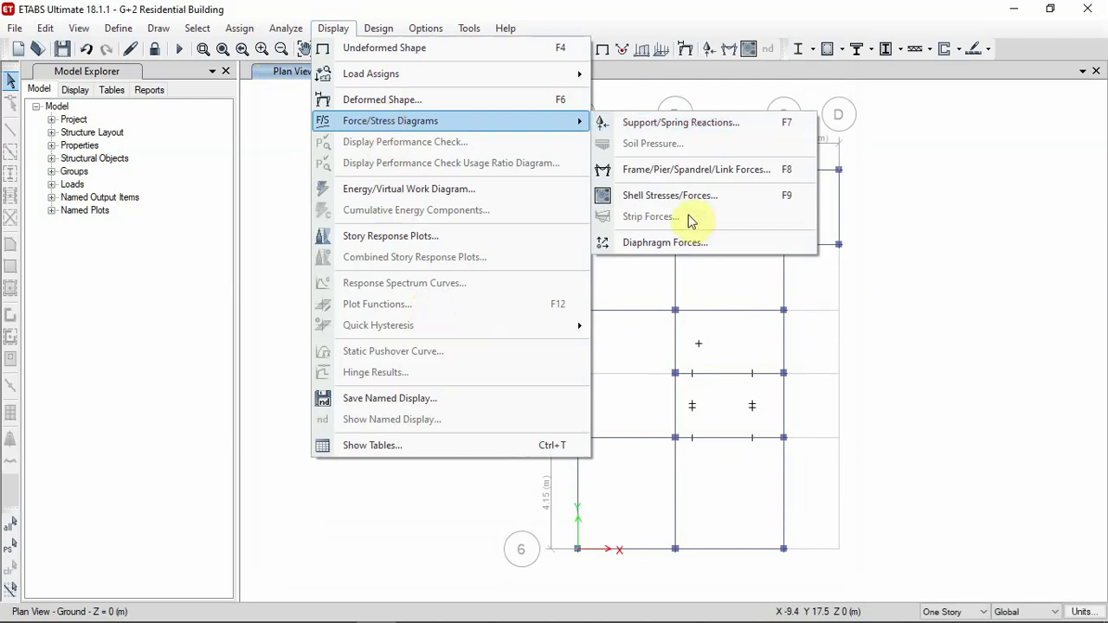
left_click(660, 171)
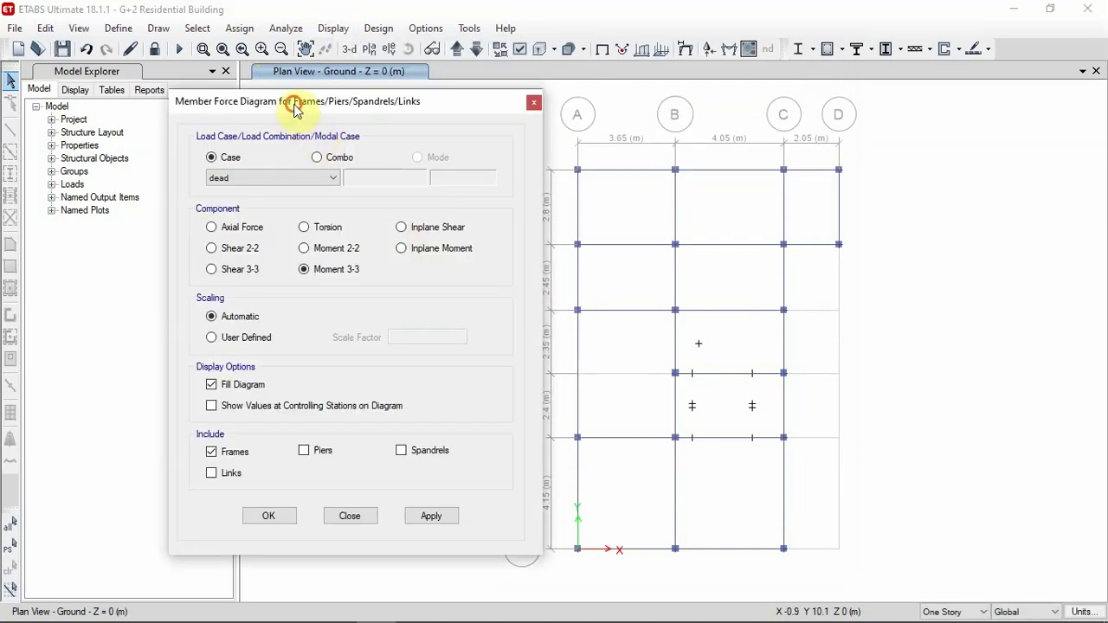
left_click_drag(292, 100, 213, 73)
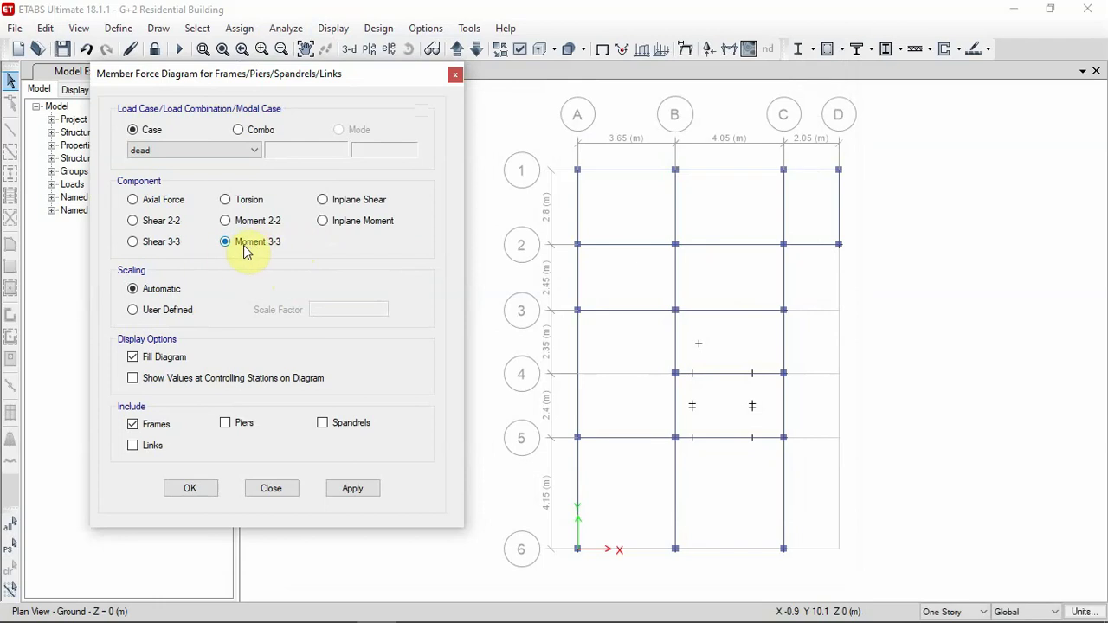
left_click(167, 152)
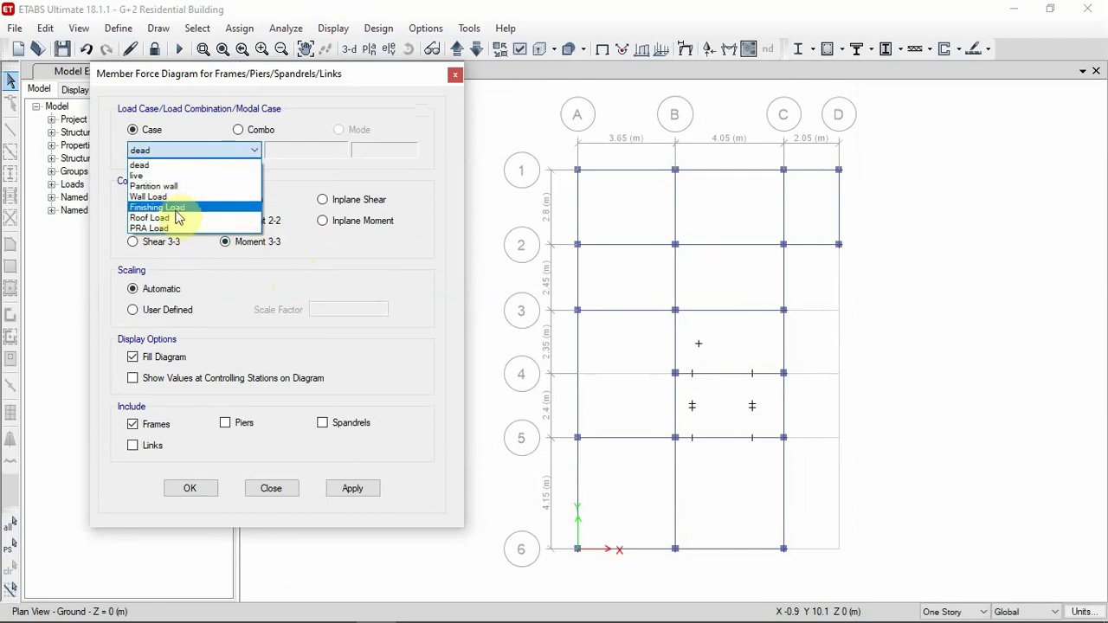
left_click(294, 197)
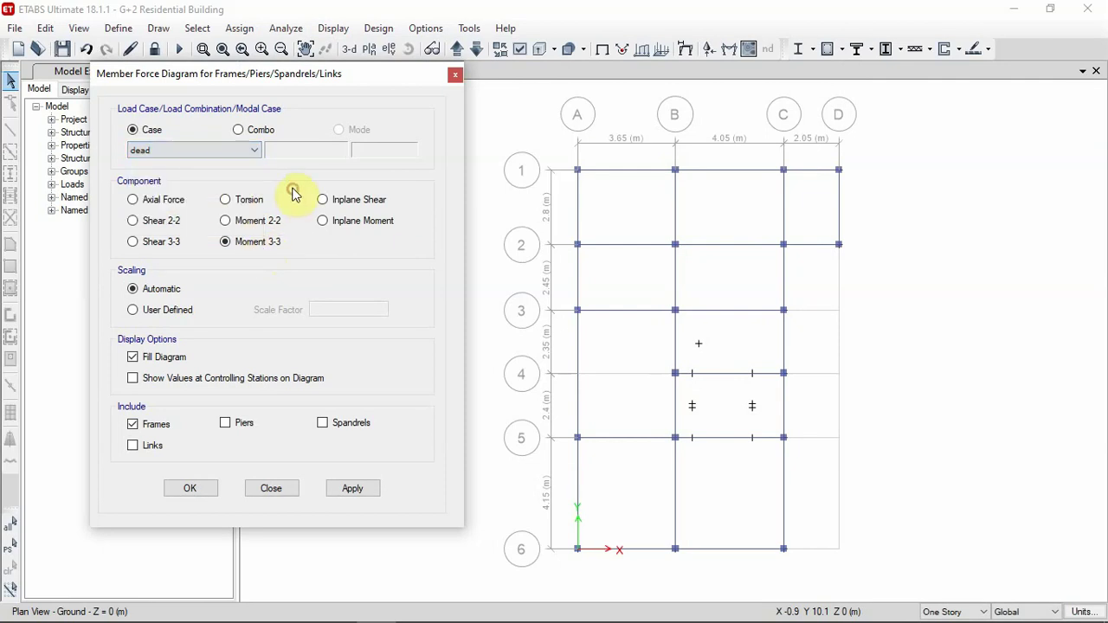
Plot the Moment 3-3 diagram of the frames for the ENV load combination with Max and Min values
left_click(253, 130)
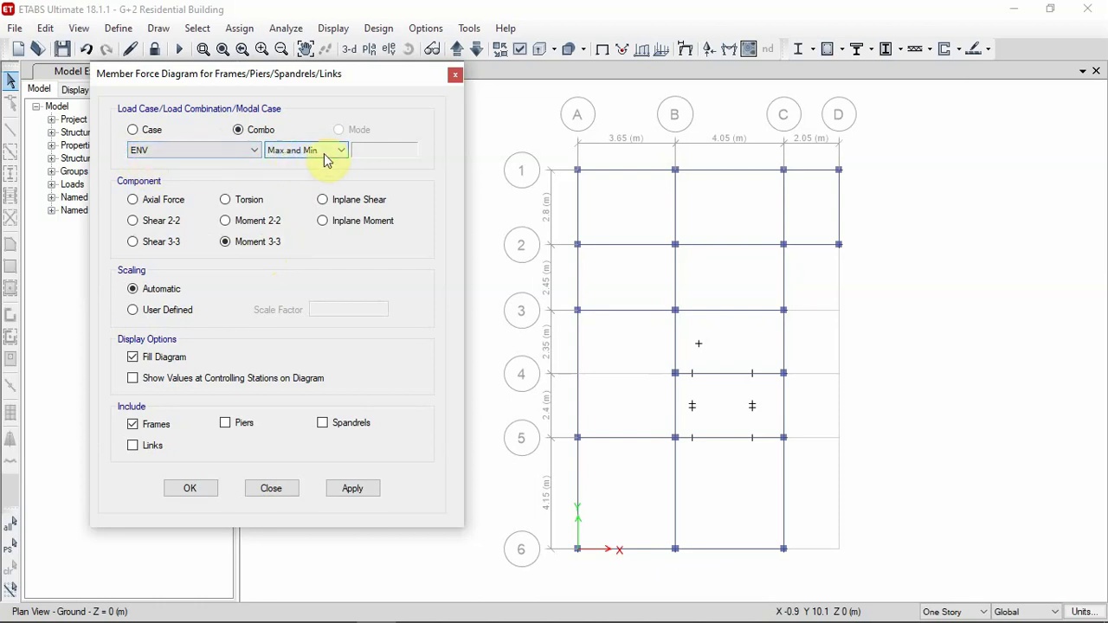
left_click(206, 155)
left_click(174, 184)
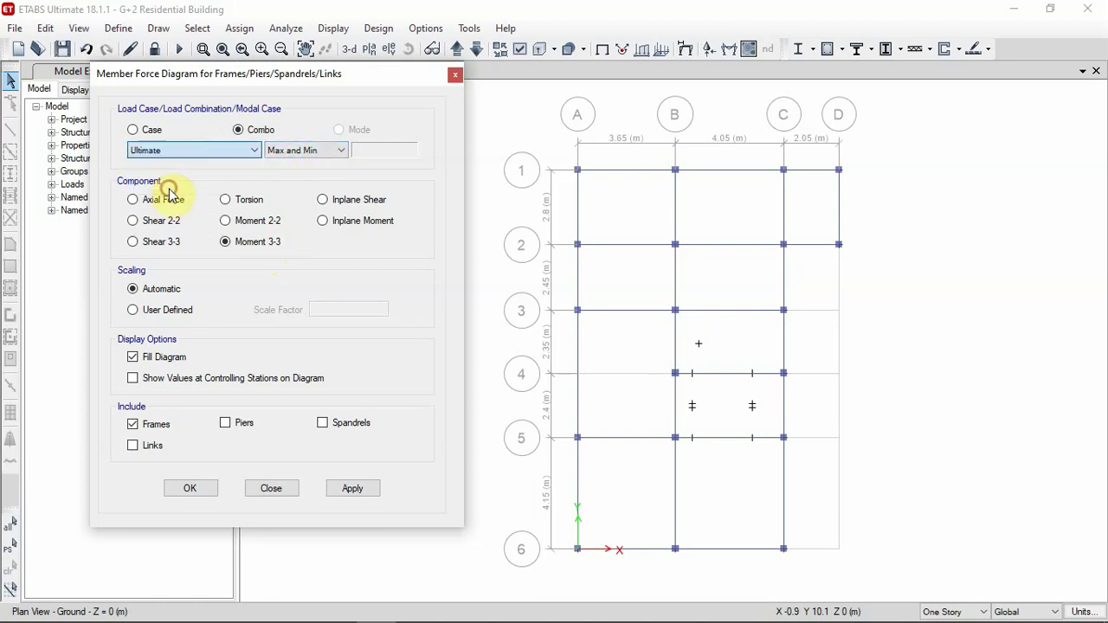
left_click(170, 154)
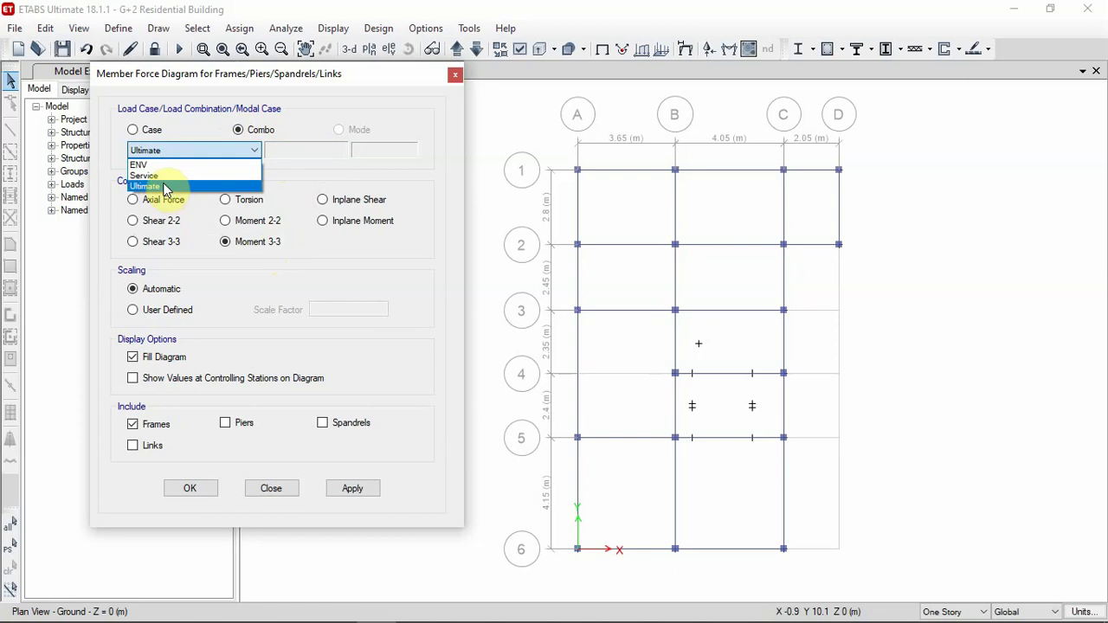
left_click(153, 176)
left_click(216, 152)
left_click(169, 165)
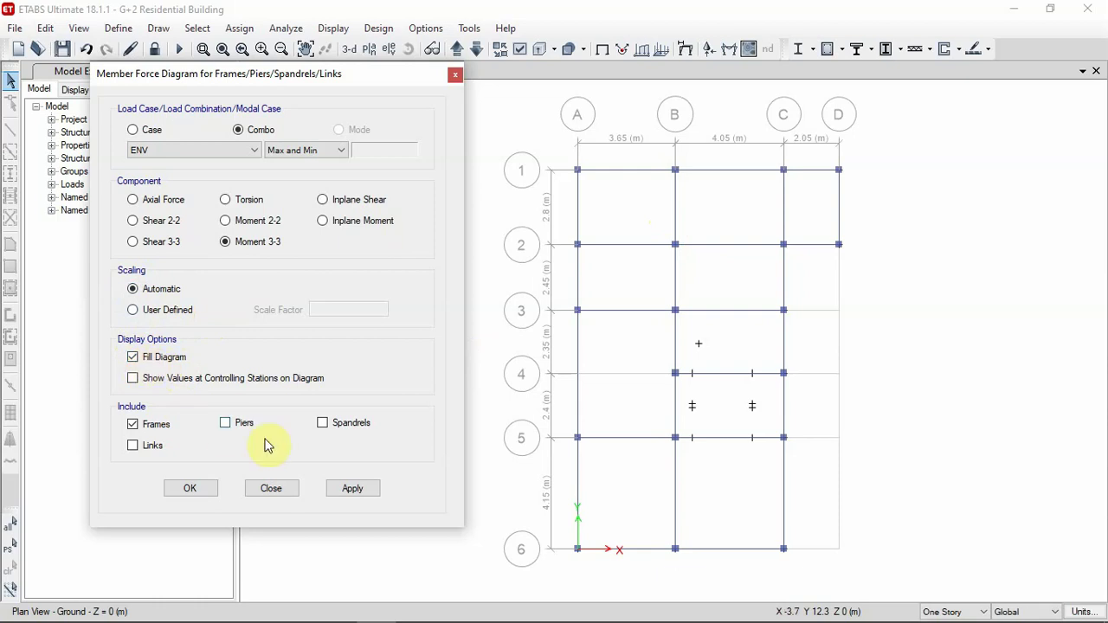
left_click(340, 489)
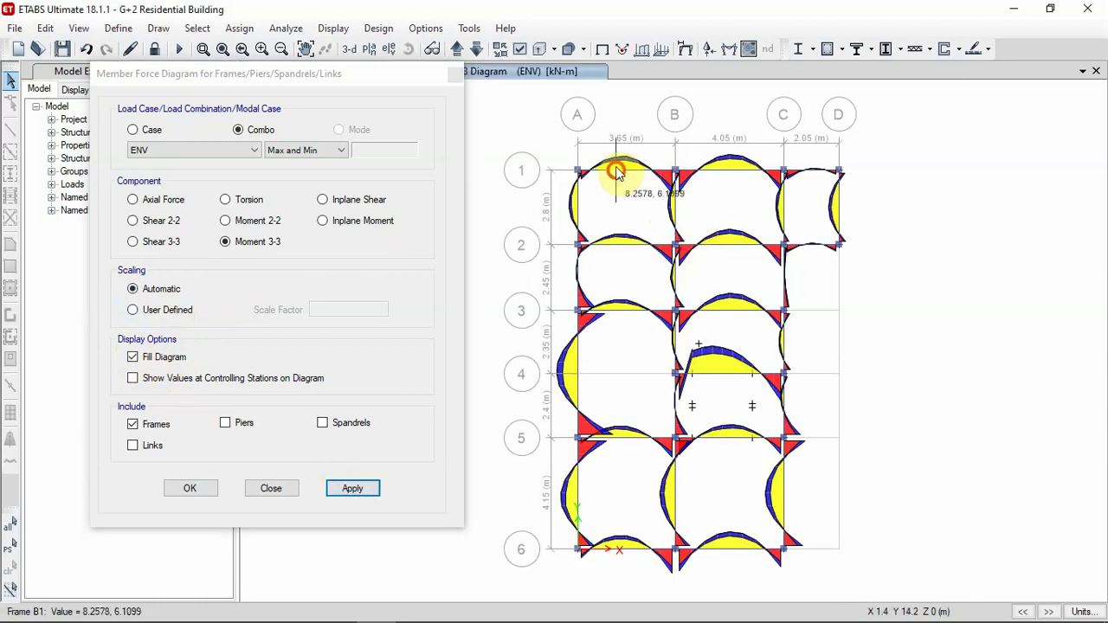
mouse_move(672, 171)
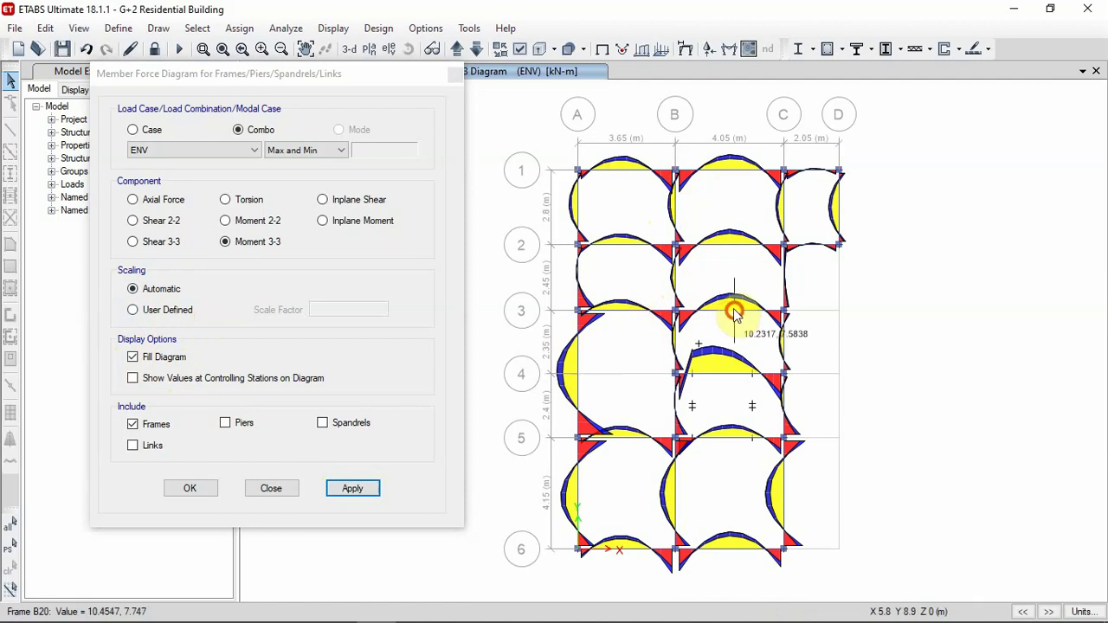
Add the values at controlling stations to the moment diagram and close the diagram settings
left_click(132, 379)
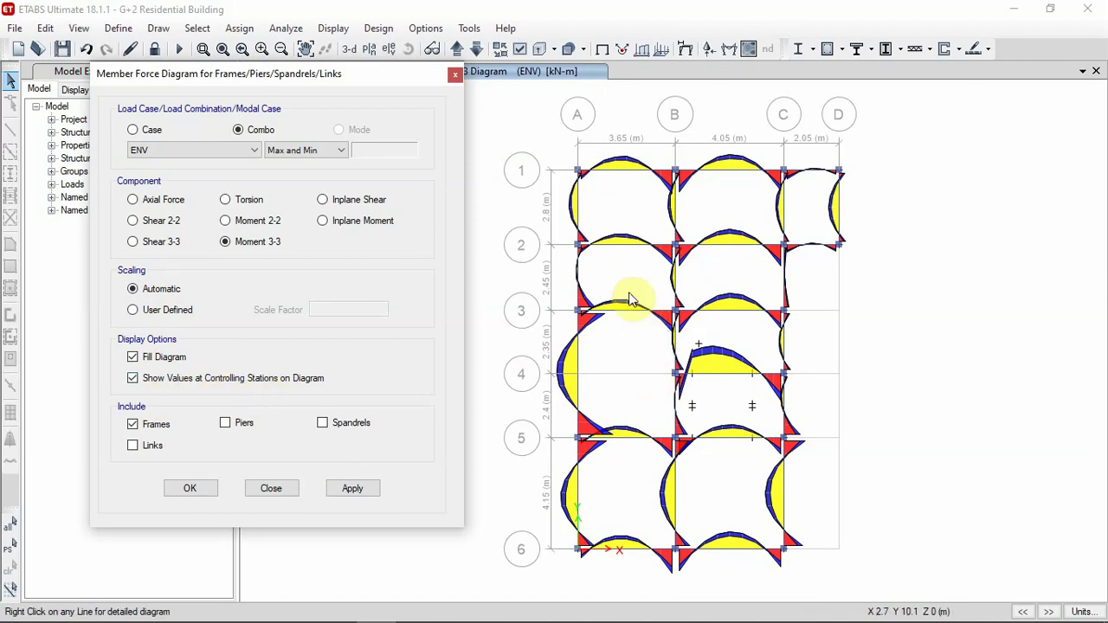
left_click(354, 490)
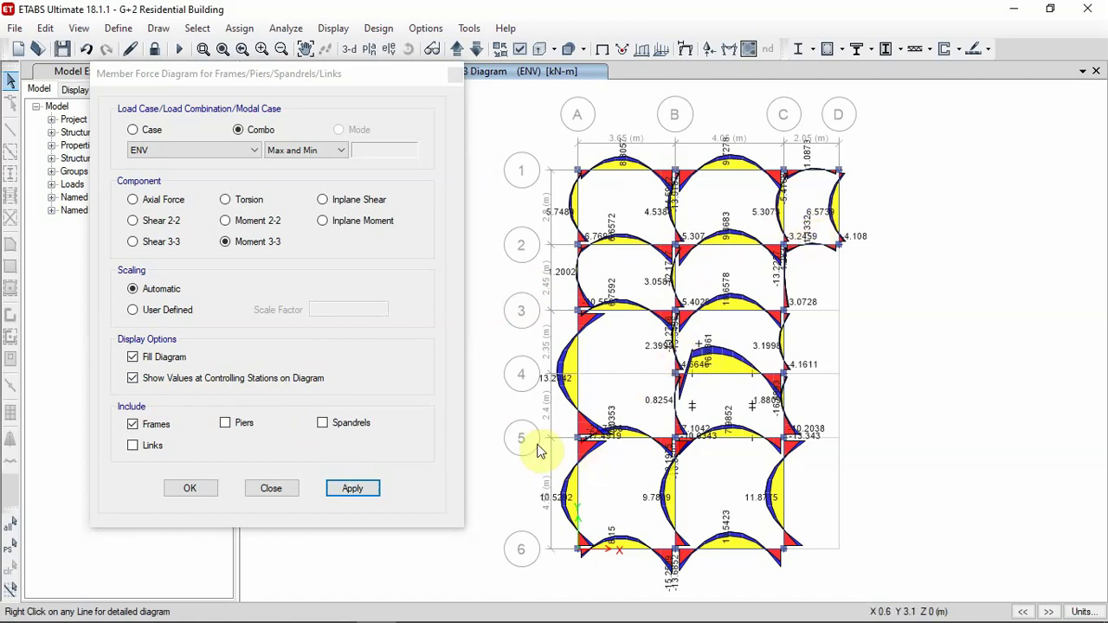
left_click(271, 491)
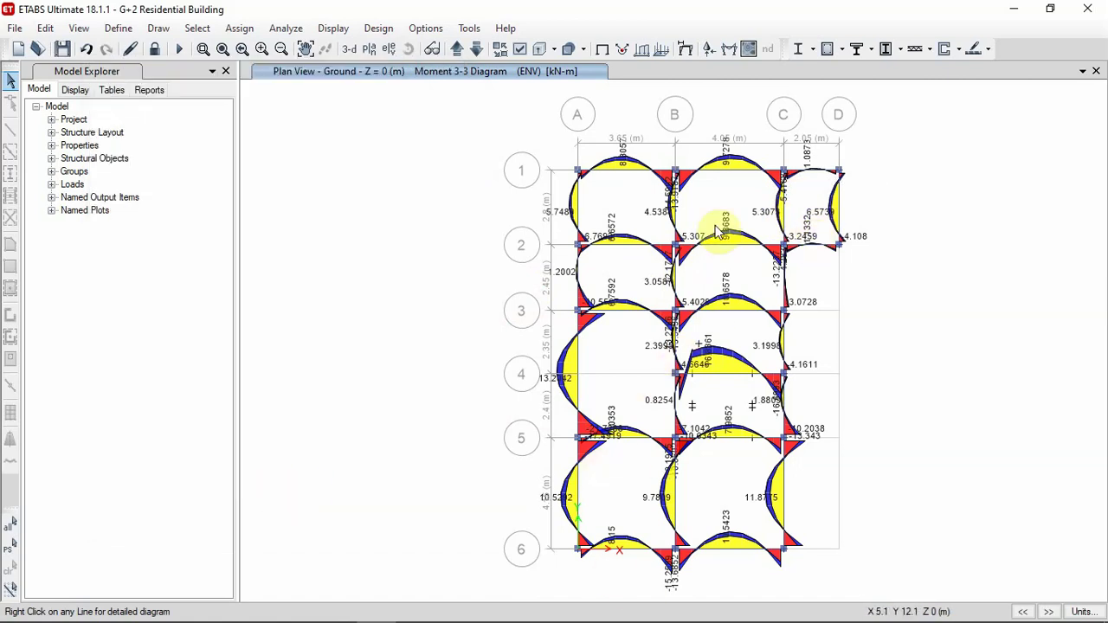
Inspect the detailed shear and moment diagrams of the grid 1 beam between A and B, scrolling values along the span and returning to Show Max
right_click(627, 176)
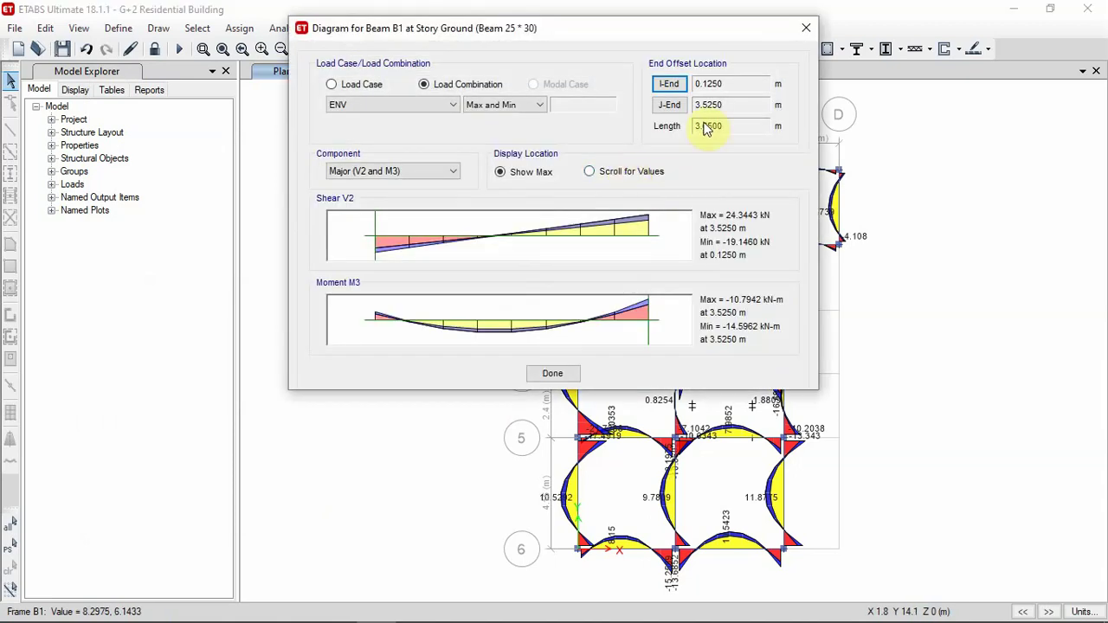
left_click_drag(490, 32, 345, 100)
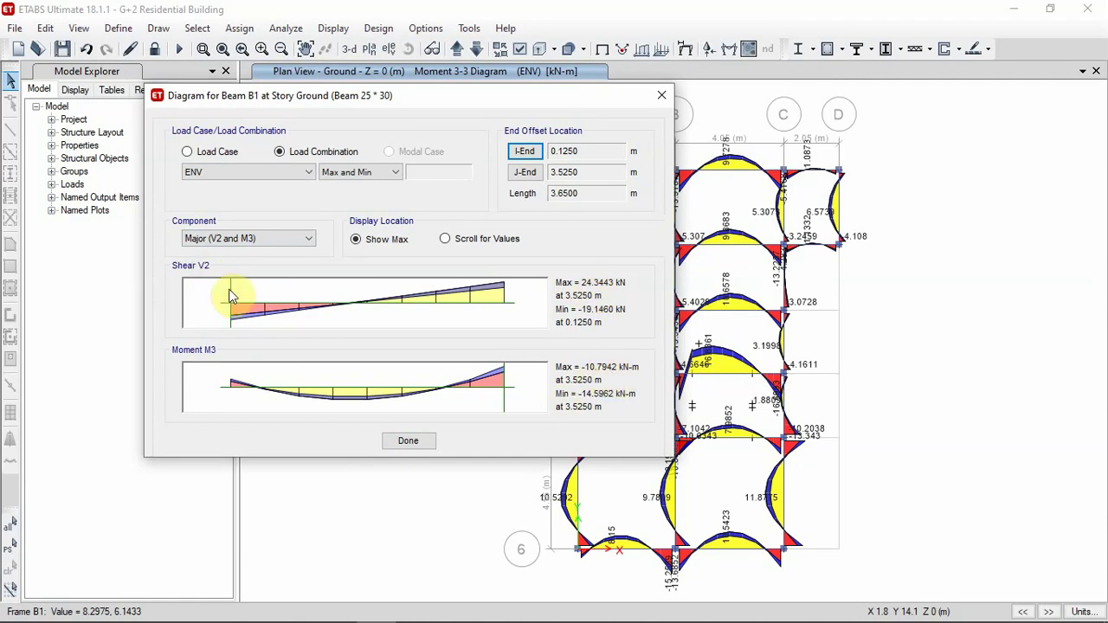
mouse_move(230, 294)
left_mouse_down()
mouse_move(476, 323)
mouse_move(361, 324)
mouse_move(392, 326)
mouse_move(355, 336)
left_mouse_up()
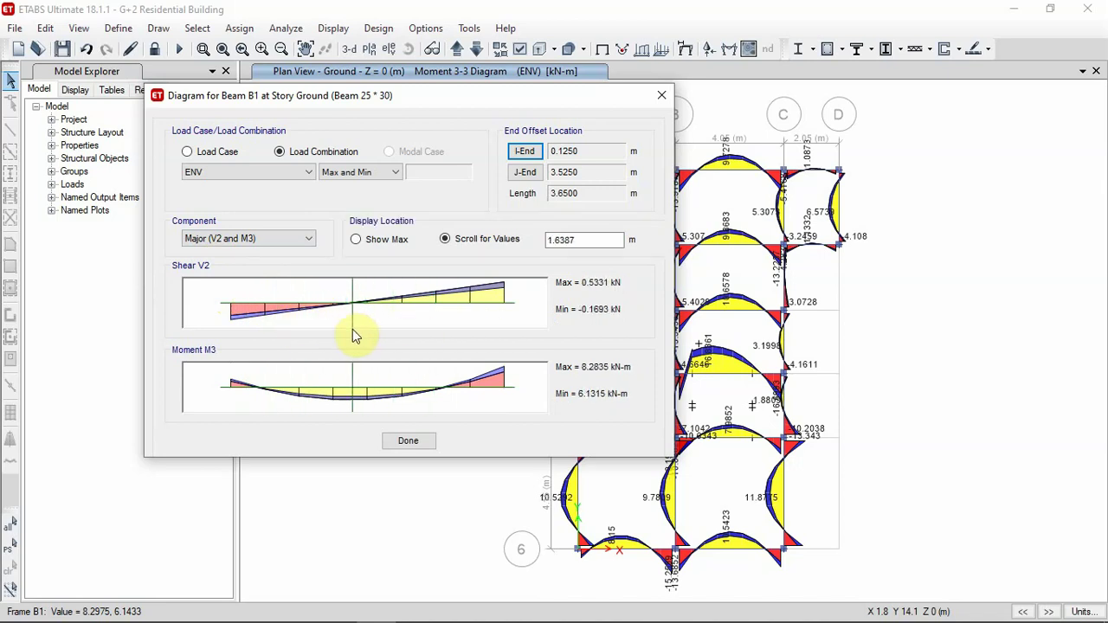
left_click(357, 240)
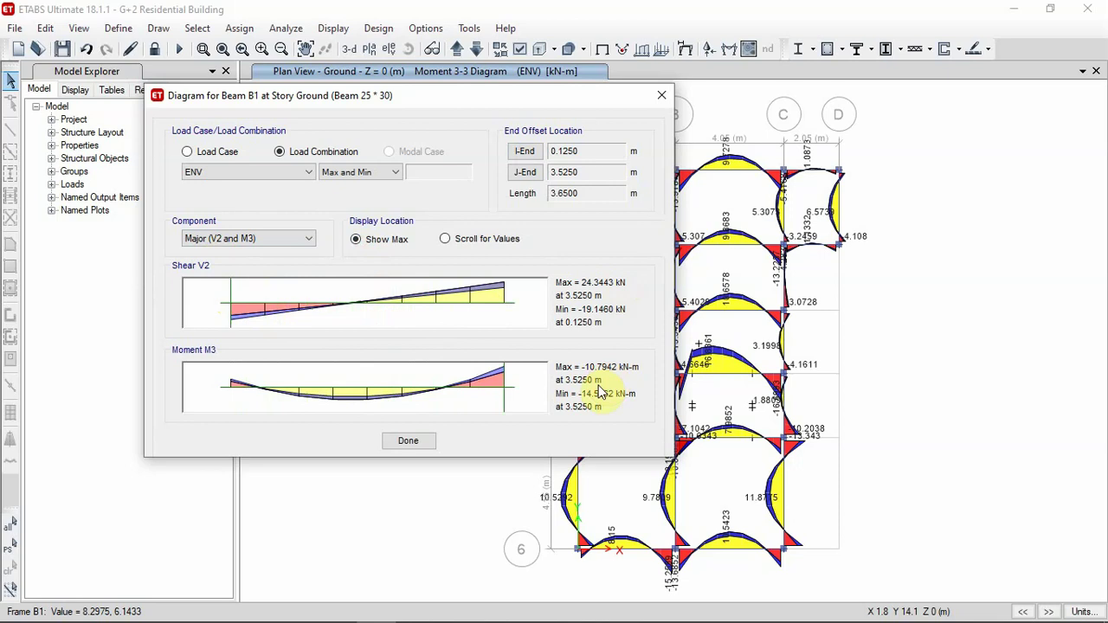
left_click(407, 443)
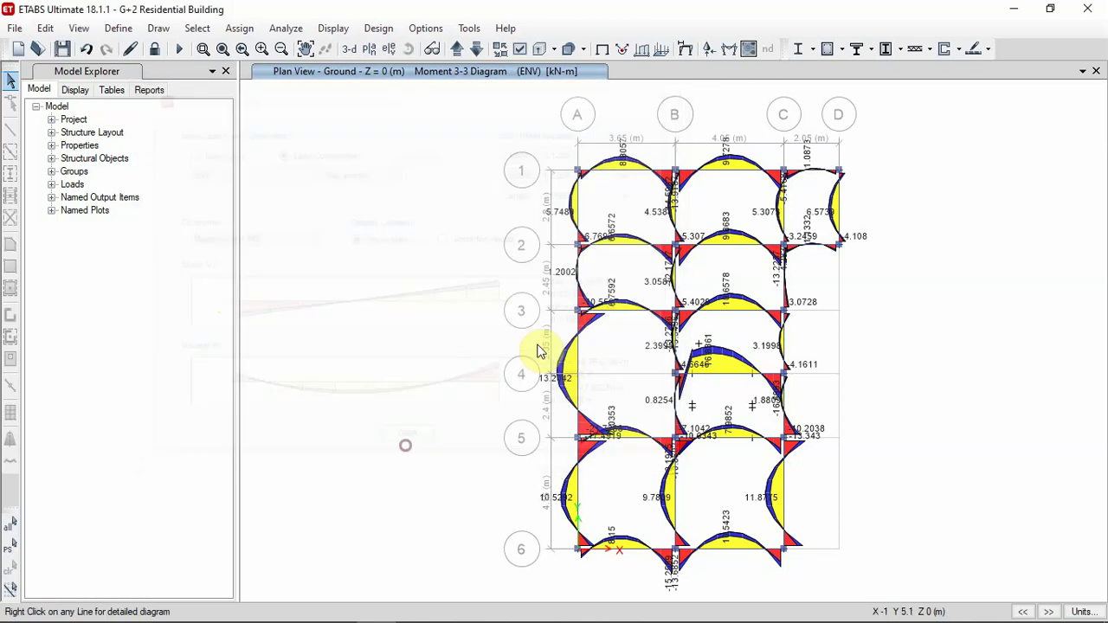
Plot the Shear 2-2 diagram of the frames for the ENV combination with Max and Min values on the Ground plan
left_click(334, 29)
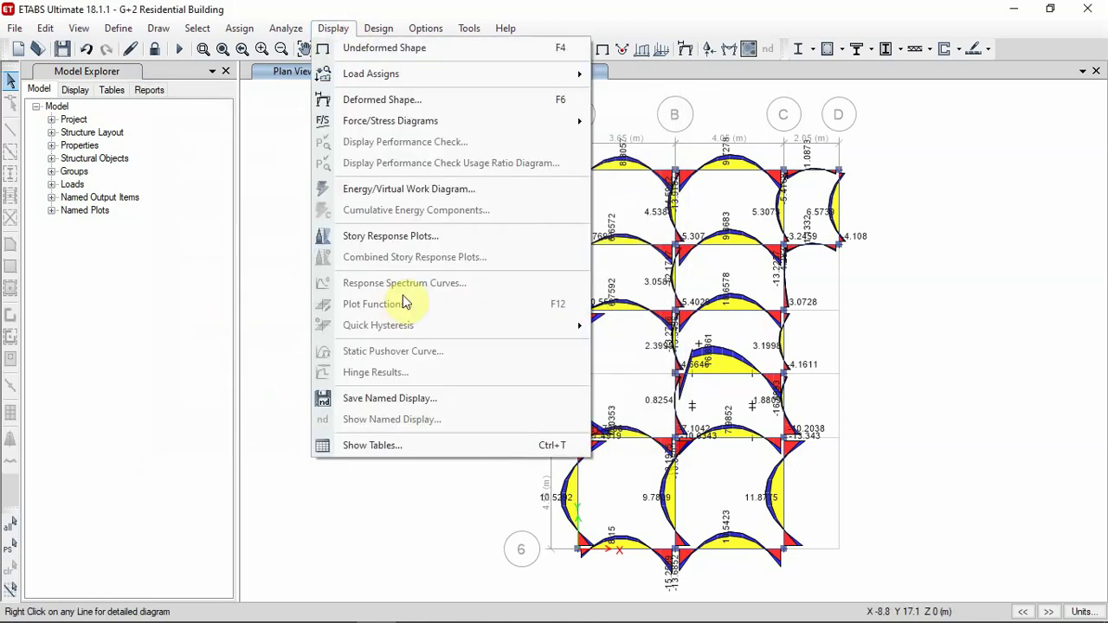
mouse_move(366, 123)
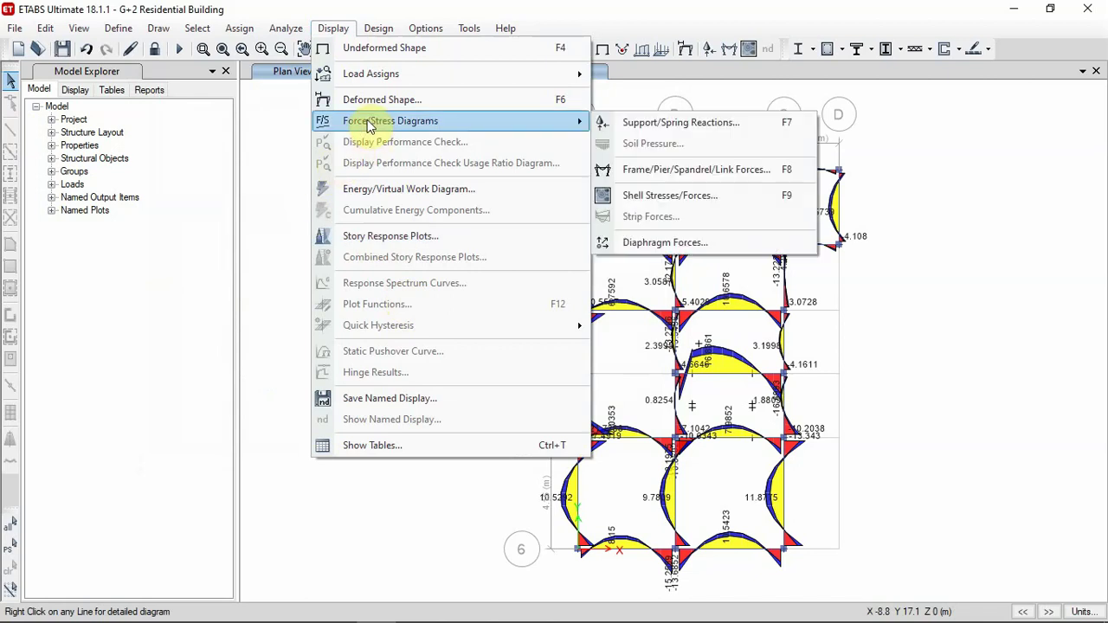
left_click(638, 169)
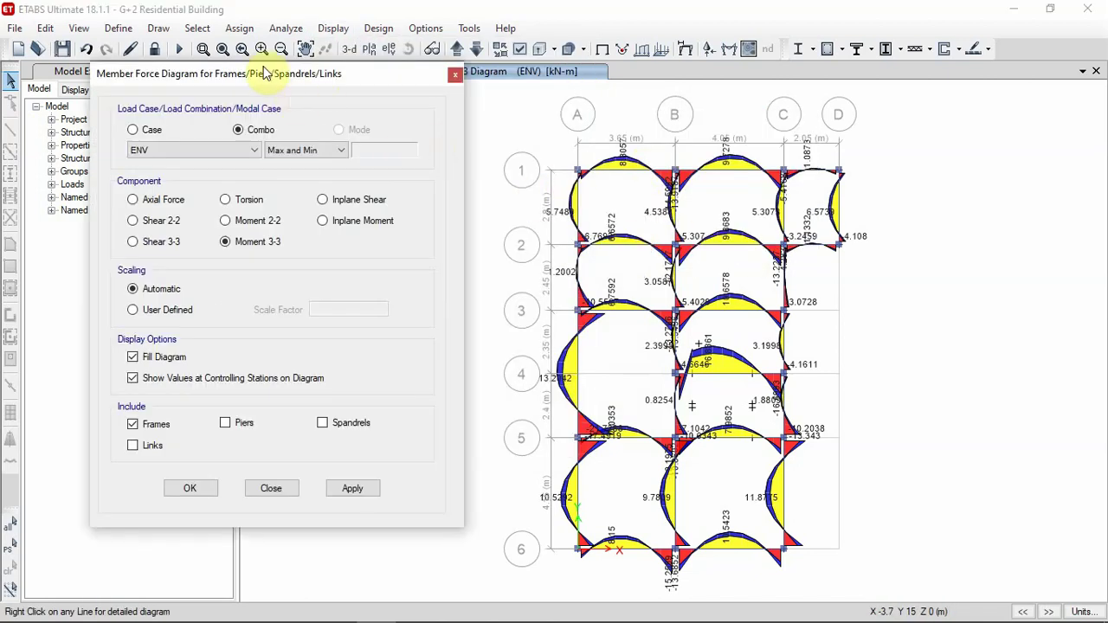
left_click_drag(265, 74, 205, 73)
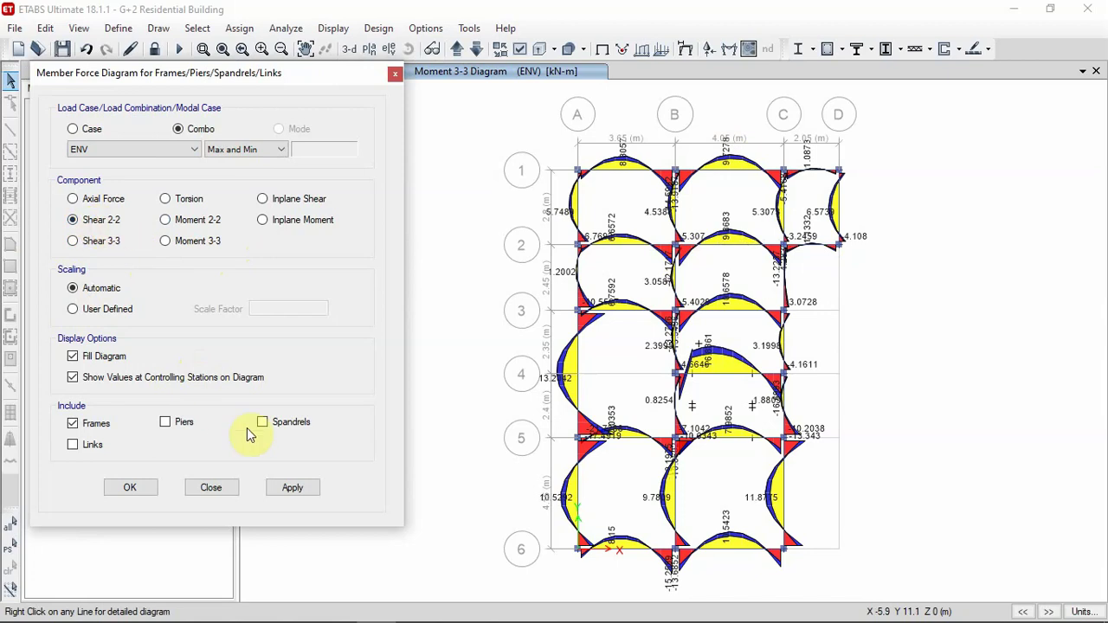
left_click(294, 489)
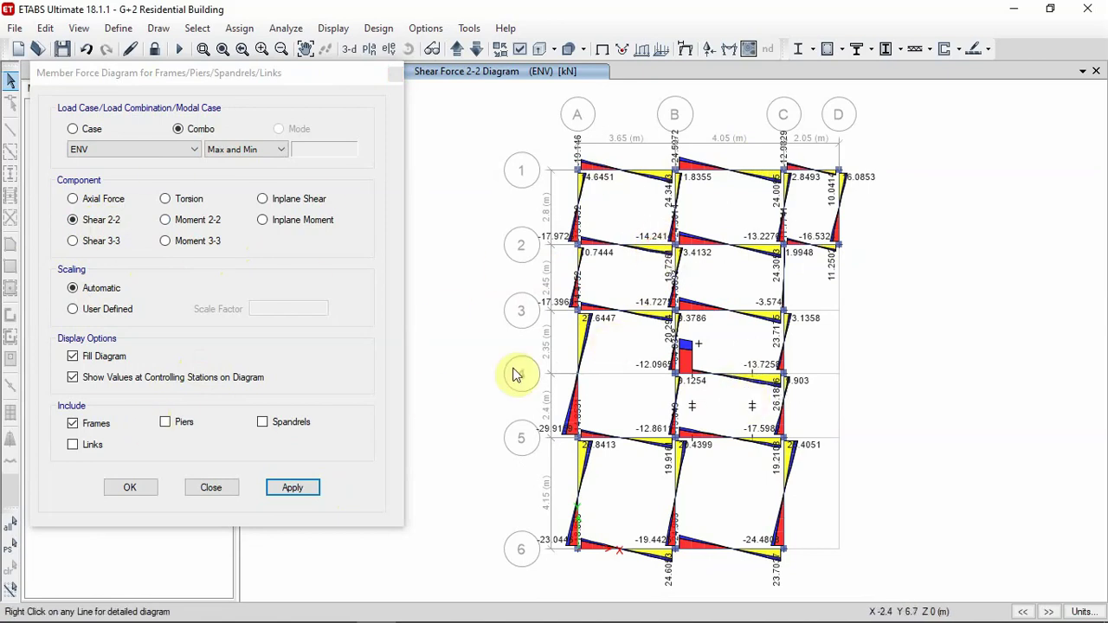
Switch the frame diagram back to Moment 3-3 and close the diagram settings
left_click(194, 241)
left_click(294, 487)
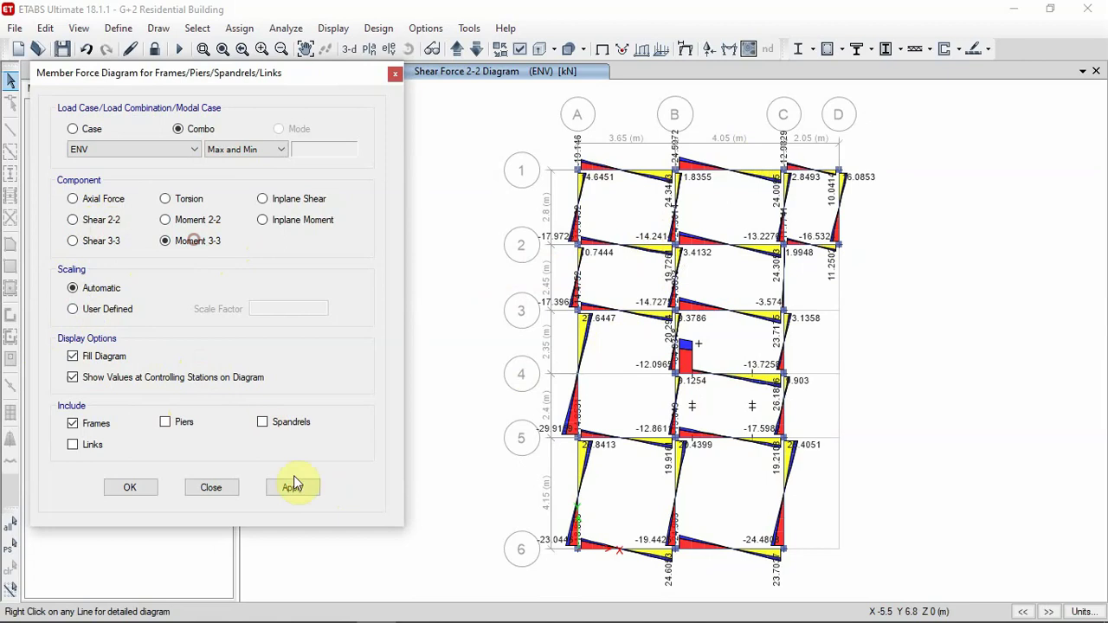
left_click(218, 490)
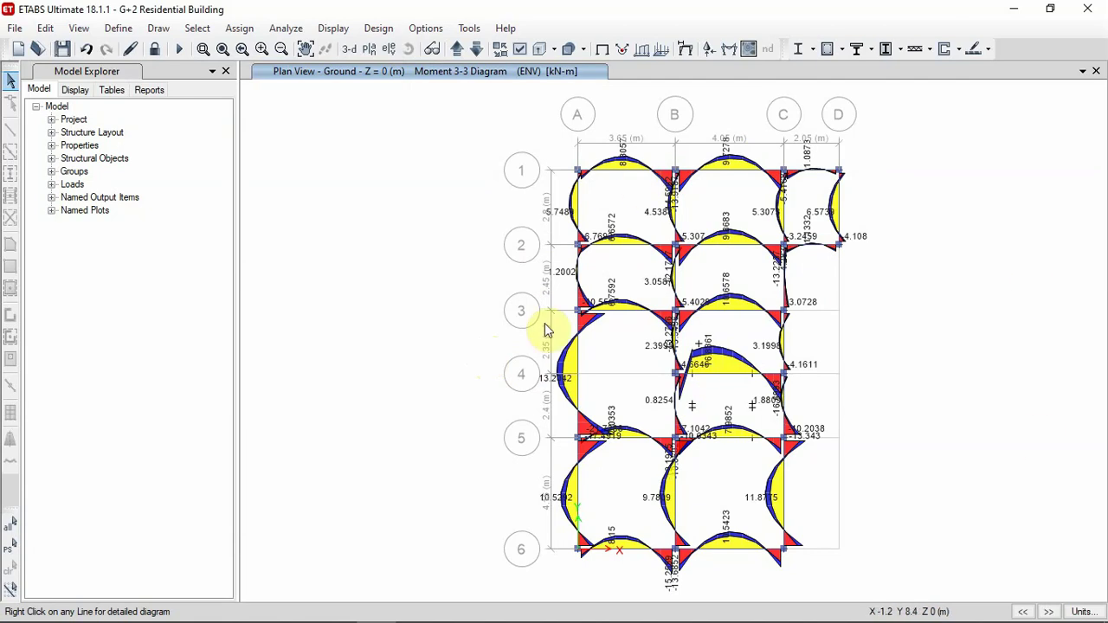
Capture the Ground plan's moment diagram with Snipping Tool, check the snip and minimize it
left_click(17, 614)
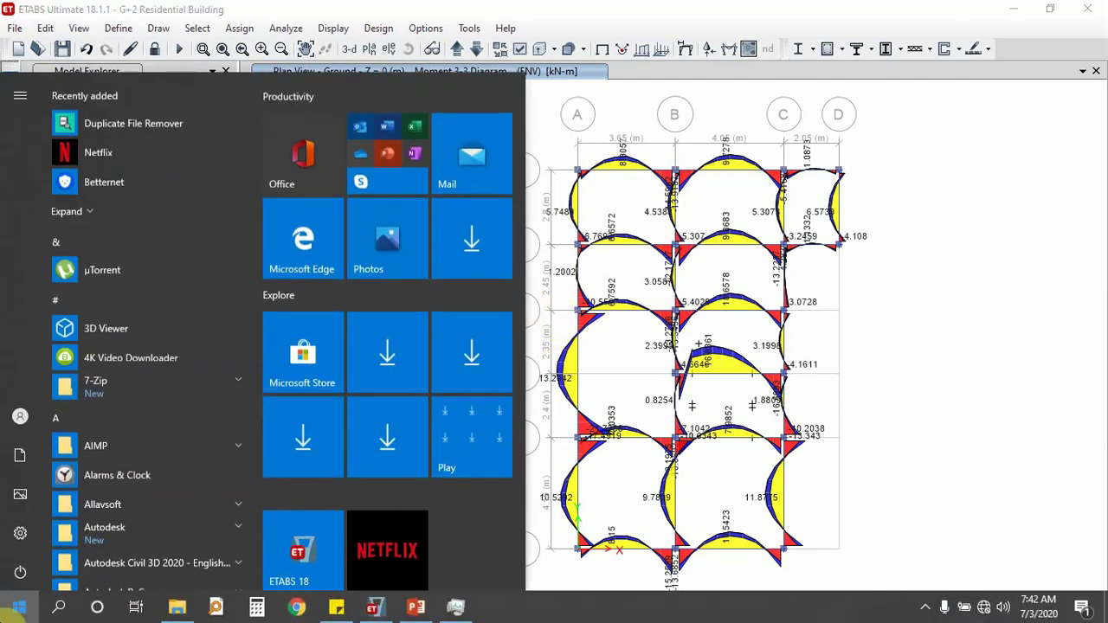
type("s")
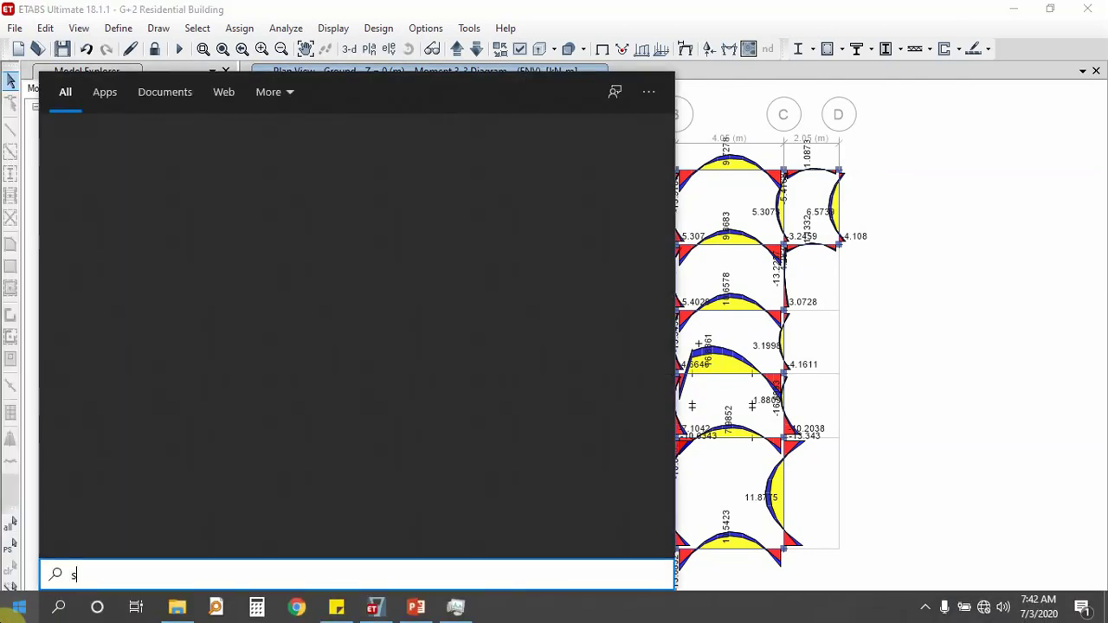
left_click(136, 186)
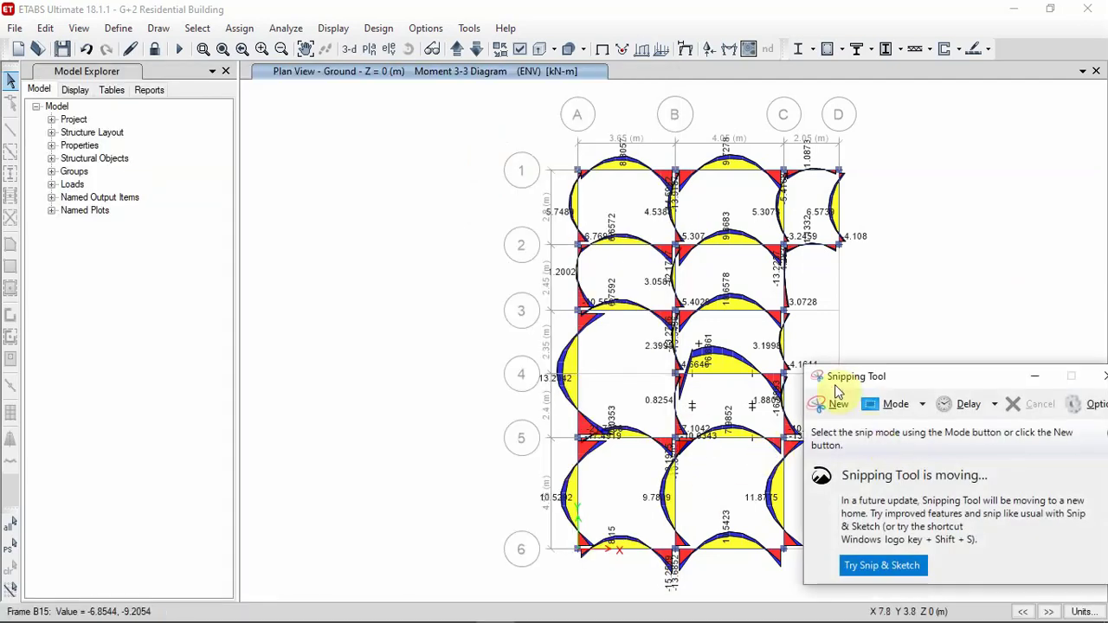
left_click(829, 406)
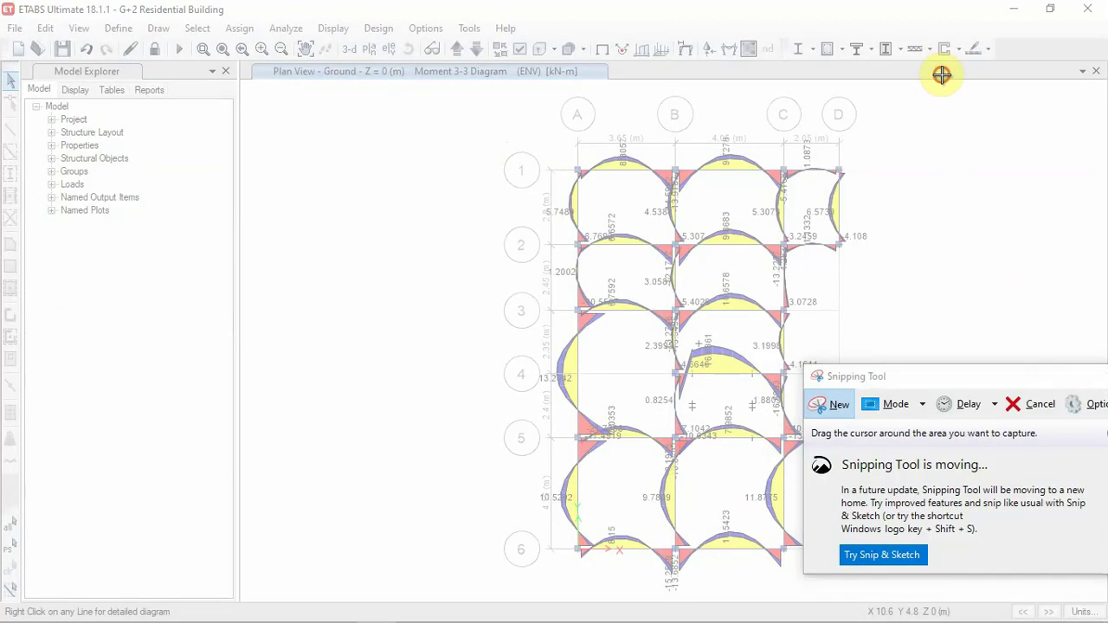
left_click_drag(942, 76, 460, 599)
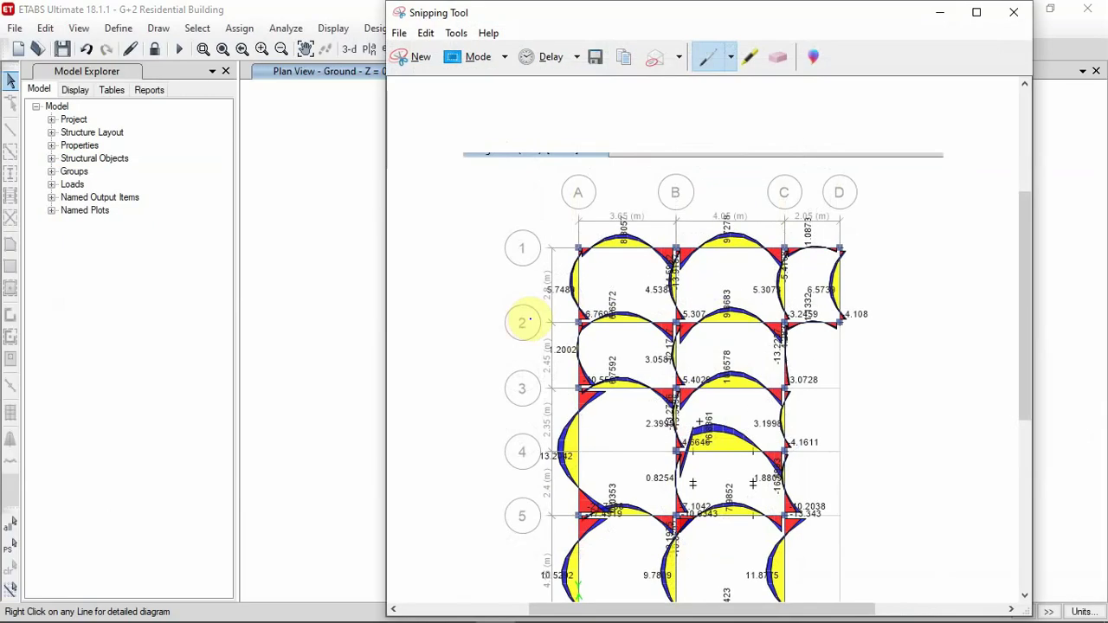
scroll(760, 167, "down", 3)
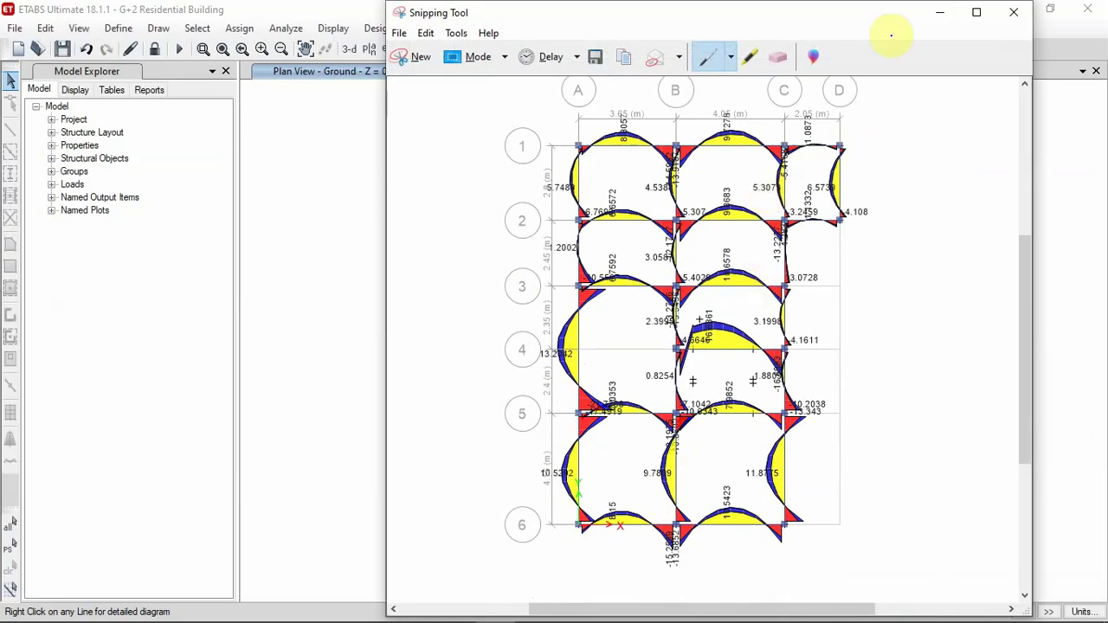
left_click(953, 15)
Step through the storey plans up to the Roof to view their Moment 3-3 diagrams and return to the Ground plan
left_click(458, 49)
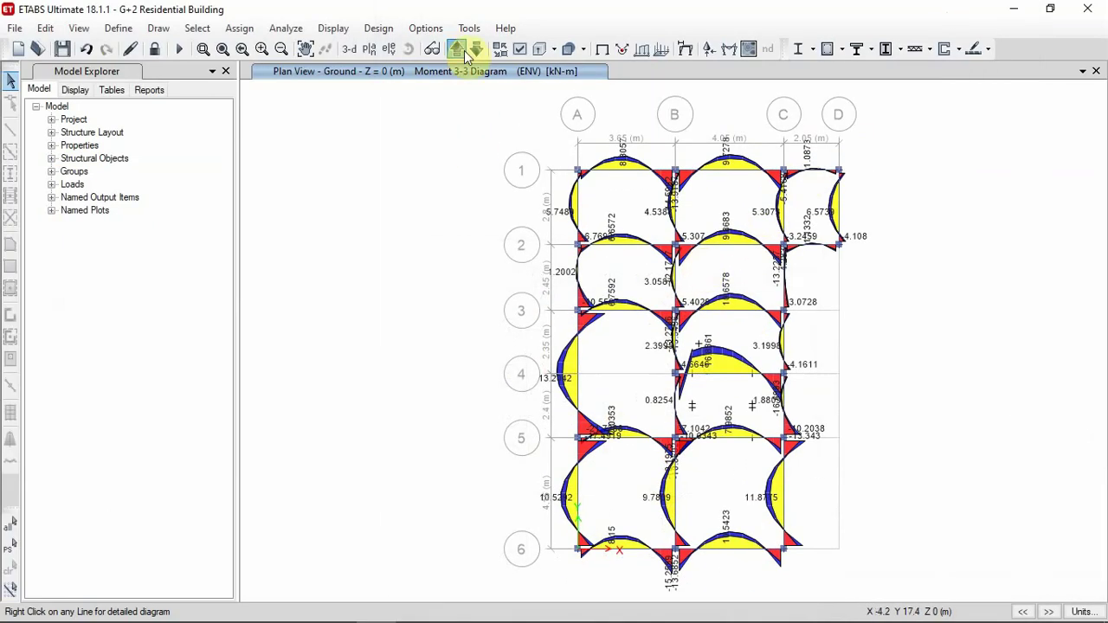
left_click(464, 50)
left_click(464, 51)
left_click(464, 50)
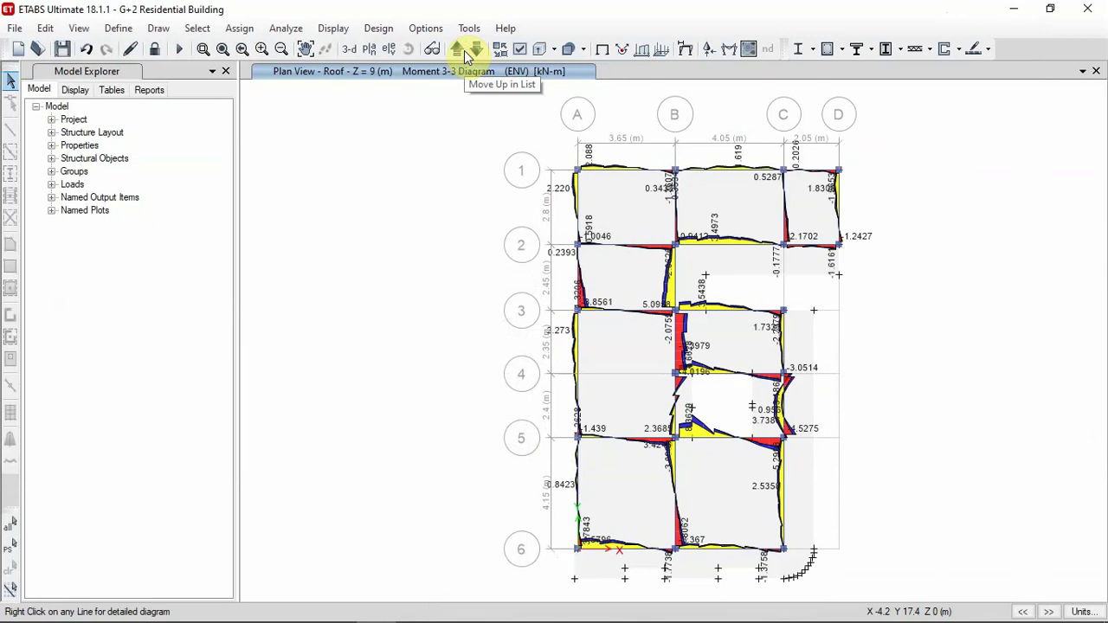
left_click(464, 50)
left_click(464, 50)
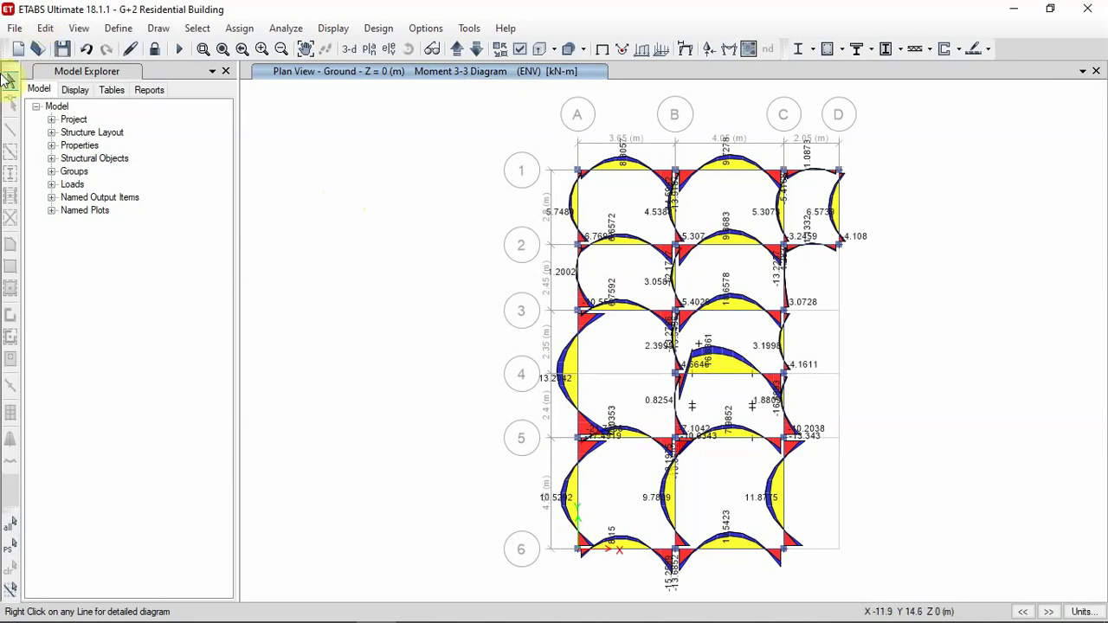
Start an Entire Screen picture capture of the moment diagram and browse to the Desktop as its save location
left_click(14, 28)
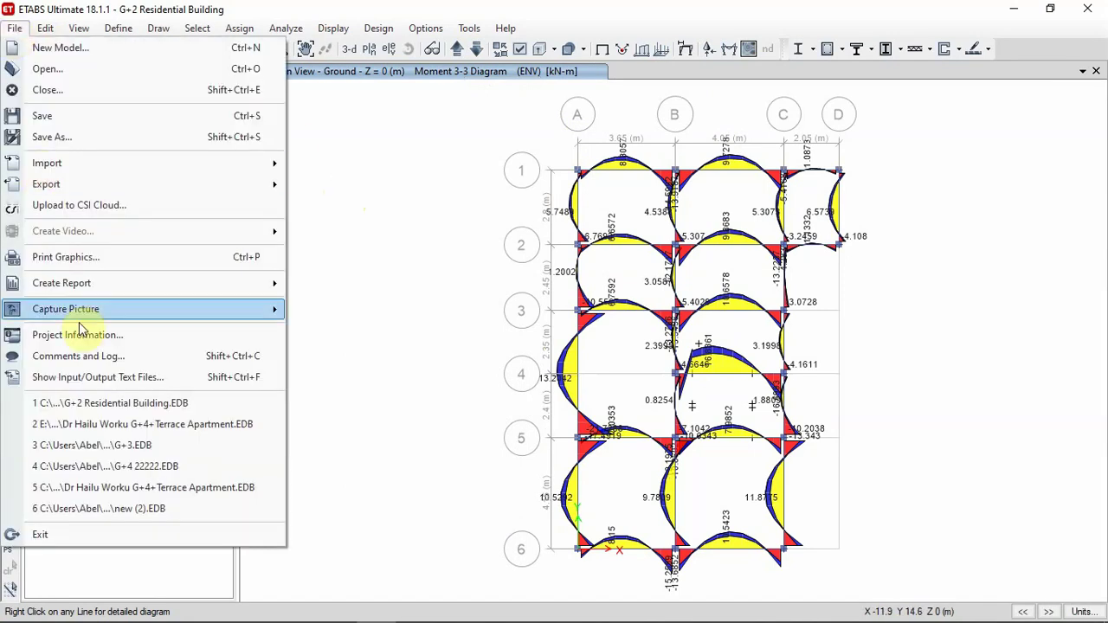
mouse_move(85, 312)
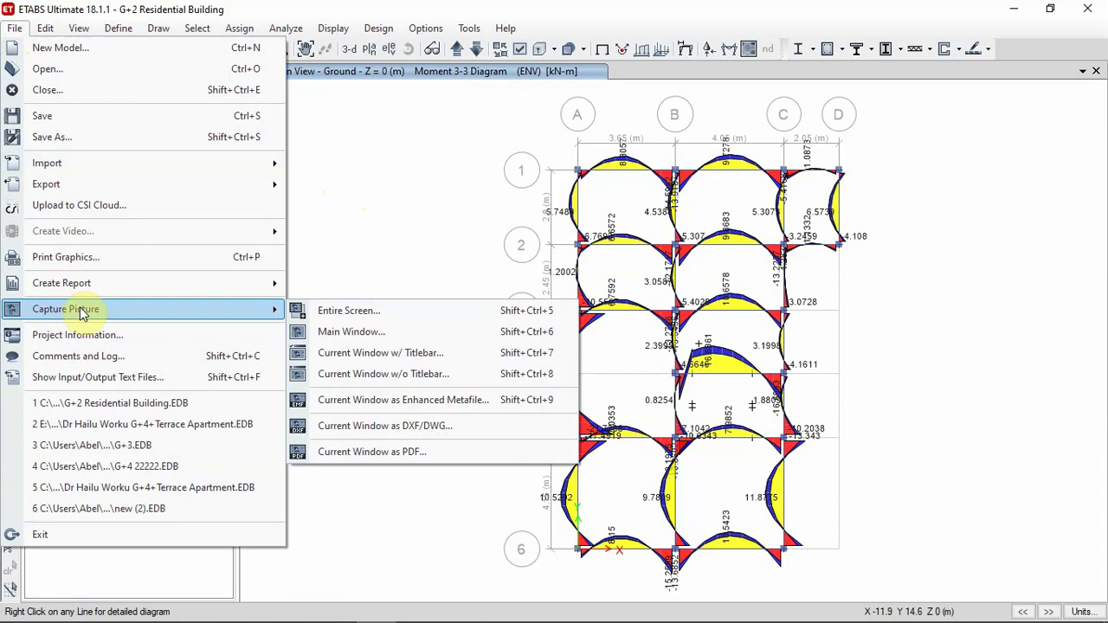
left_click(349, 313)
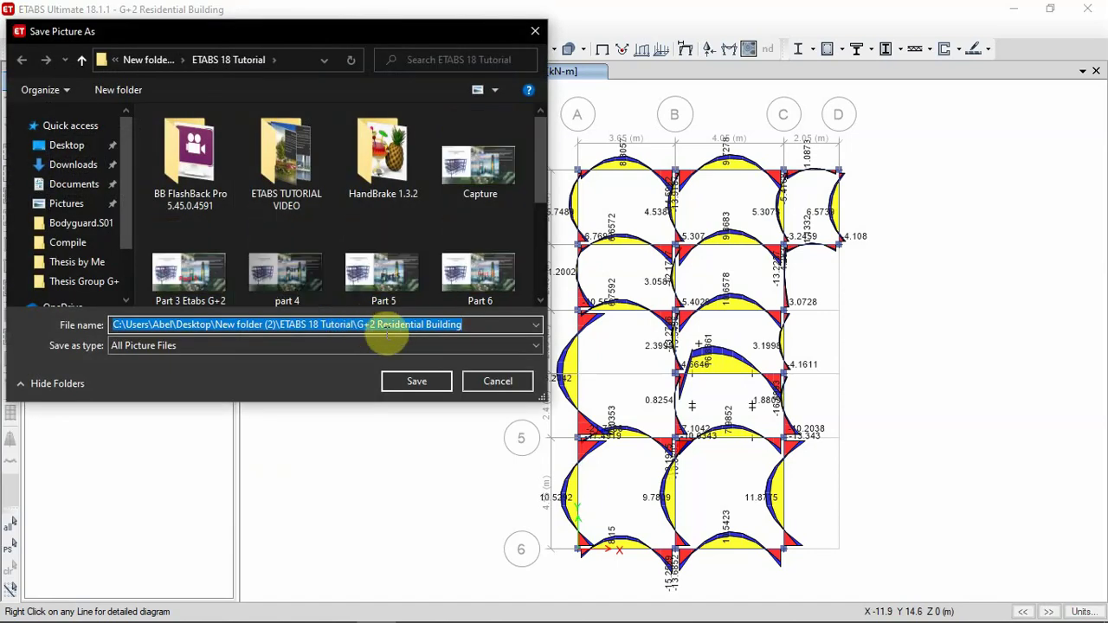
left_click_drag(543, 191, 547, 150)
left_click(67, 145)
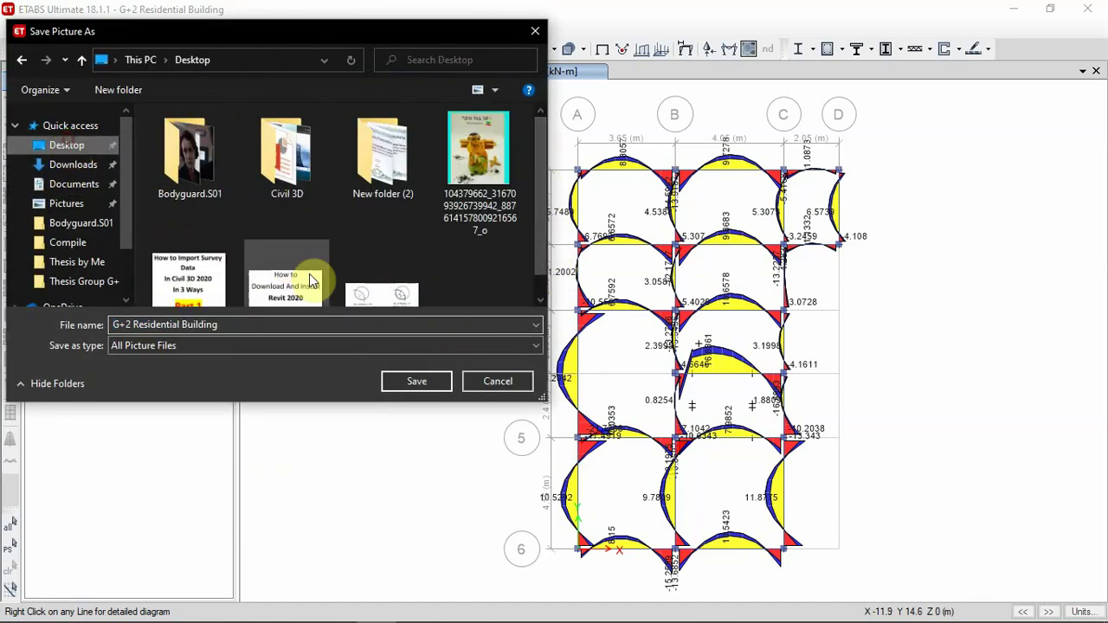
scroll(389, 267, "down", 1)
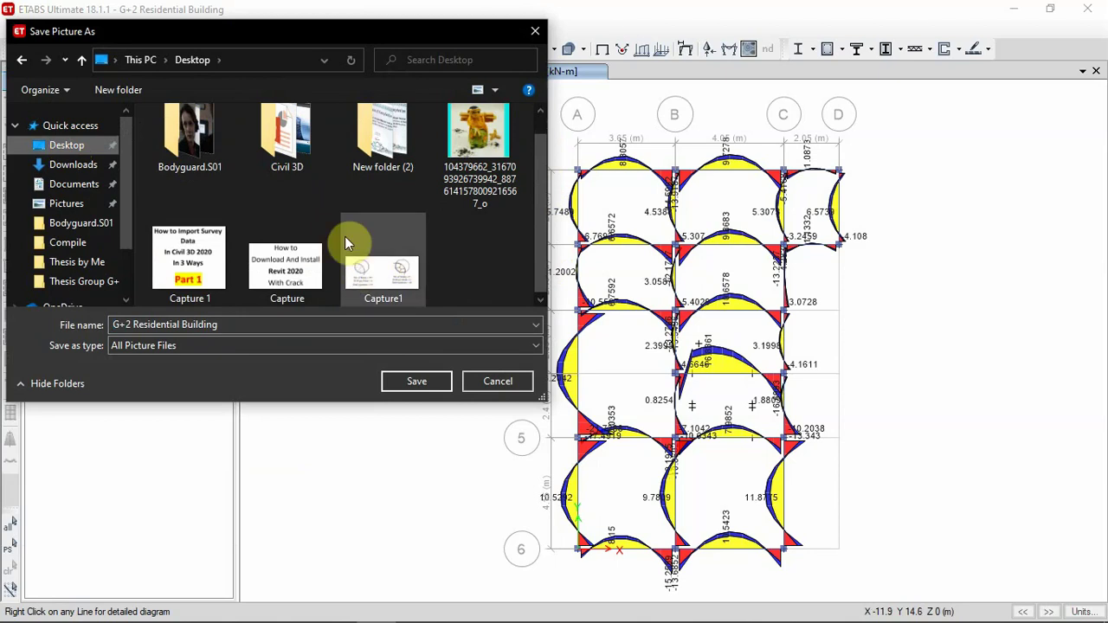
left_click(312, 143)
scroll(407, 254, "down", 1)
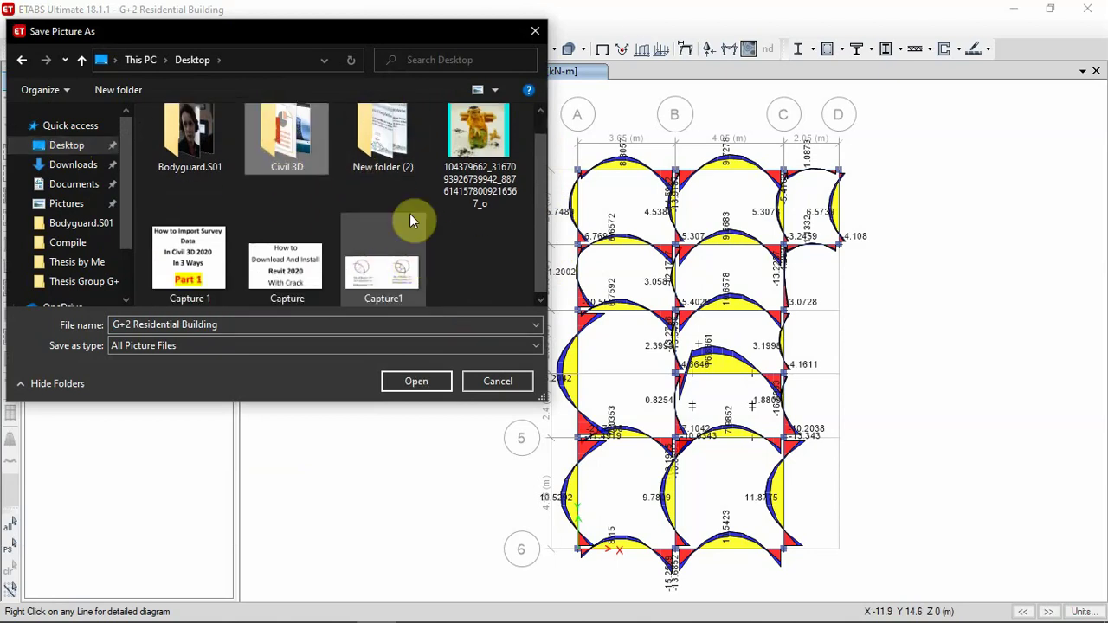
Create a new folder on the Desktop and save the picture in it as Capture1
right_click(338, 198)
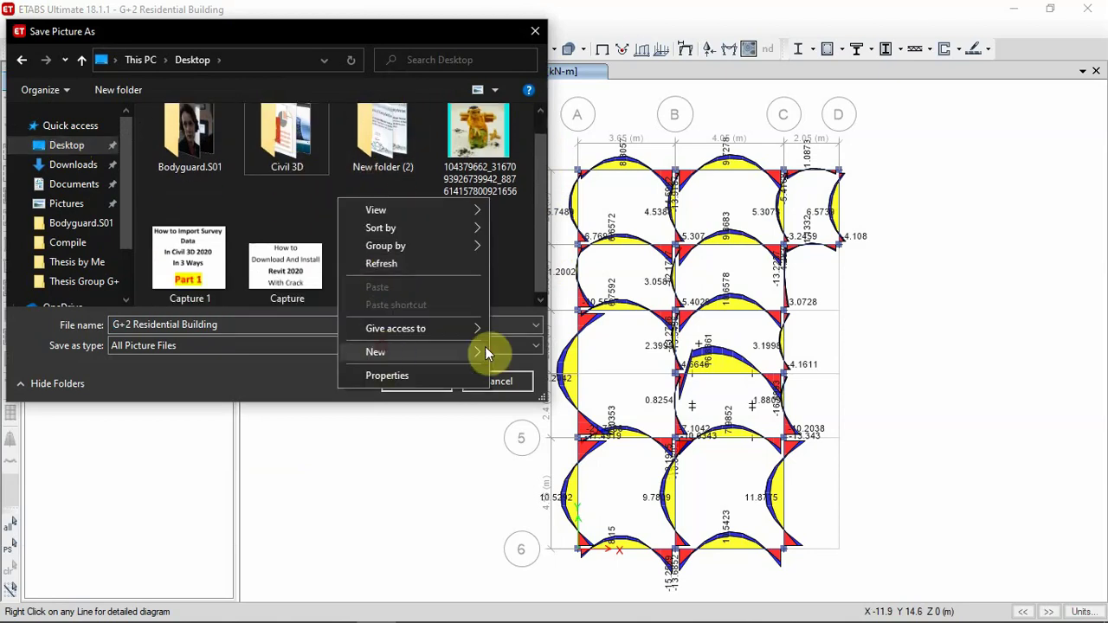
left_click(511, 354)
left_click(381, 276)
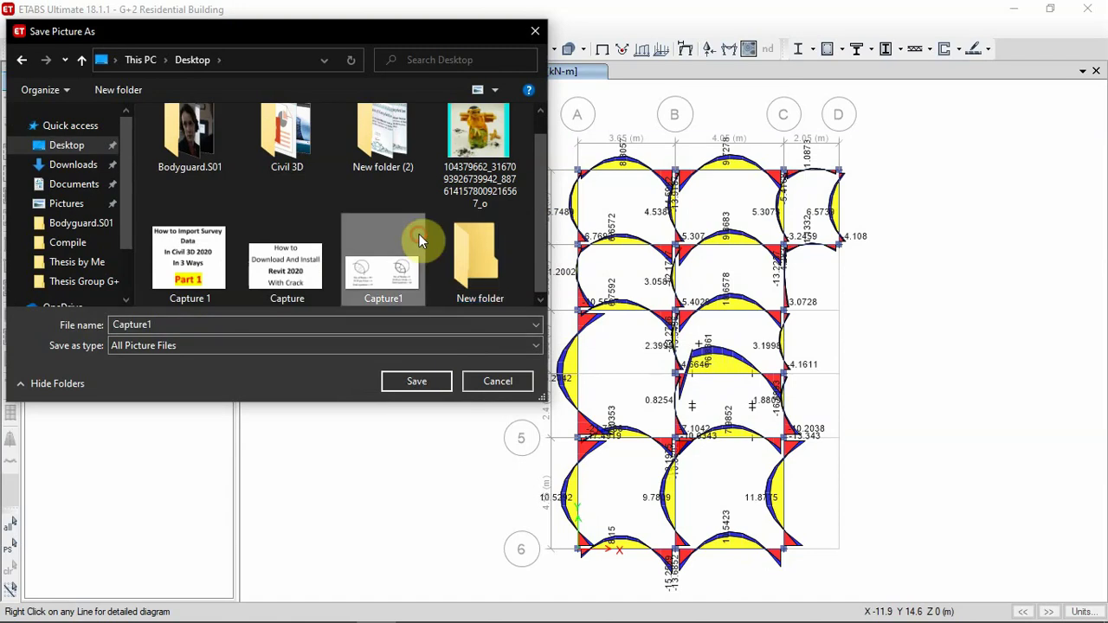
double_click(468, 252)
left_click(152, 325)
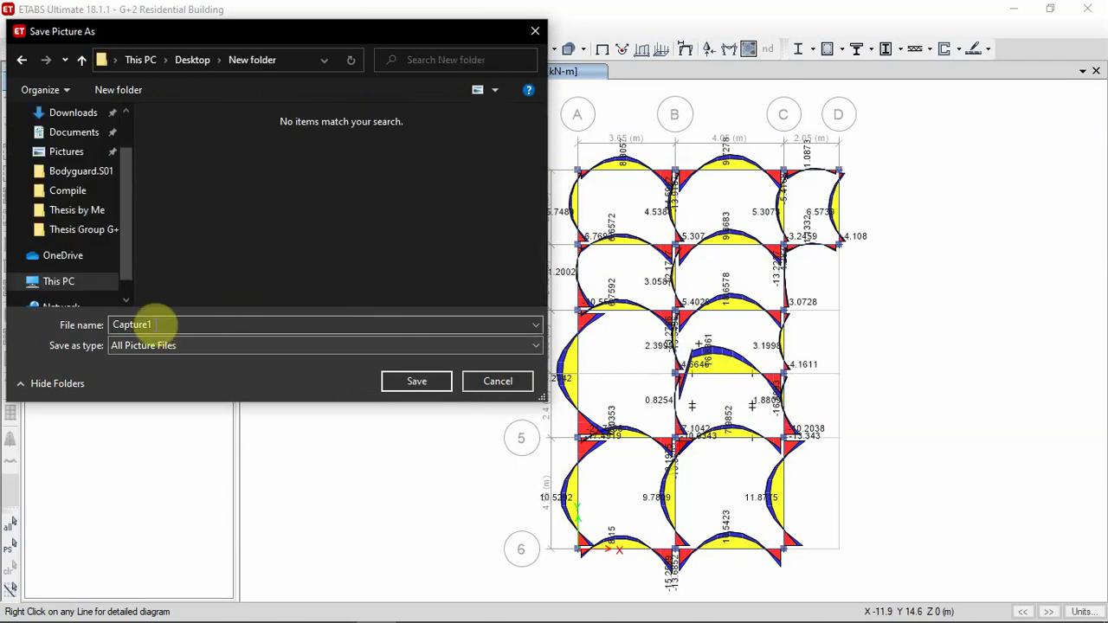
left_click(420, 382)
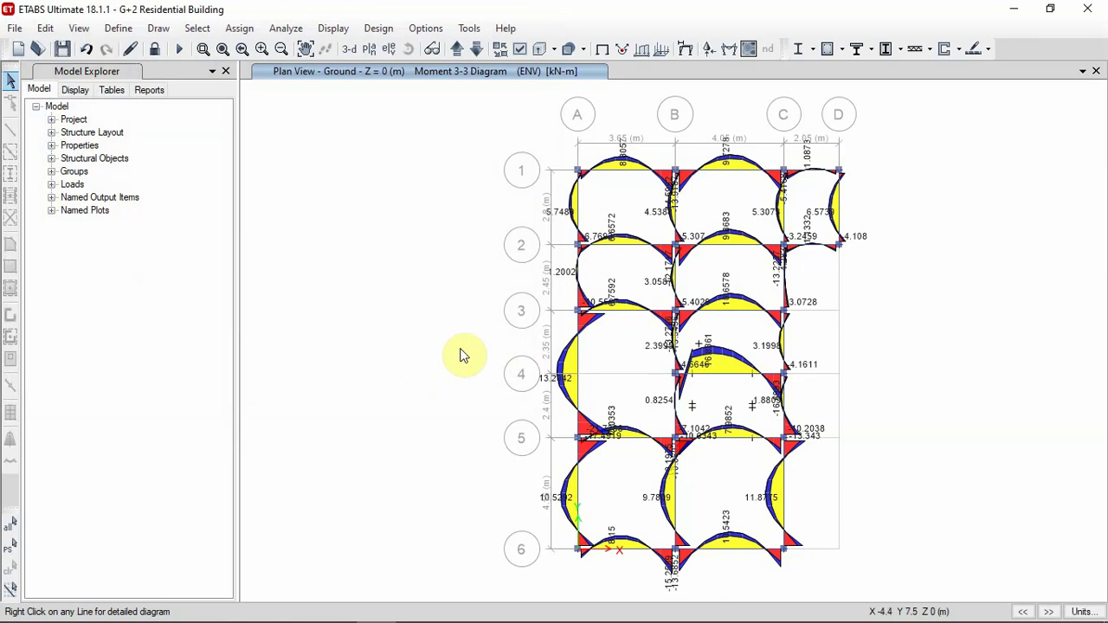
Switch to File Explorer, open the saved Capture1 picture from the Desktop's New folder to check it, and close the viewer
key("super+e")
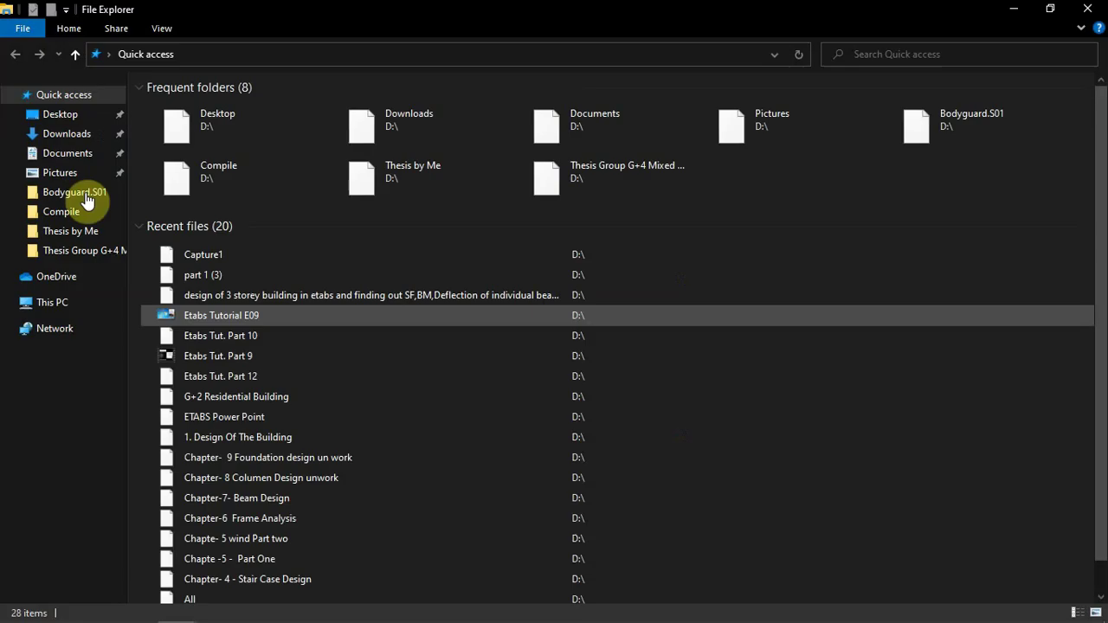
left_click(68, 134)
left_click(58, 120)
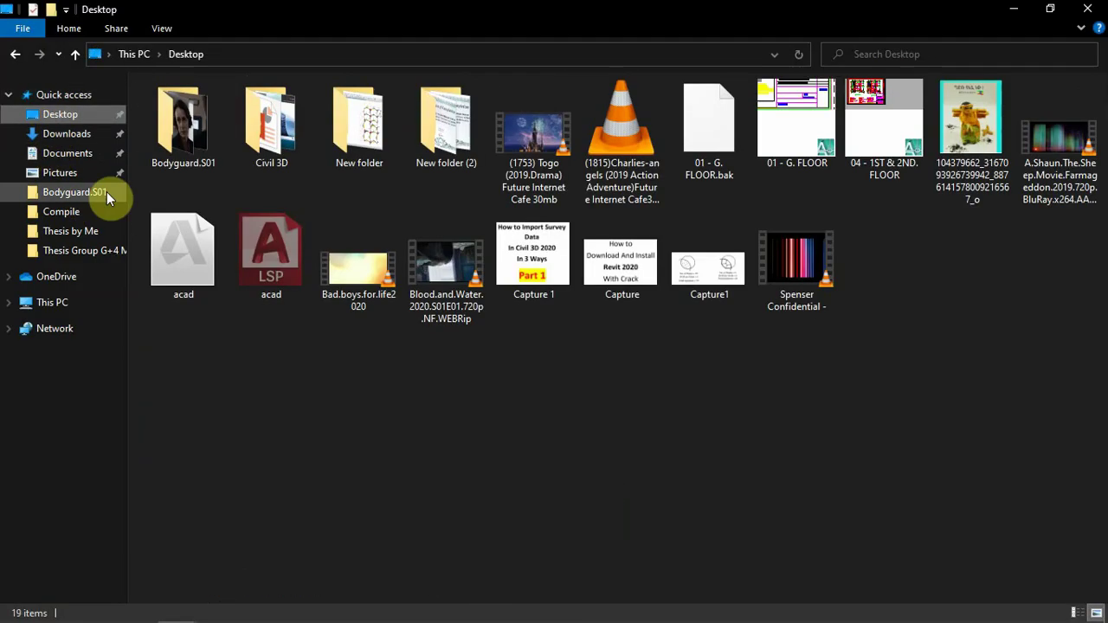
double_click(346, 139)
double_click(194, 156)
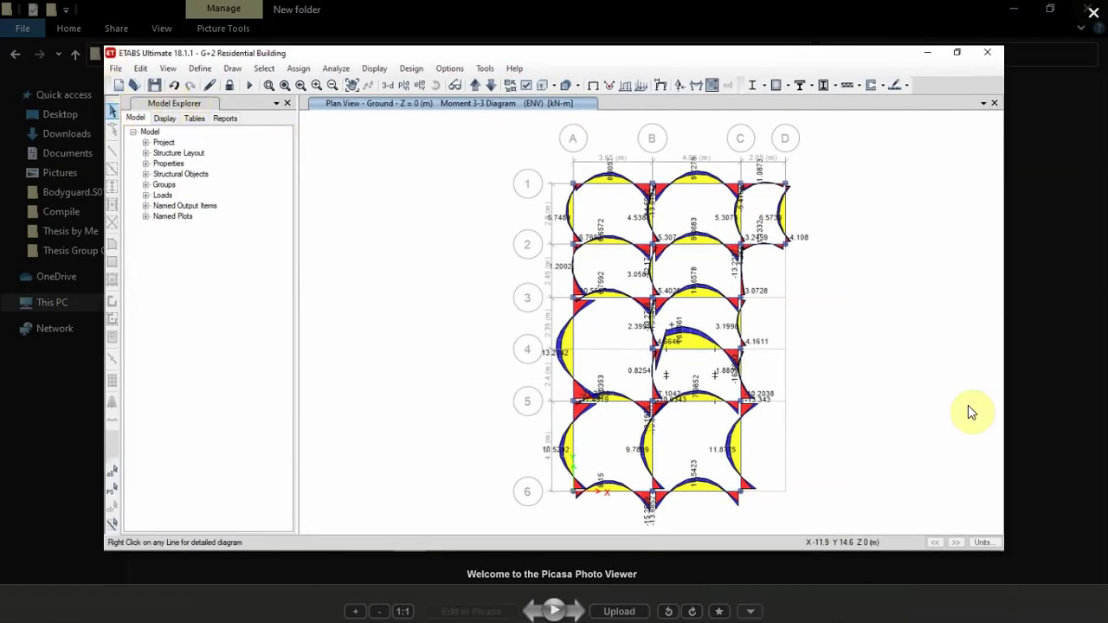
left_click(1094, 13)
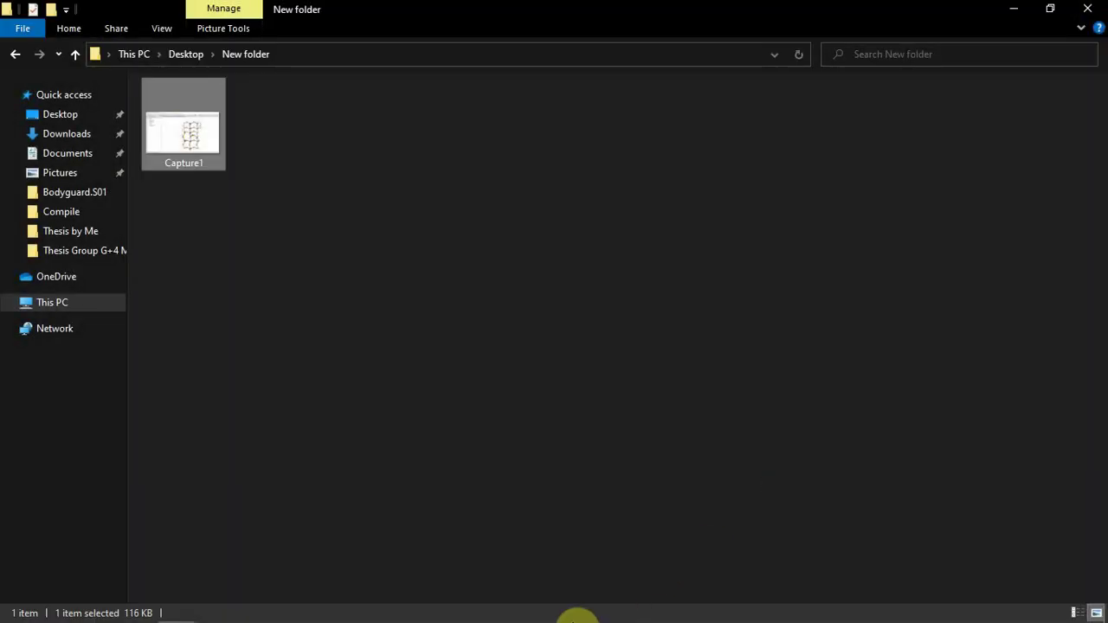
Switch back to ETABS and review the Capture Picture options, from Main Window to Current Window as PDF
left_click(391, 611)
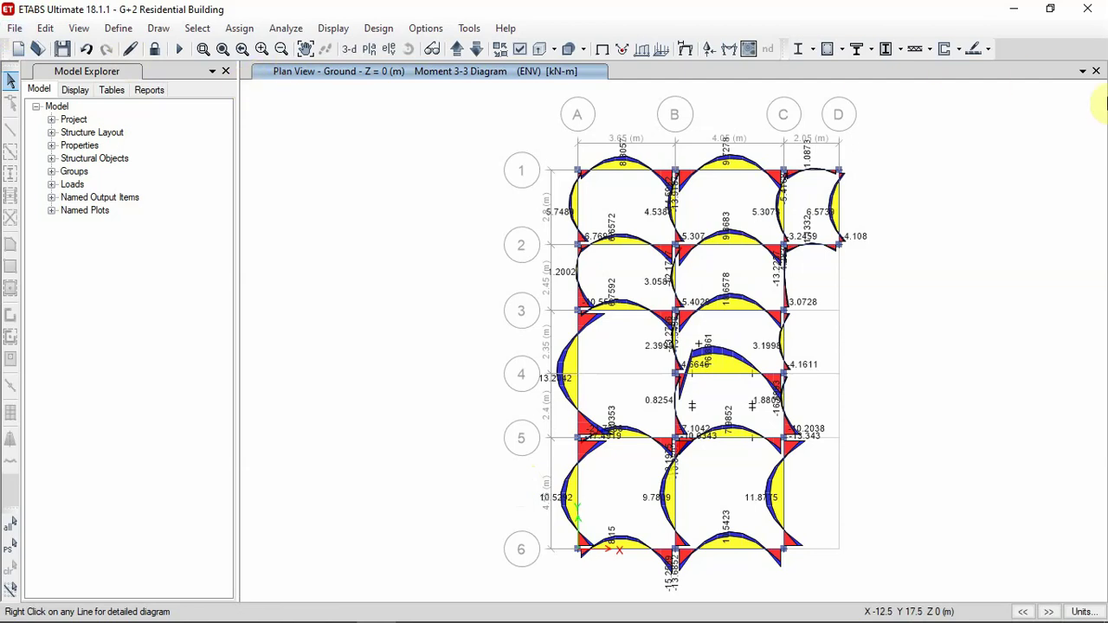
left_click(13, 28)
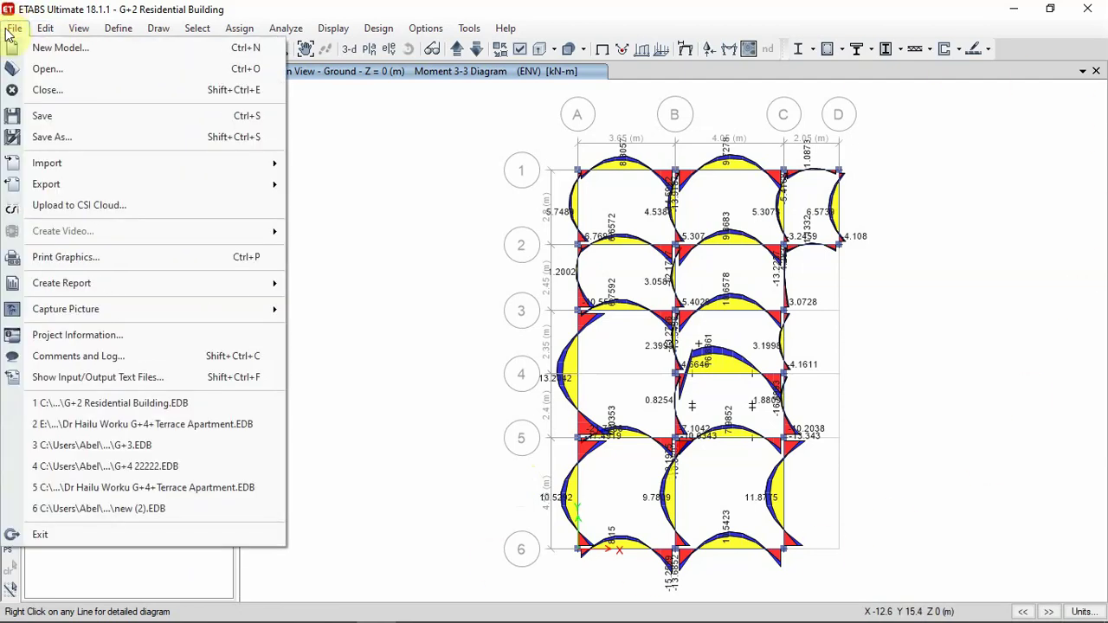
mouse_move(133, 314)
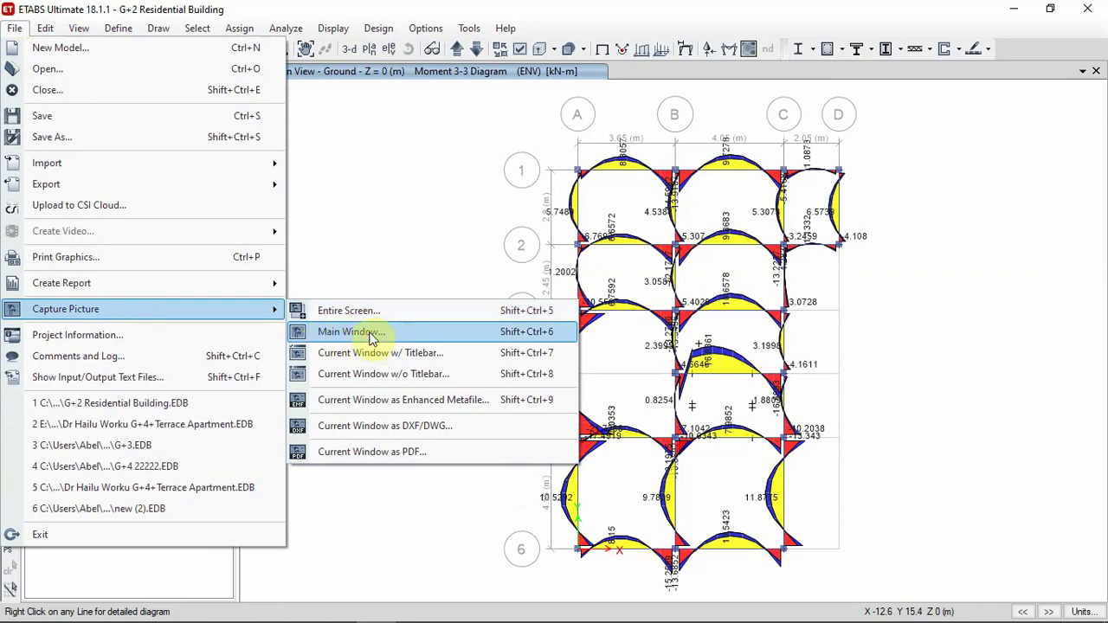
left_click(421, 170)
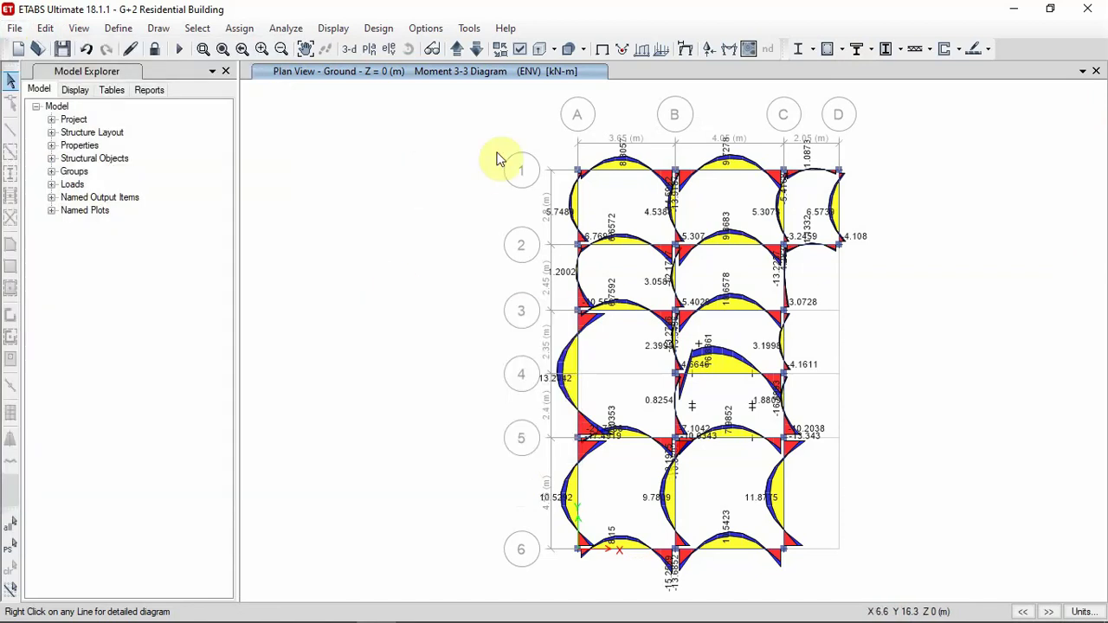
left_click(14, 28)
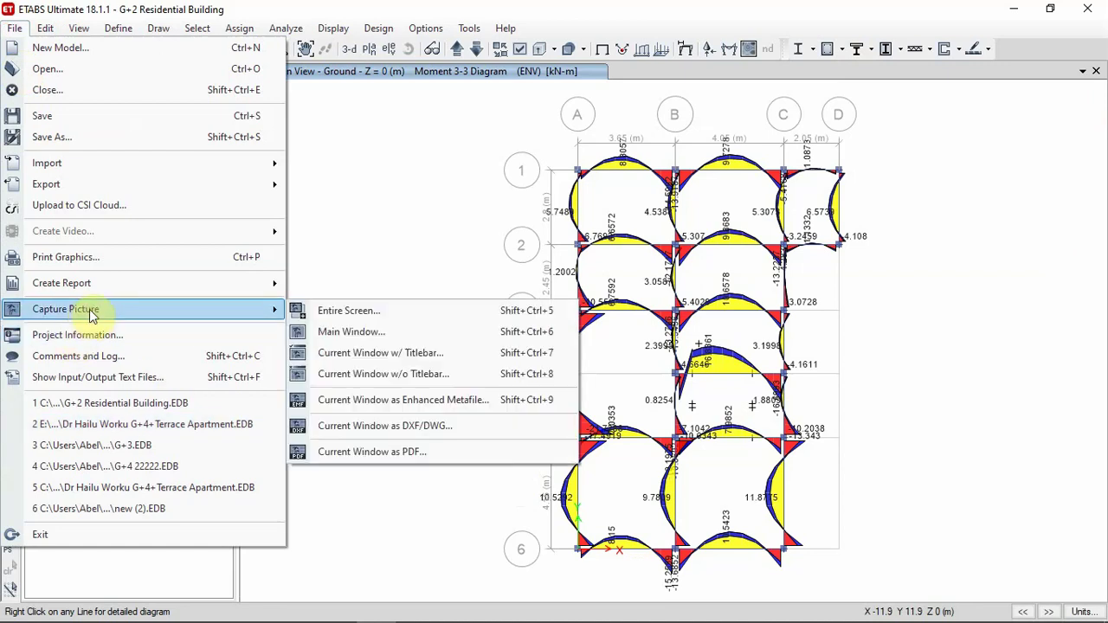
left_click(385, 452)
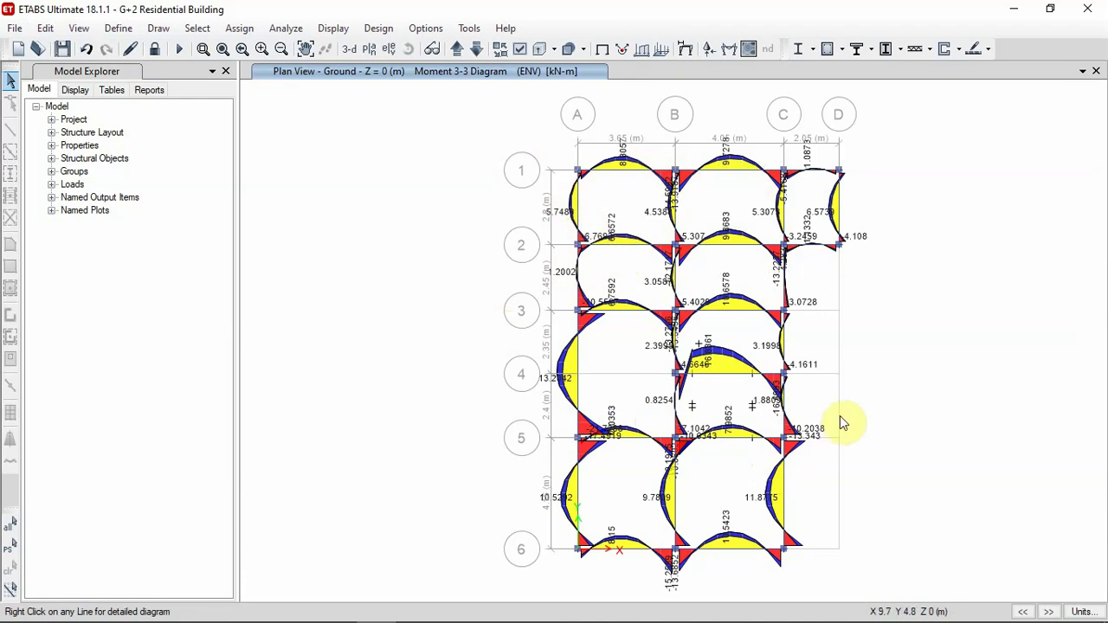
Display the frames' Torsion diagram for the ENV combination on the Ground plan and inspect the beam values near grid C-2
left_click(333, 28)
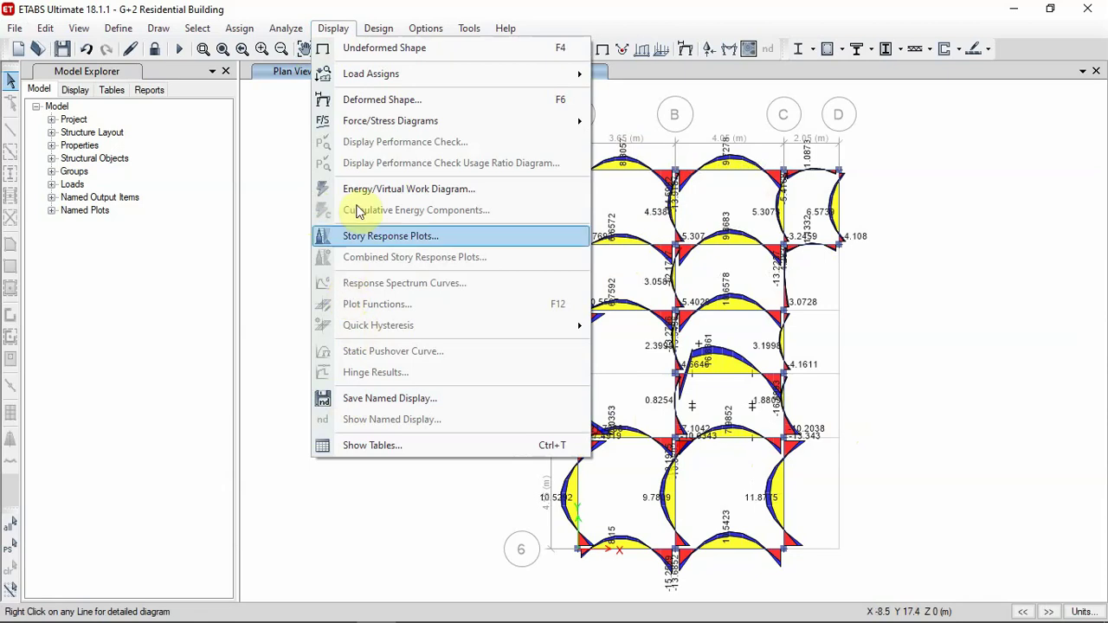
mouse_move(374, 130)
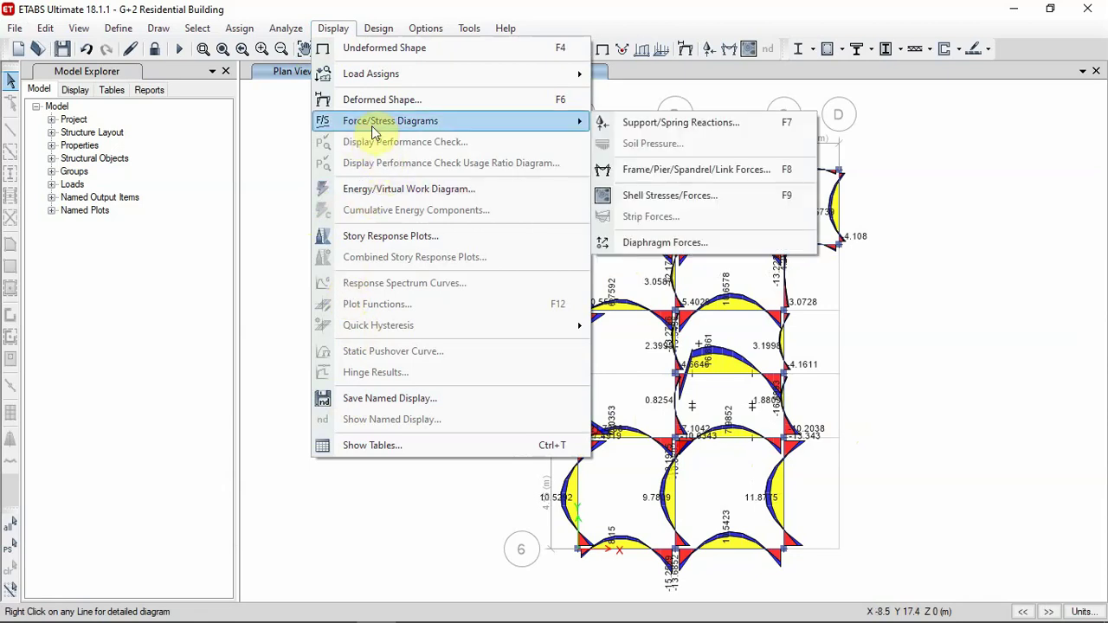
left_click(667, 170)
left_click_drag(251, 89, 383, 83)
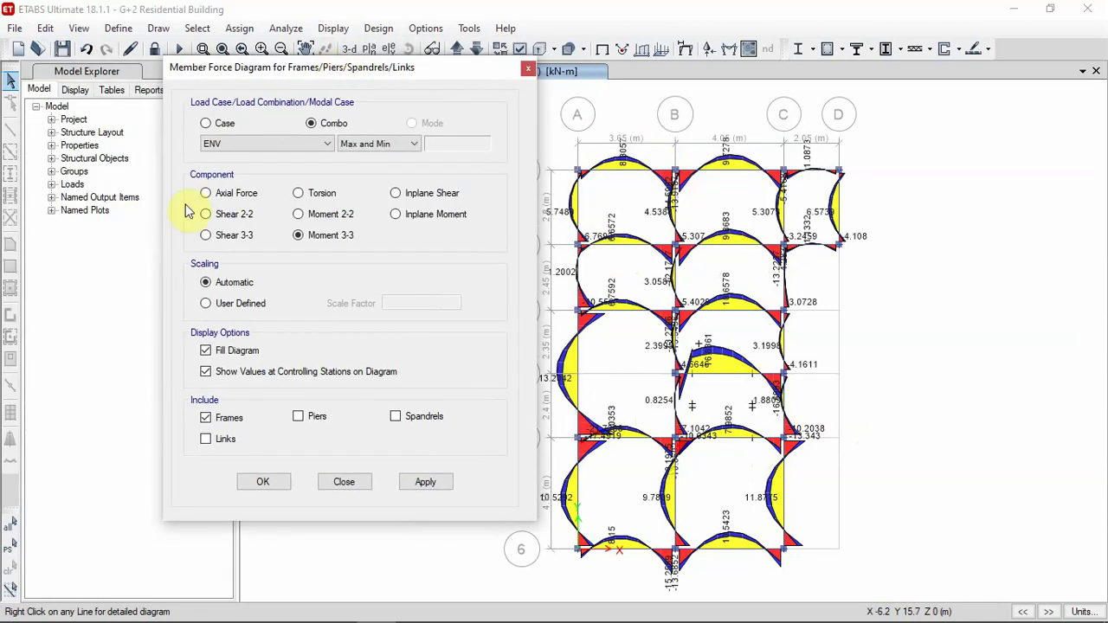
left_click(299, 194)
left_click(416, 481)
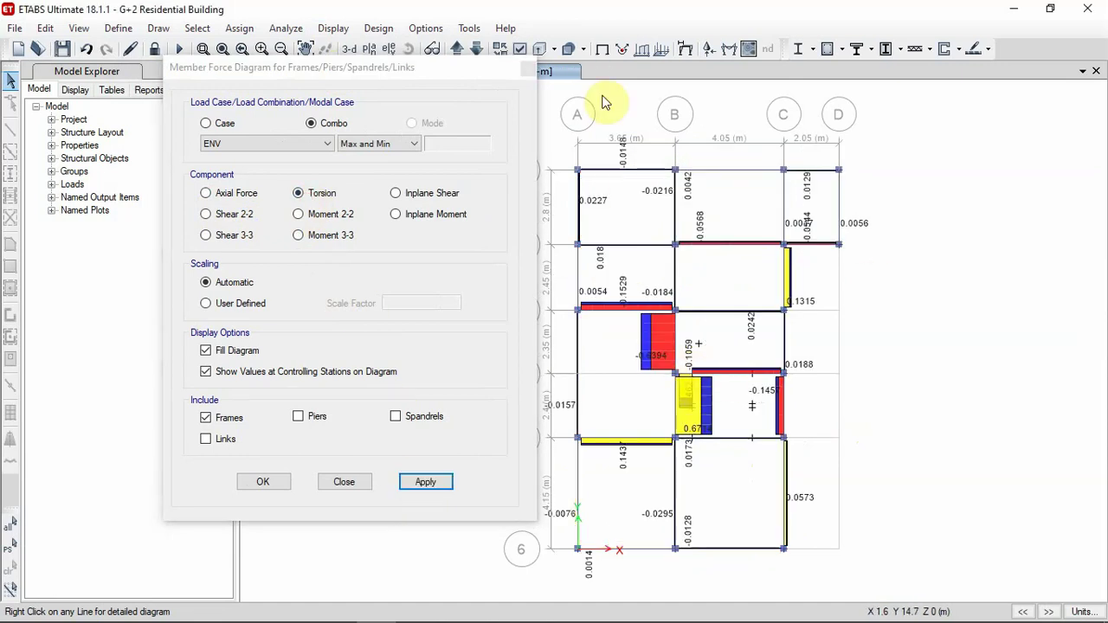
left_click_drag(438, 75, 309, 98)
mouse_move(786, 256)
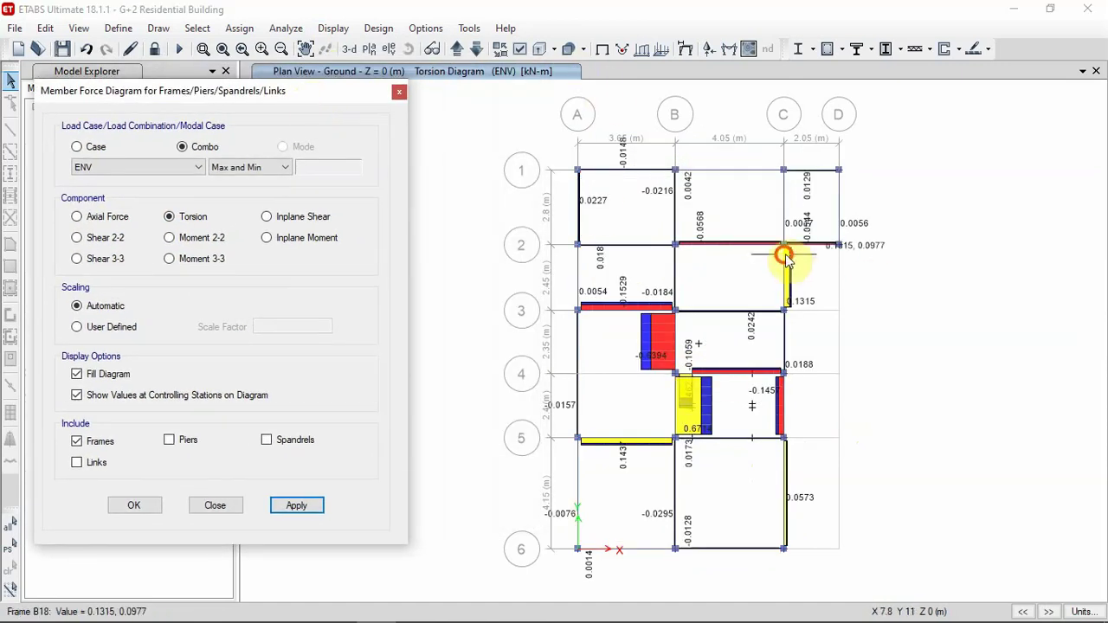
left_click_drag(165, 92, 207, 112)
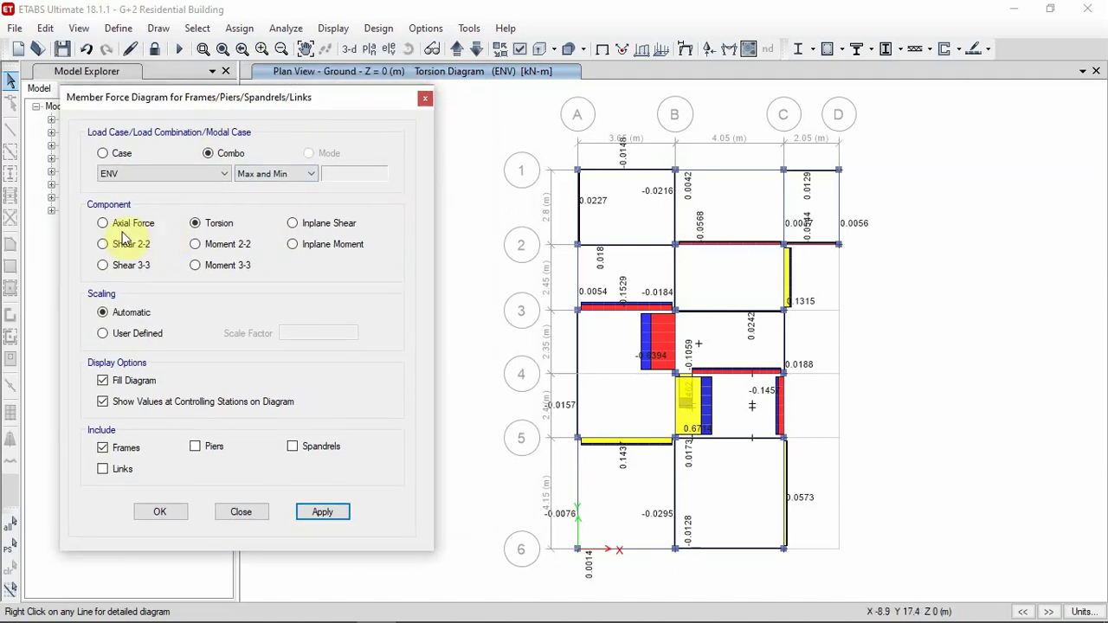
Switch to Elevation View A and display the frames' Axial Force diagram for the ENV combination
left_click(121, 224)
left_click(369, 49)
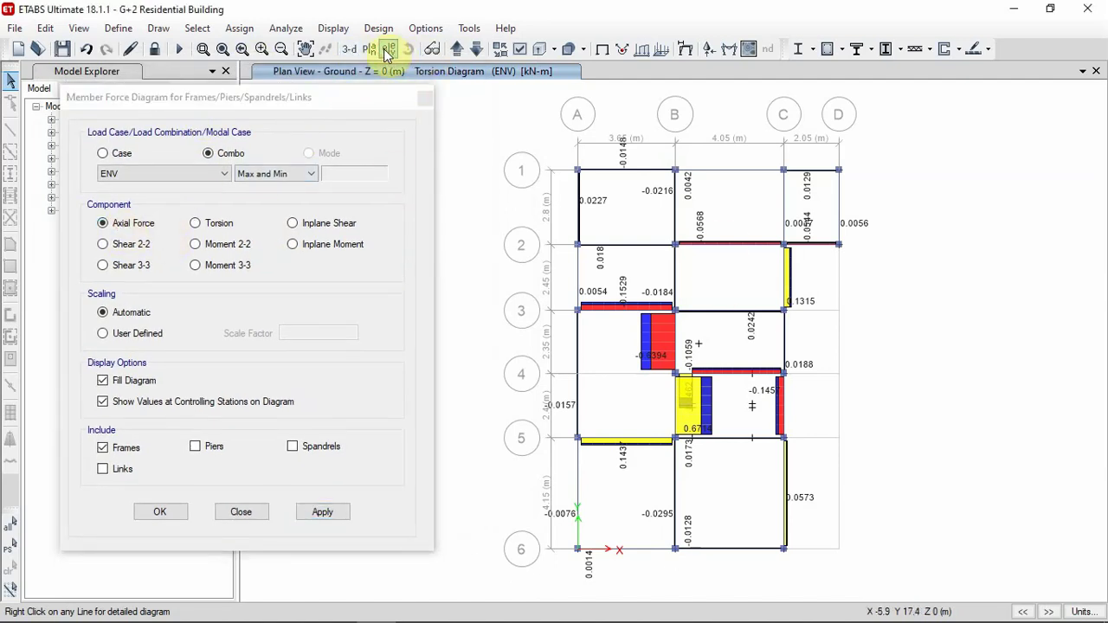
left_click(386, 51)
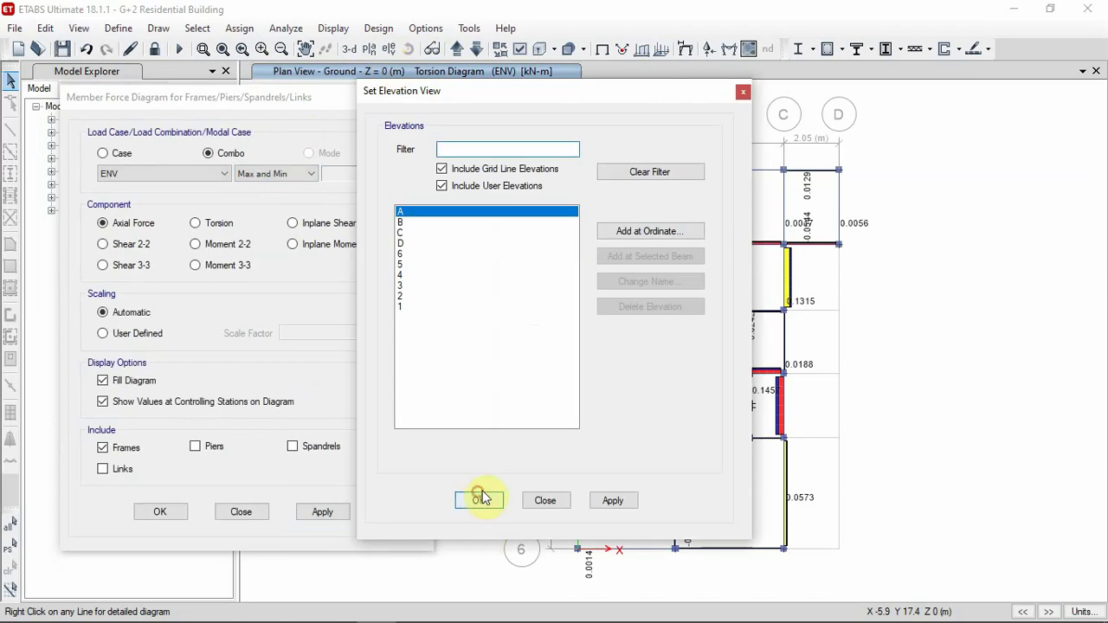
left_click(478, 499)
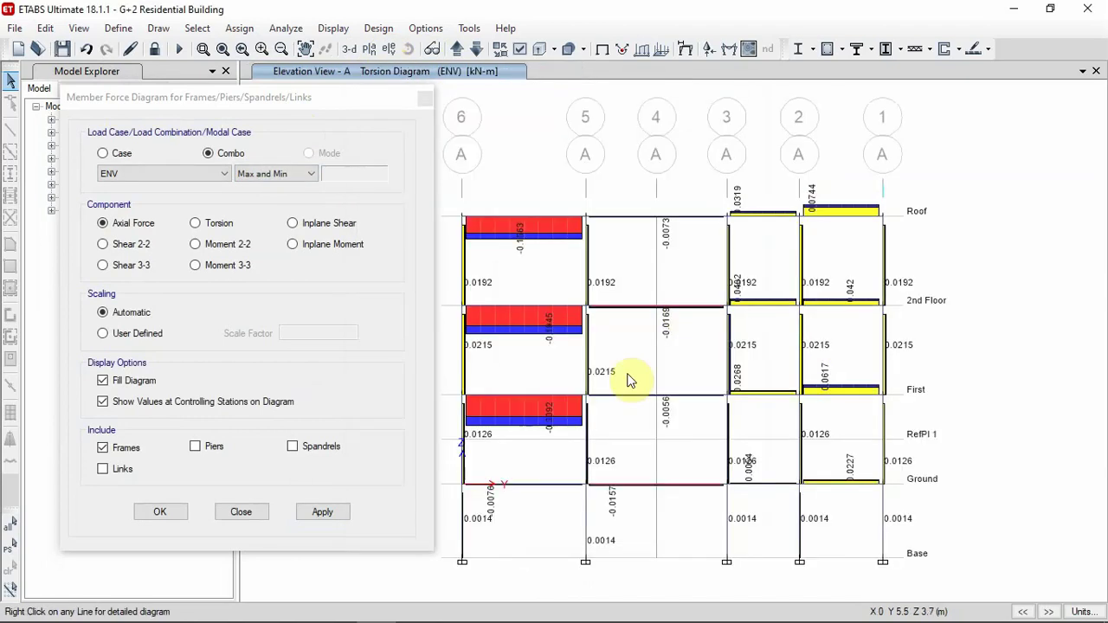
left_click(320, 512)
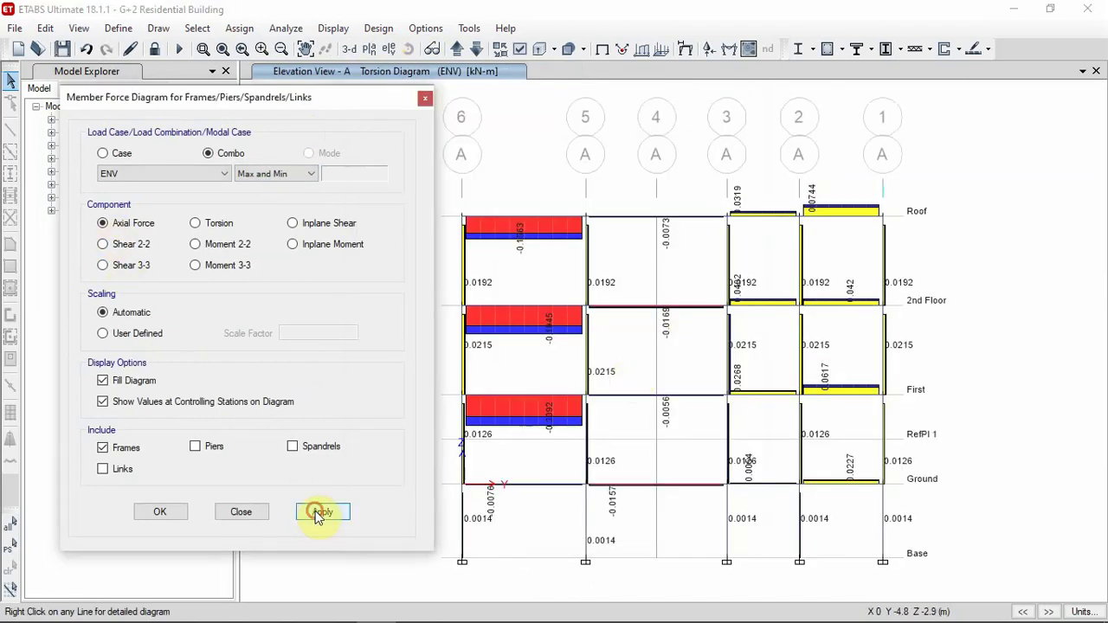
left_click(422, 98)
middle_click_drag(494, 309, 517, 253)
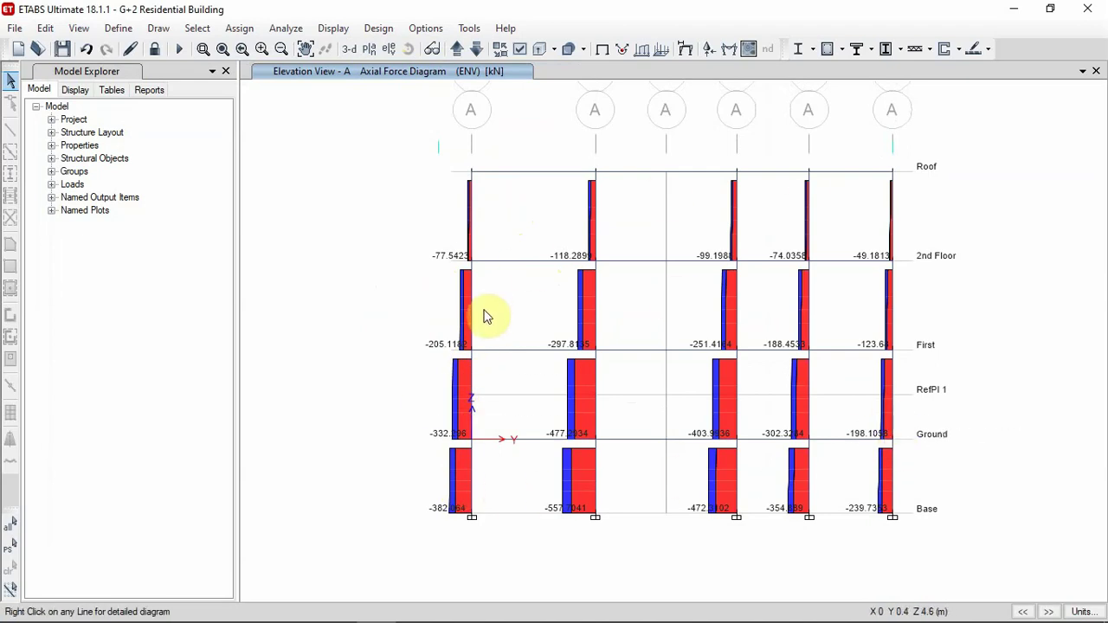
Step through the elevations from A to D to examine the column Axial Force diagrams
left_click(457, 49)
left_click(457, 50)
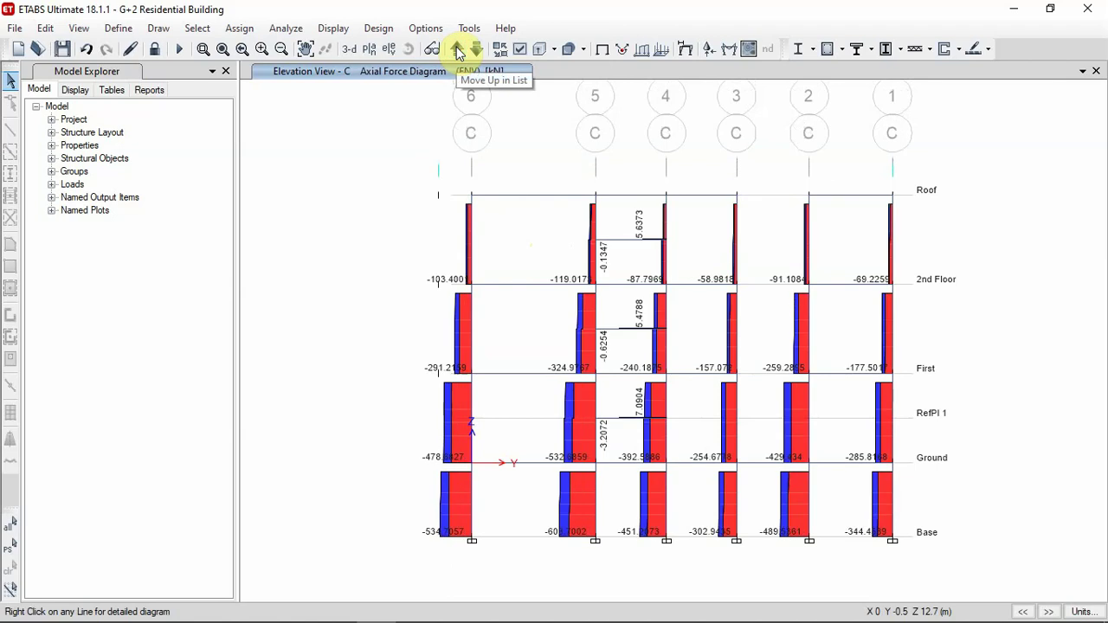
left_click(457, 49)
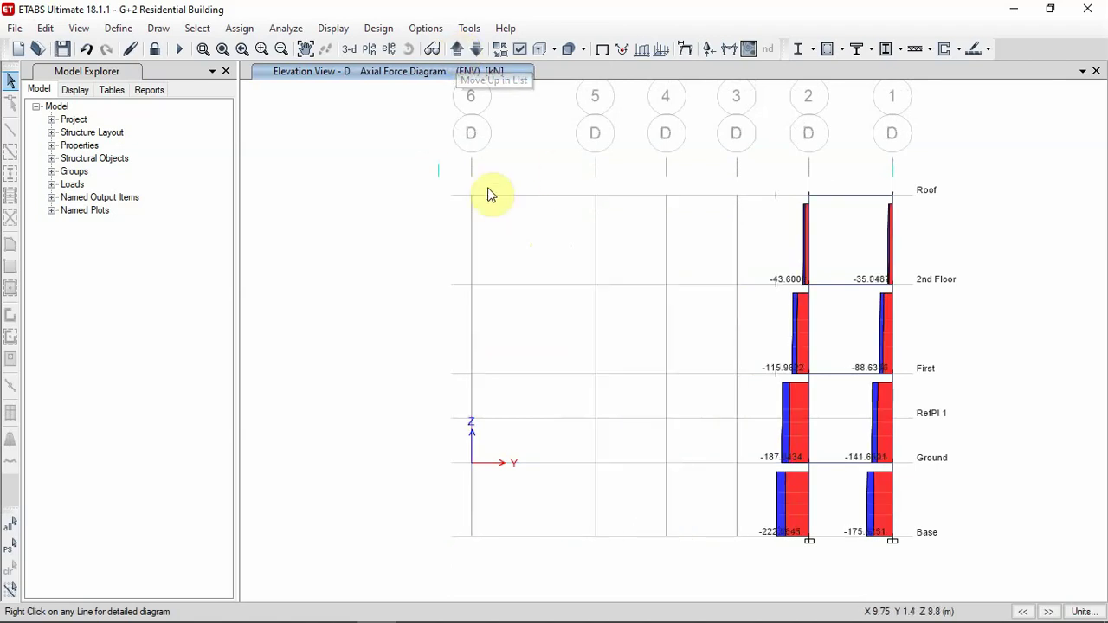
Open the plan view of the First storey with the Axial Force diagram
left_click(368, 49)
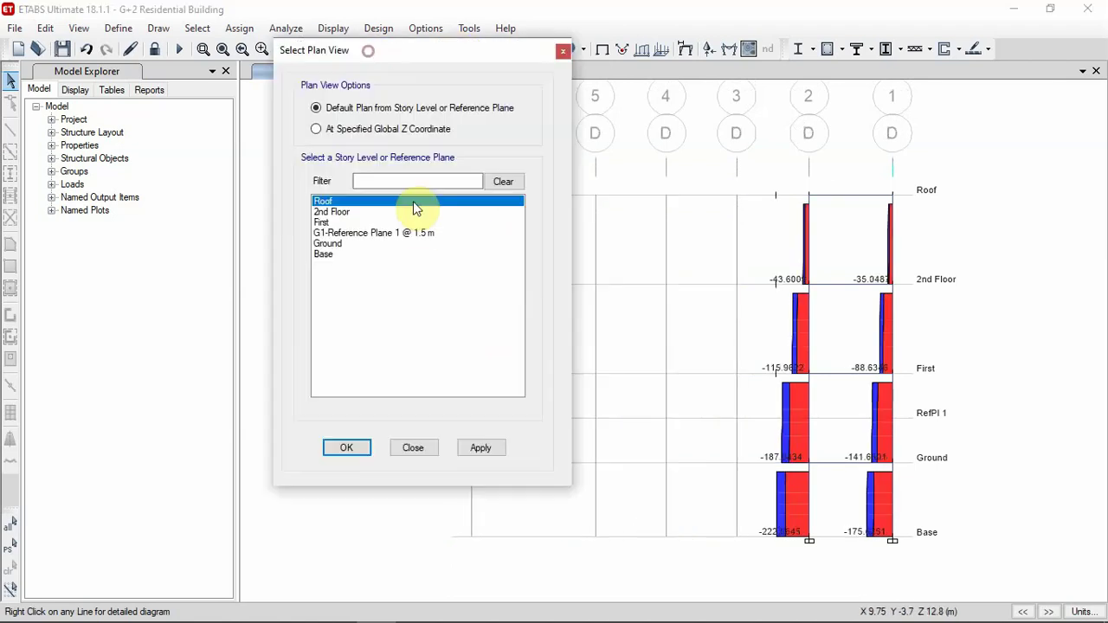
left_click(325, 223)
left_click(345, 449)
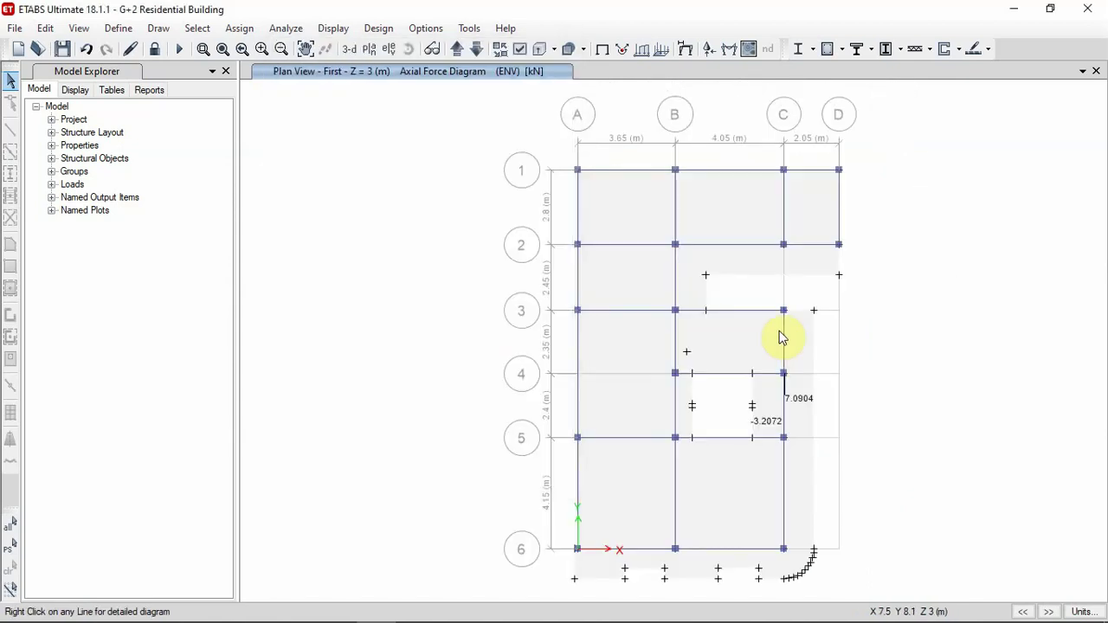
Display the shell Resultant F11 force contours for the ENV combination on the First plan and inspect values beside the stair opening
left_click(322, 31)
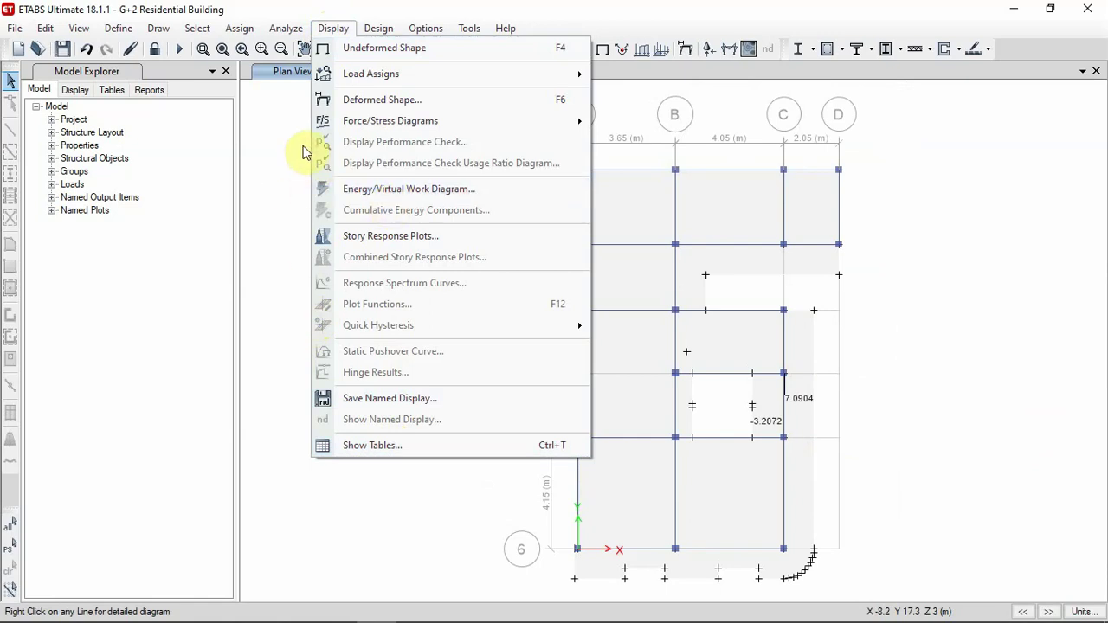
mouse_move(371, 128)
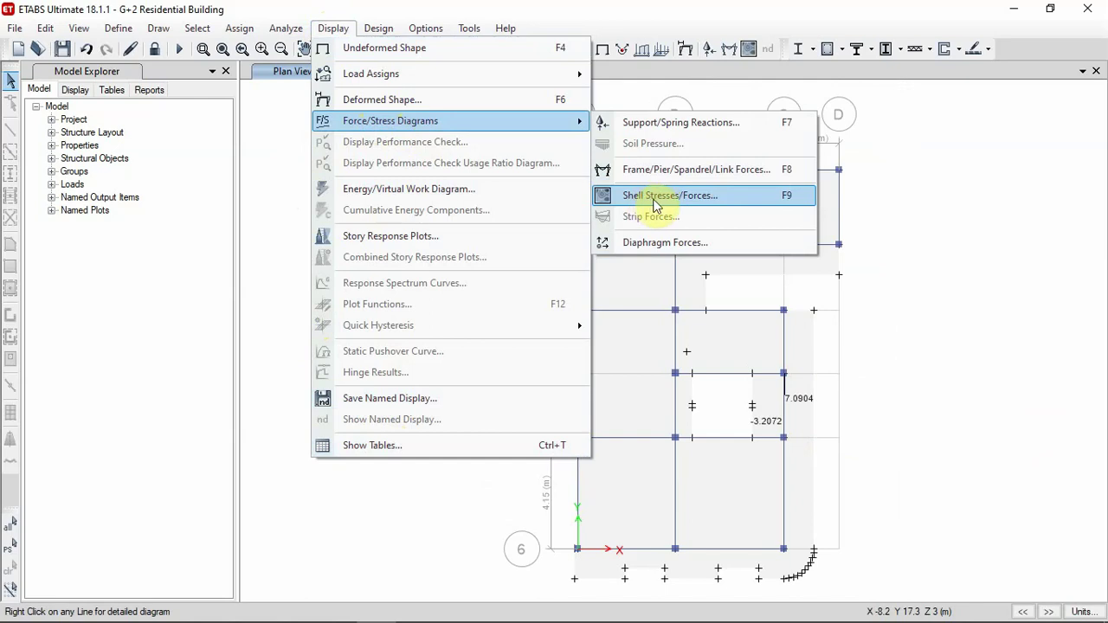
left_click(669, 201)
left_click_drag(460, 48, 245, 7)
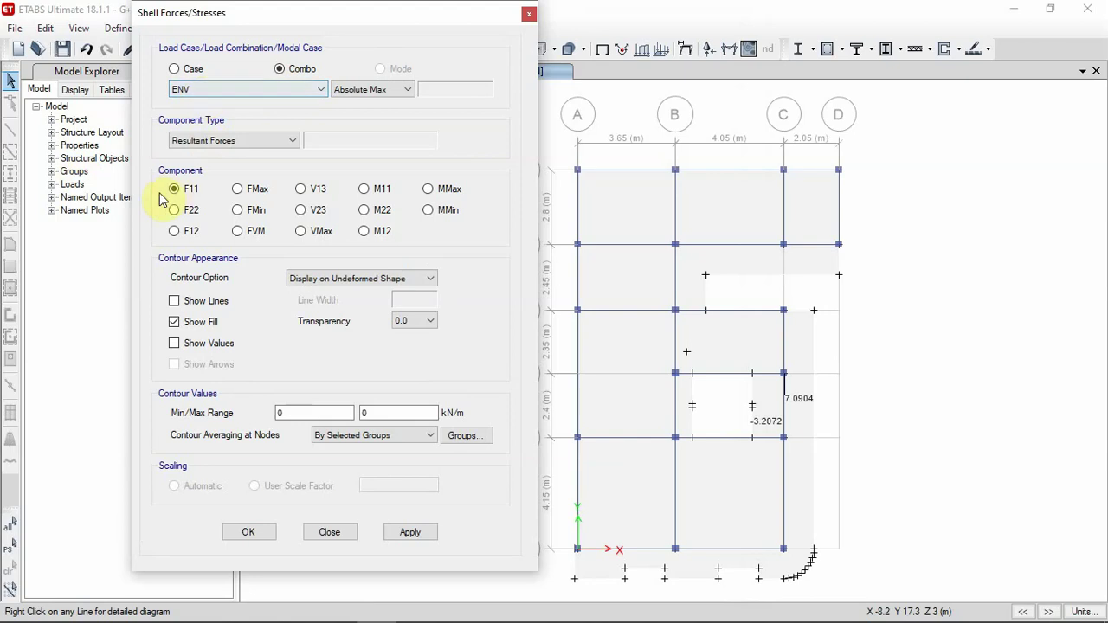
left_click(413, 530)
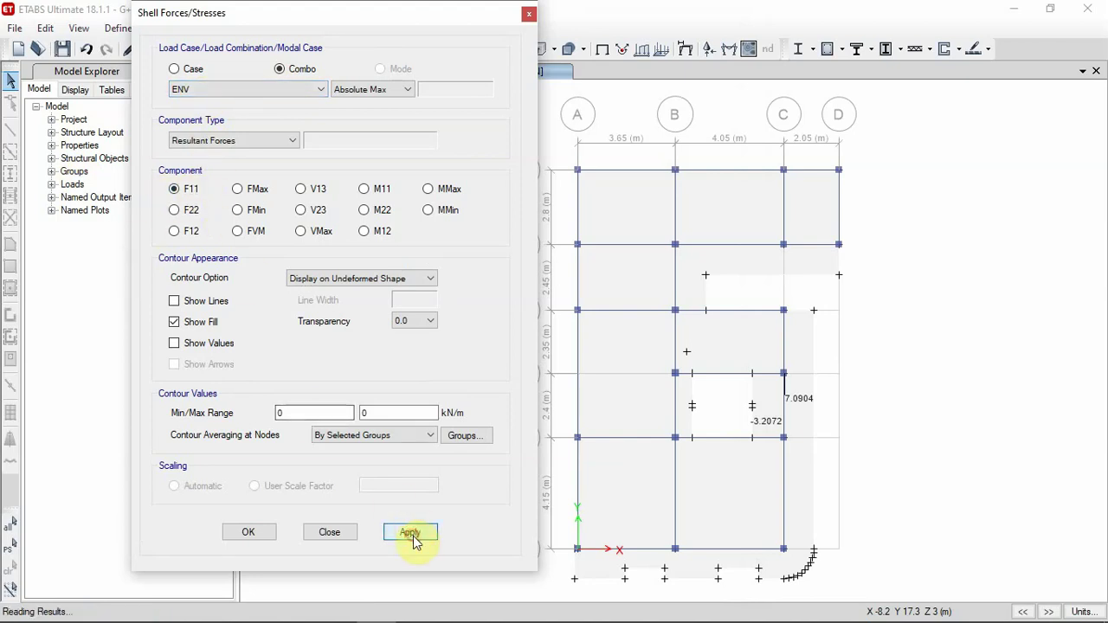
left_click(347, 531)
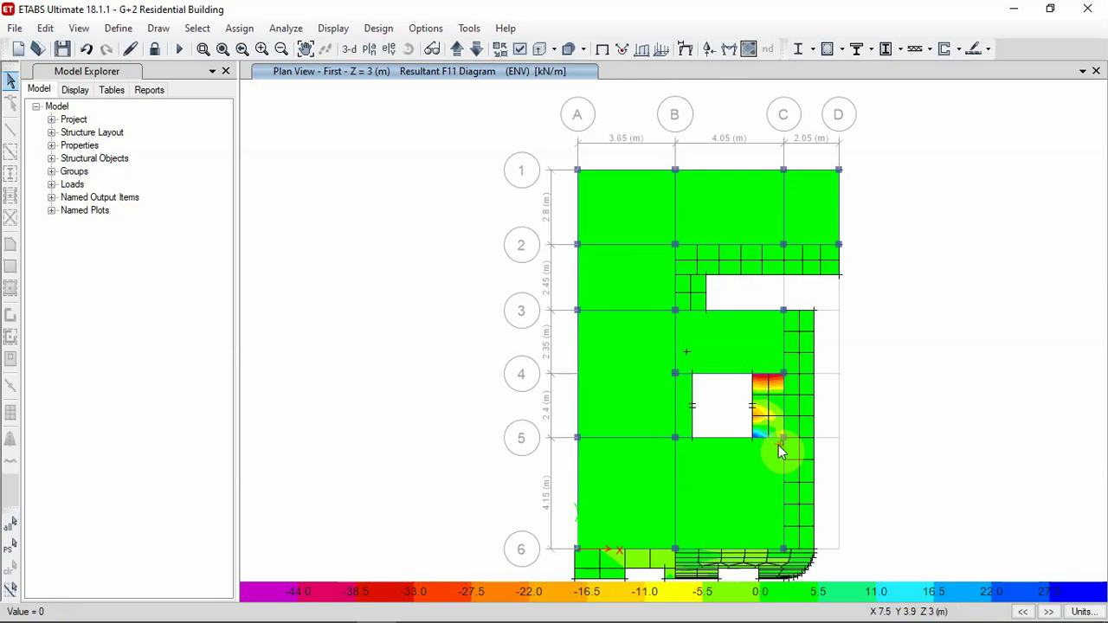
mouse_move(768, 394)
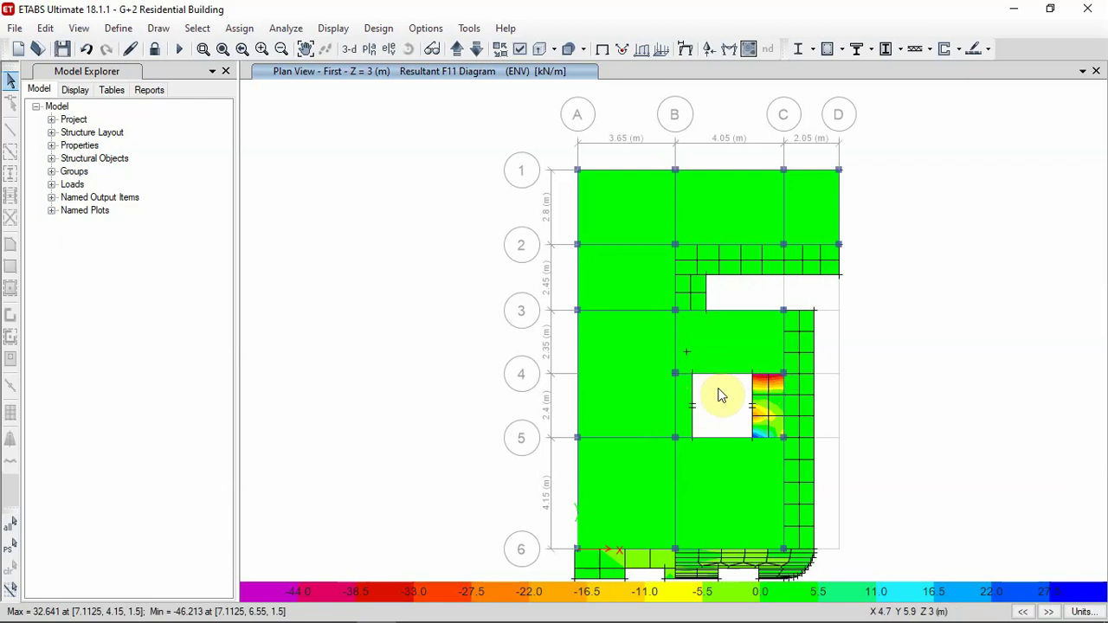
View the F11 contours on the 2nd Floor plan and restore the undeformed shape
left_click(457, 49)
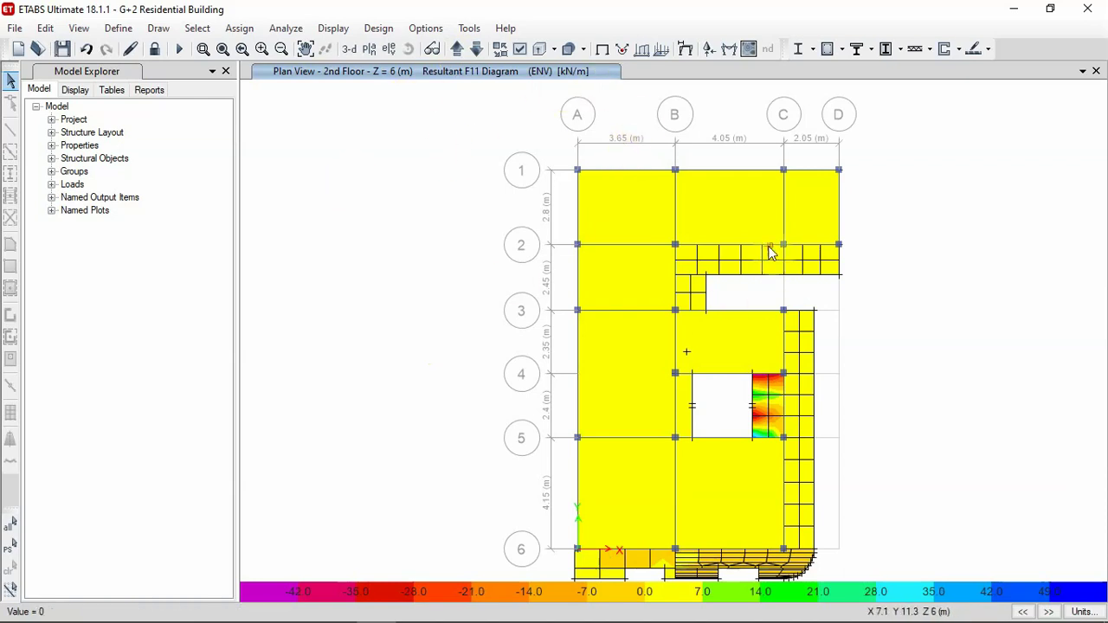
left_click(602, 50)
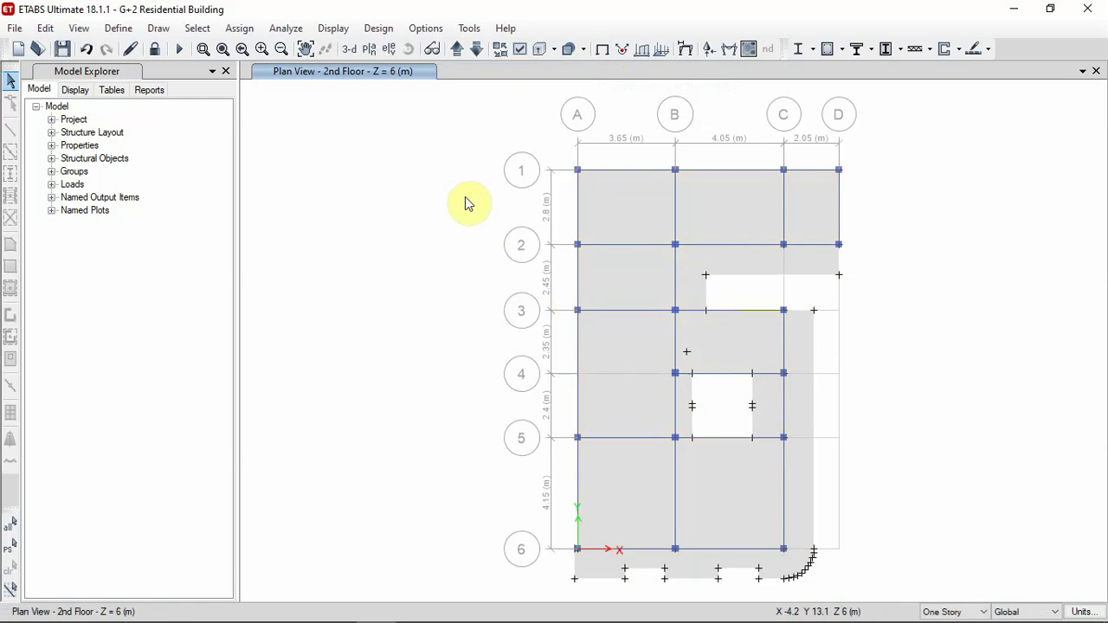
middle_click_drag(547, 324, 538, 325)
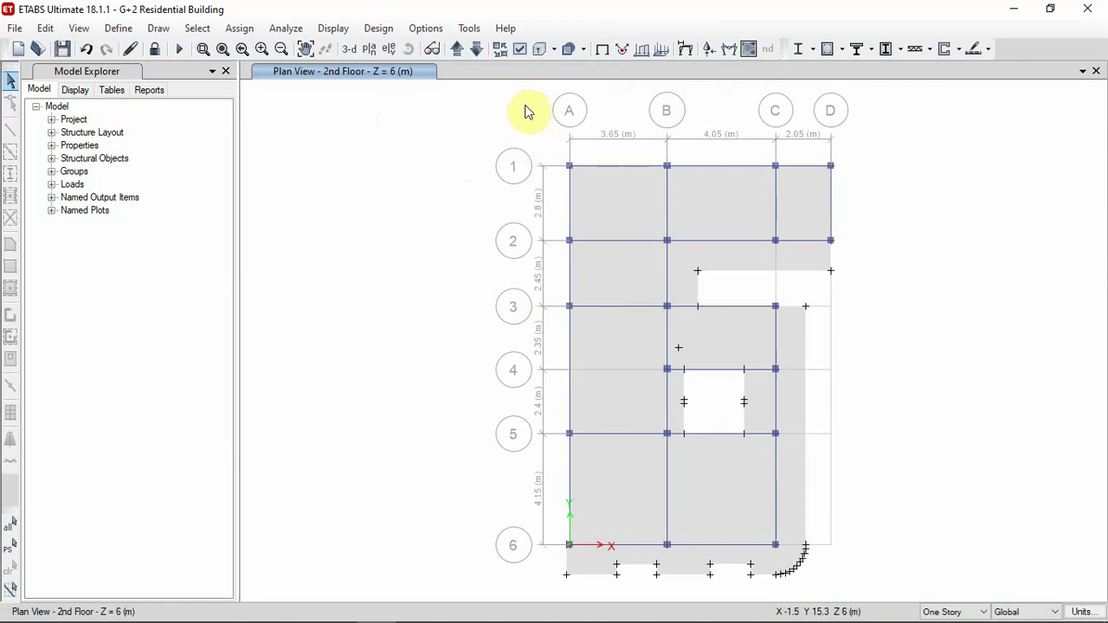
Display the Element Forces - Beams table from the frame output of the analysis results
left_click(333, 28)
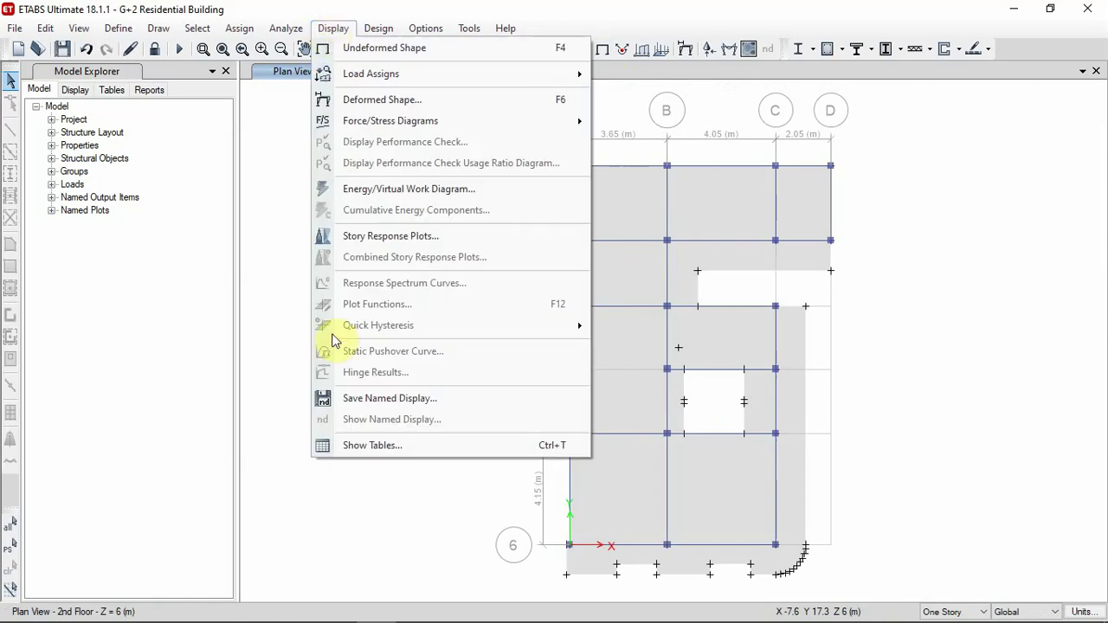
left_click(383, 444)
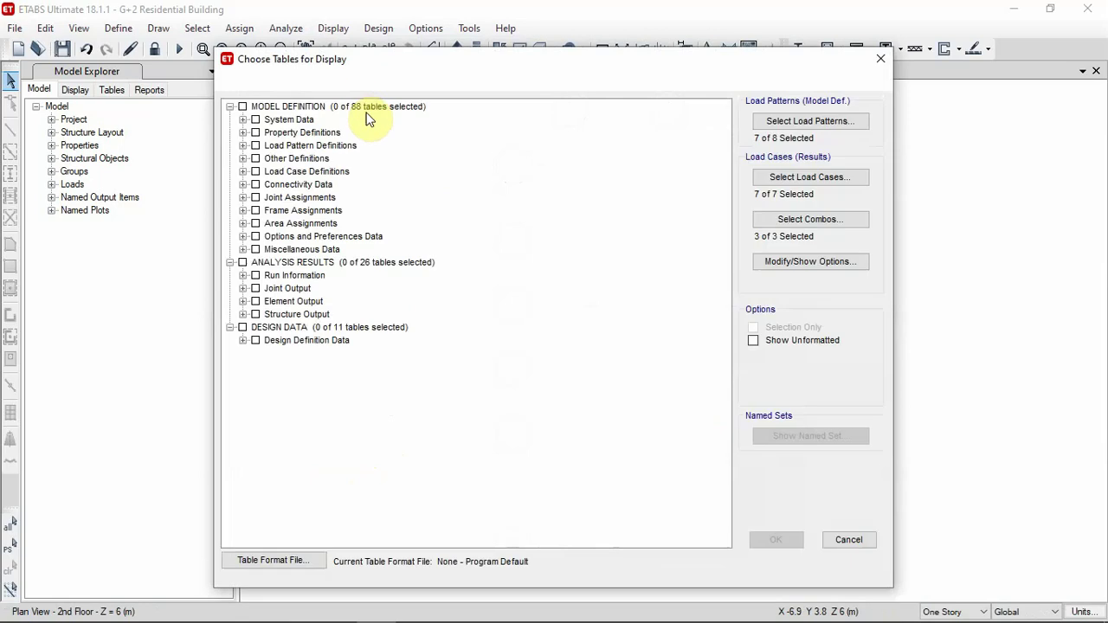
left_click_drag(294, 67, 179, 63)
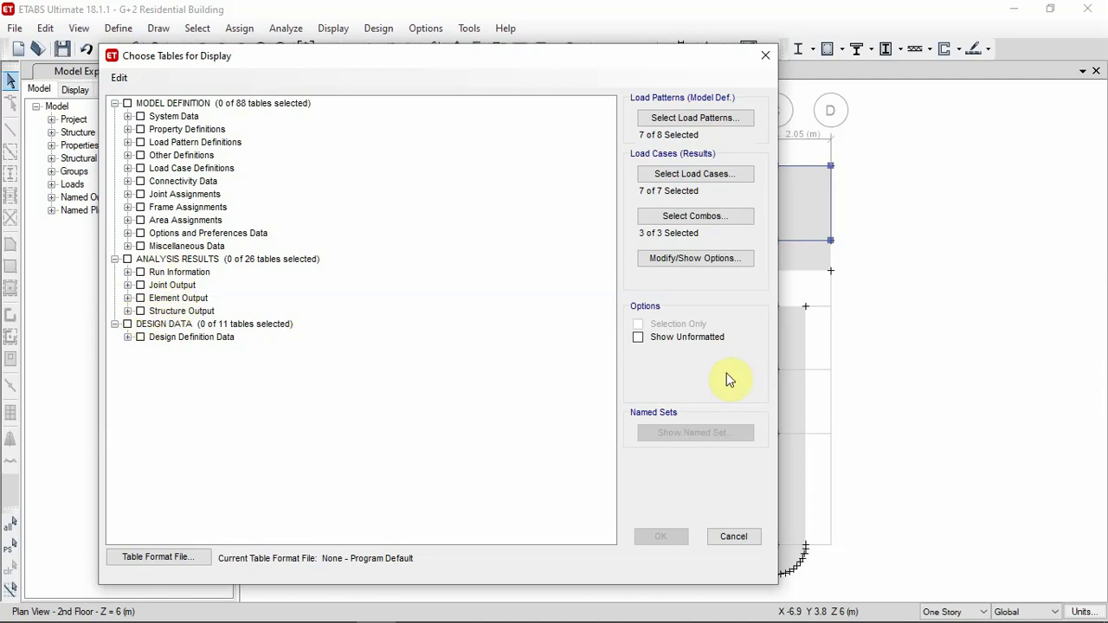
left_click(128, 298)
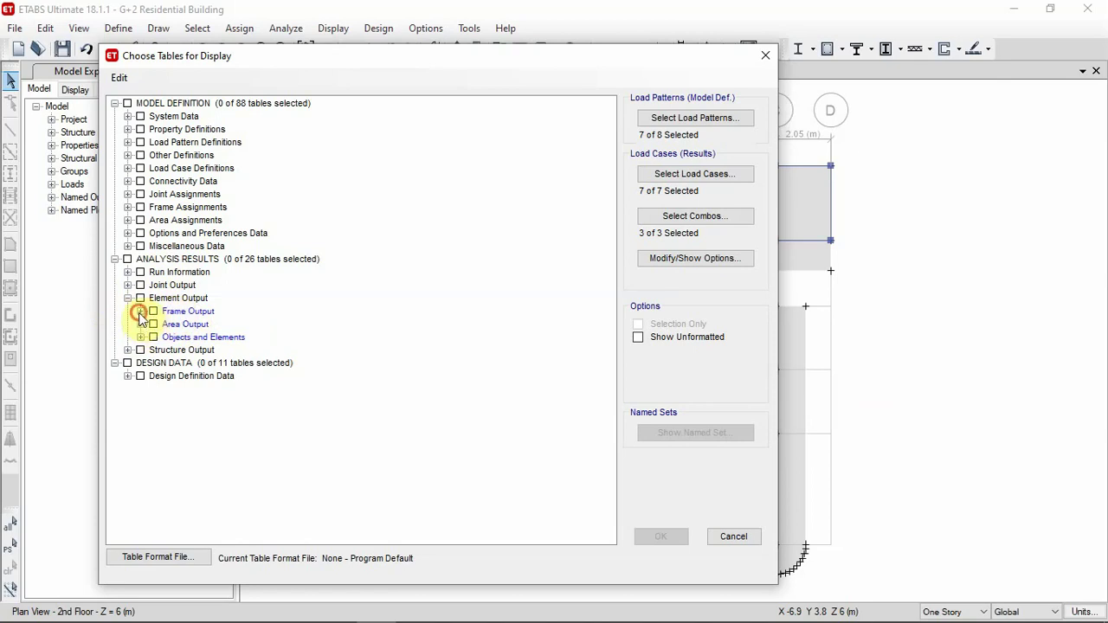
left_click(141, 312)
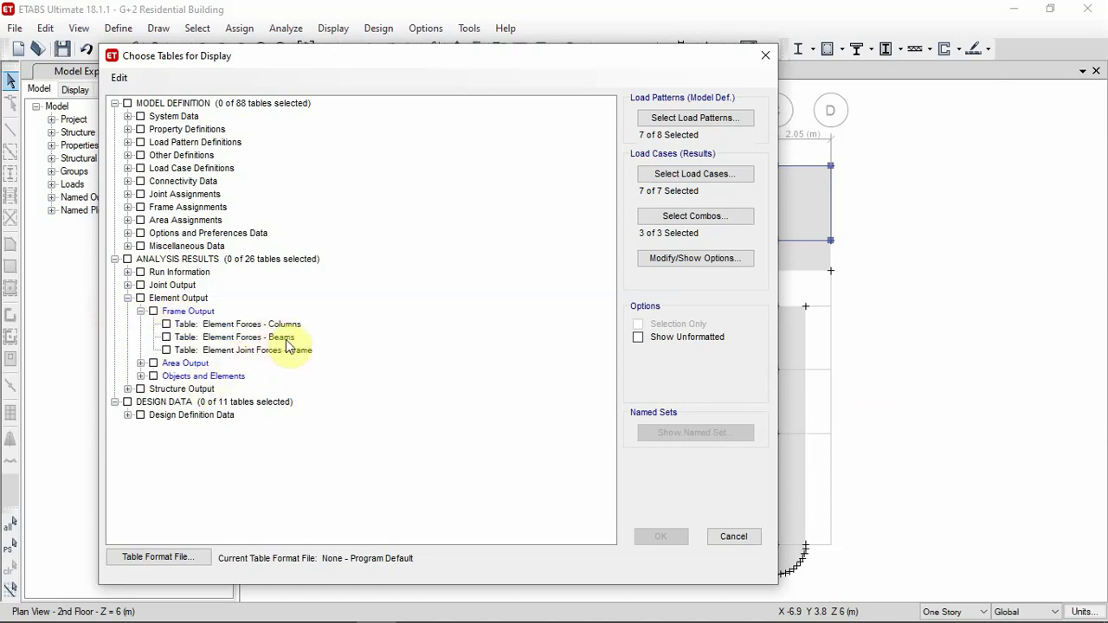
left_click(167, 338)
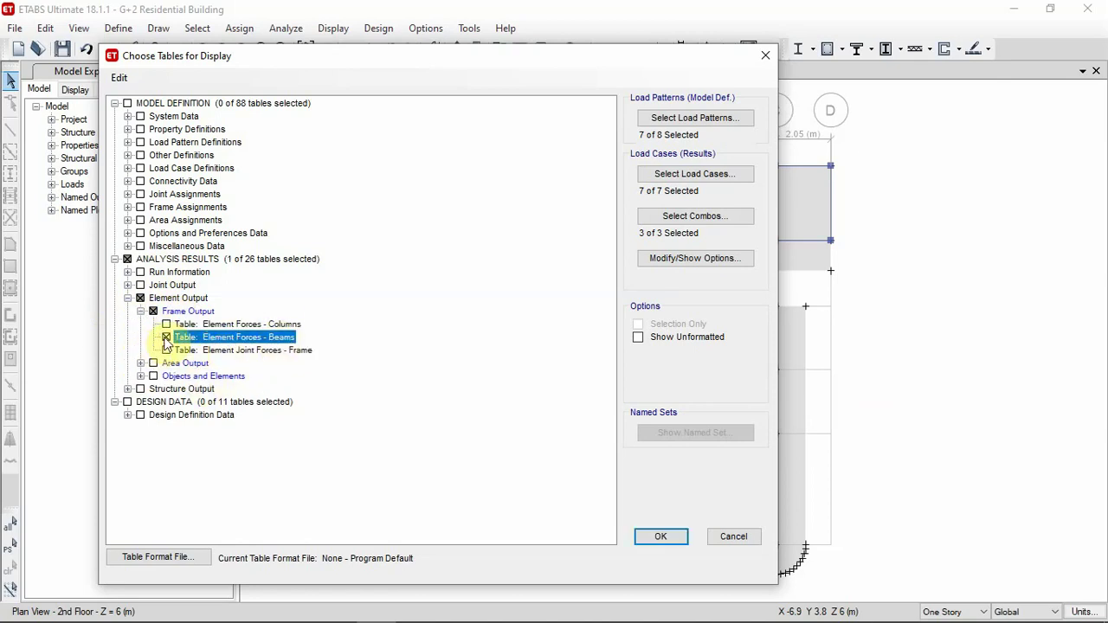
left_click(660, 536)
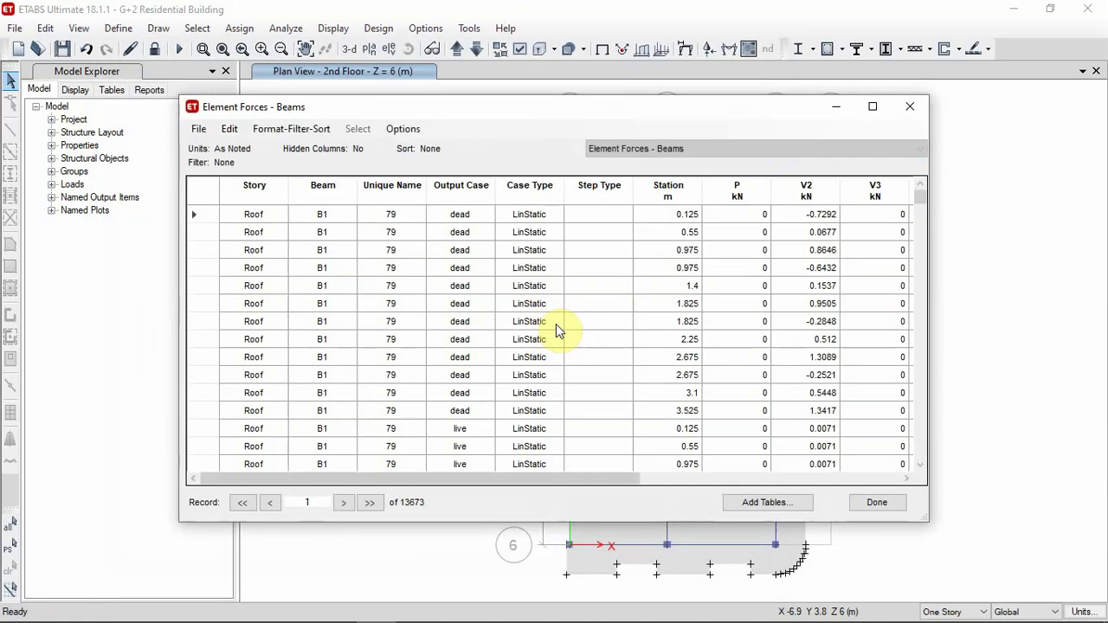
Filter the beam forces table by Output Case so that it shows only the ENV combination
left_click_drag(460, 481, 634, 500)
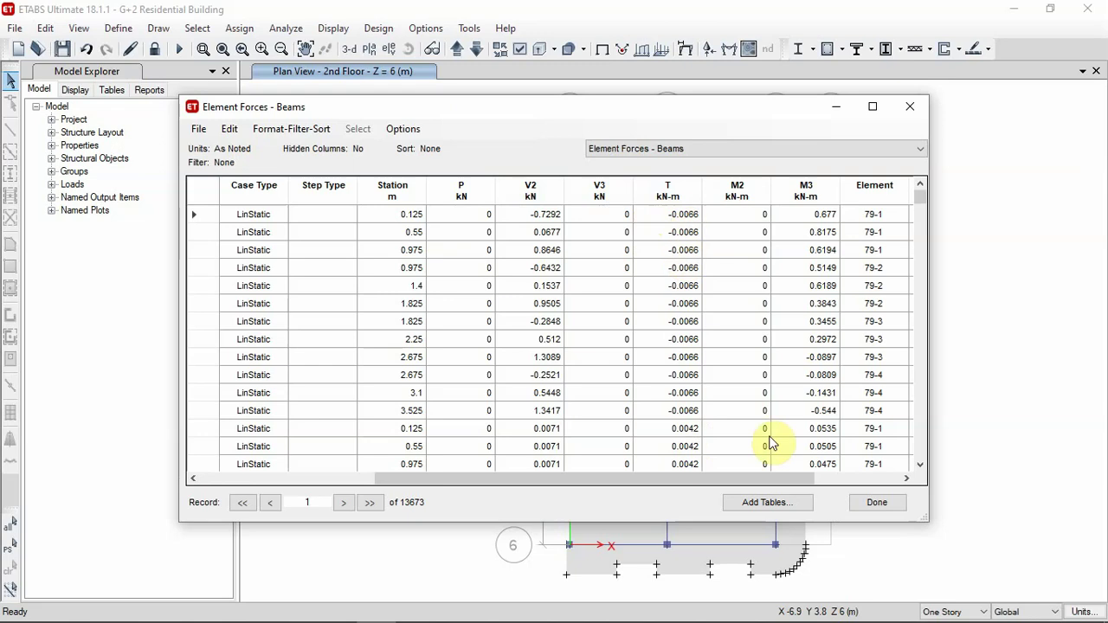
left_click(854, 477)
left_click_drag(791, 477, 394, 501)
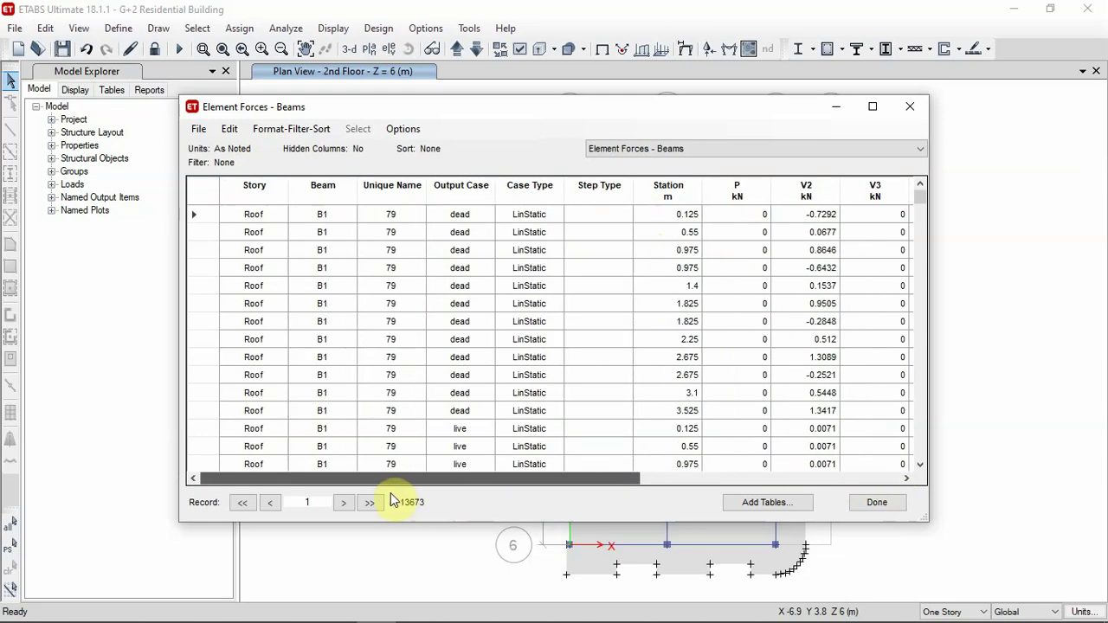
left_click(463, 189)
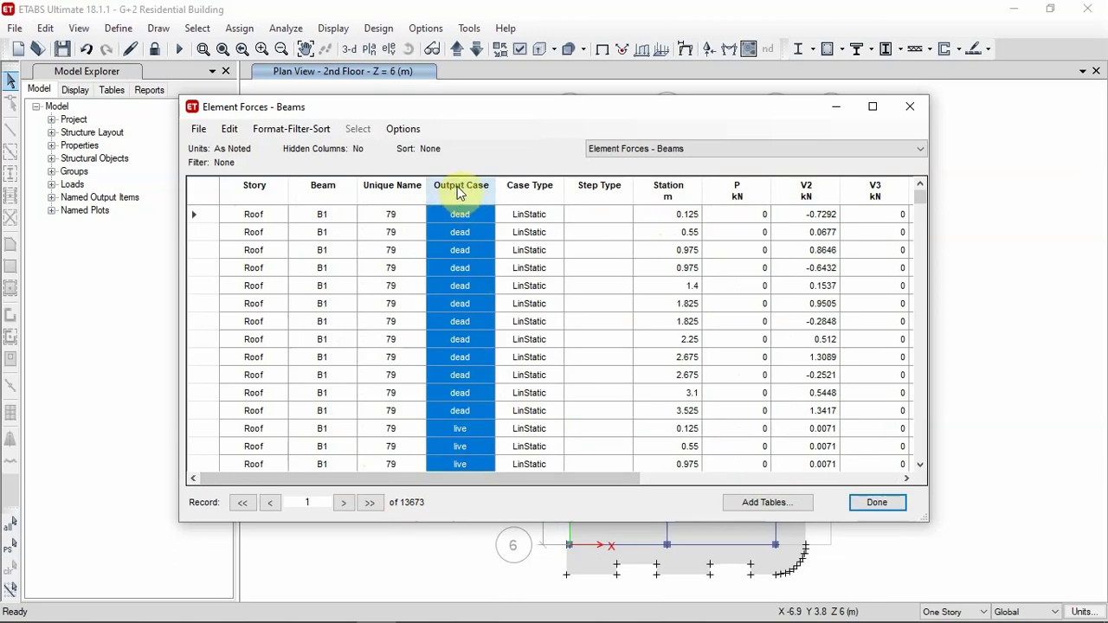
right_click(455, 188)
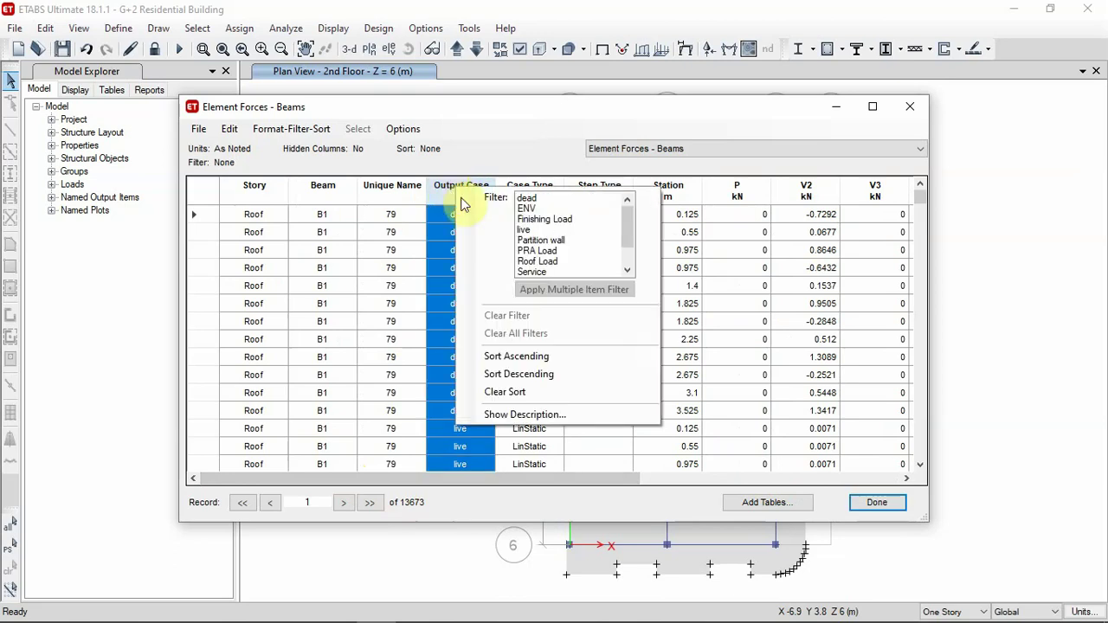
left_click(526, 209)
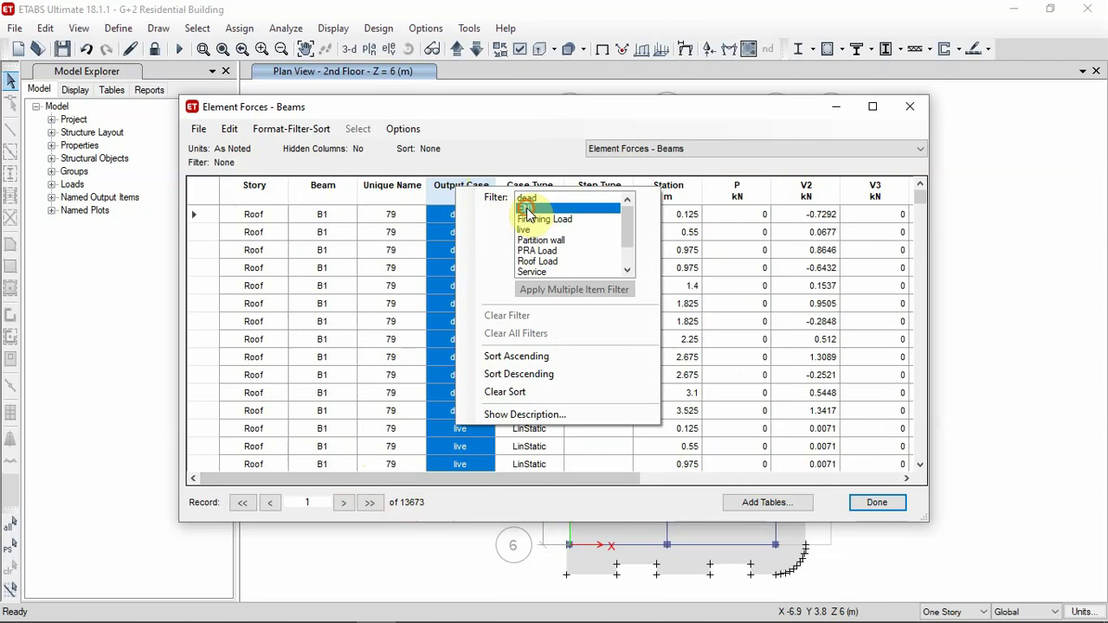
left_click(430, 228)
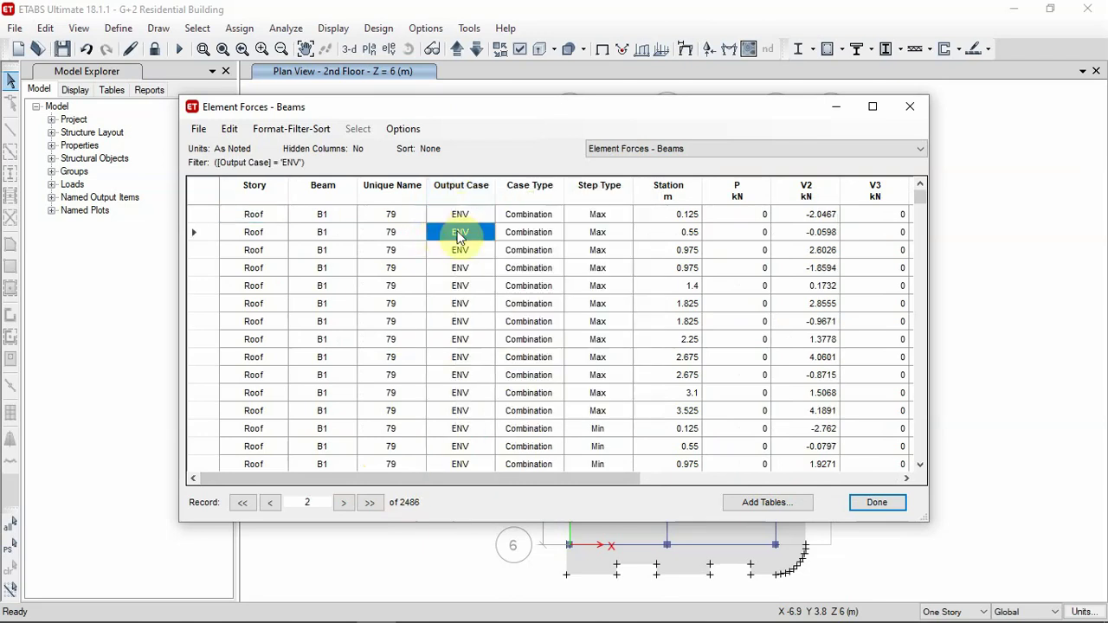
scroll(683, 292, "down", 6)
scroll(753, 302, "up", 6)
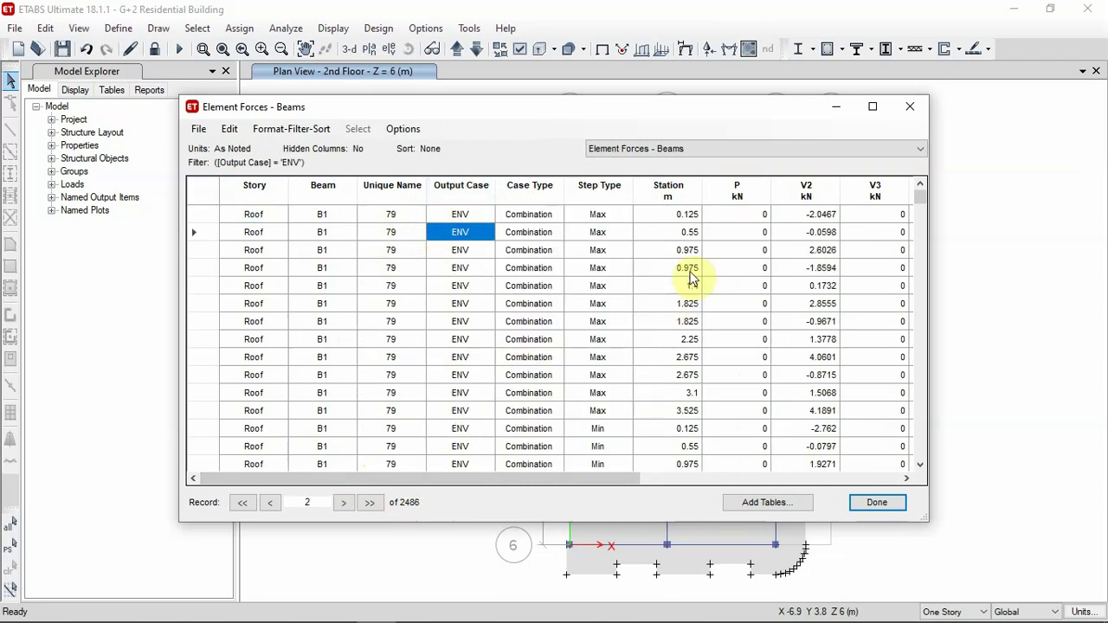
scroll(866, 298, "down", 10)
scroll(868, 294, "up", 5)
scroll(334, 235, "up", 6)
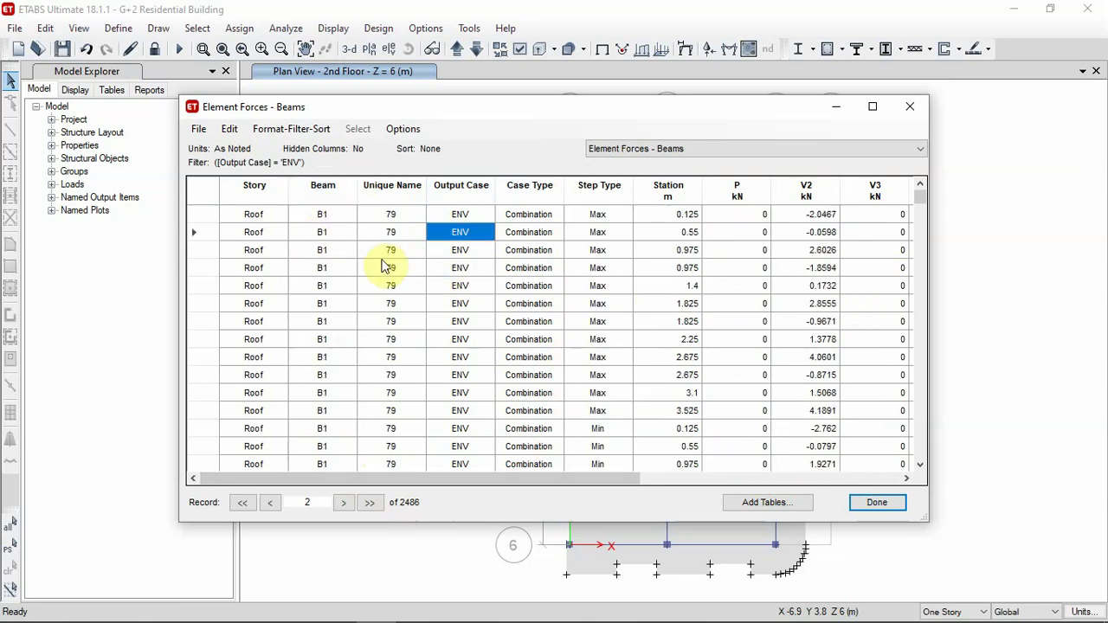
In the beam forces table format, hide the Unique Name, Case Type, Step Type, Station and P fields
left_click(289, 129)
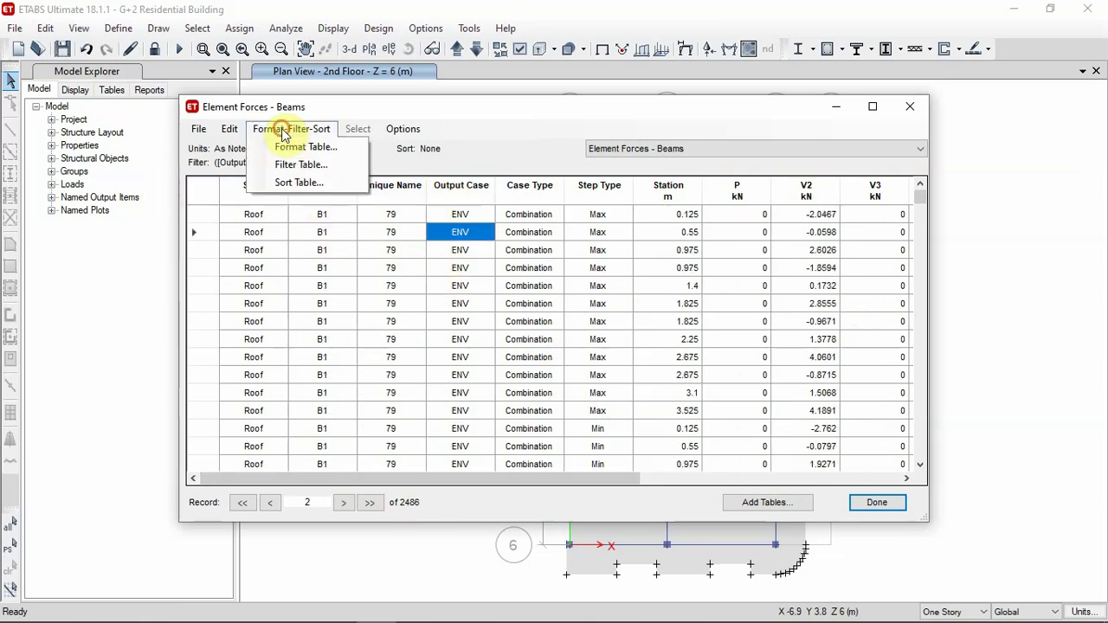
left_click(298, 149)
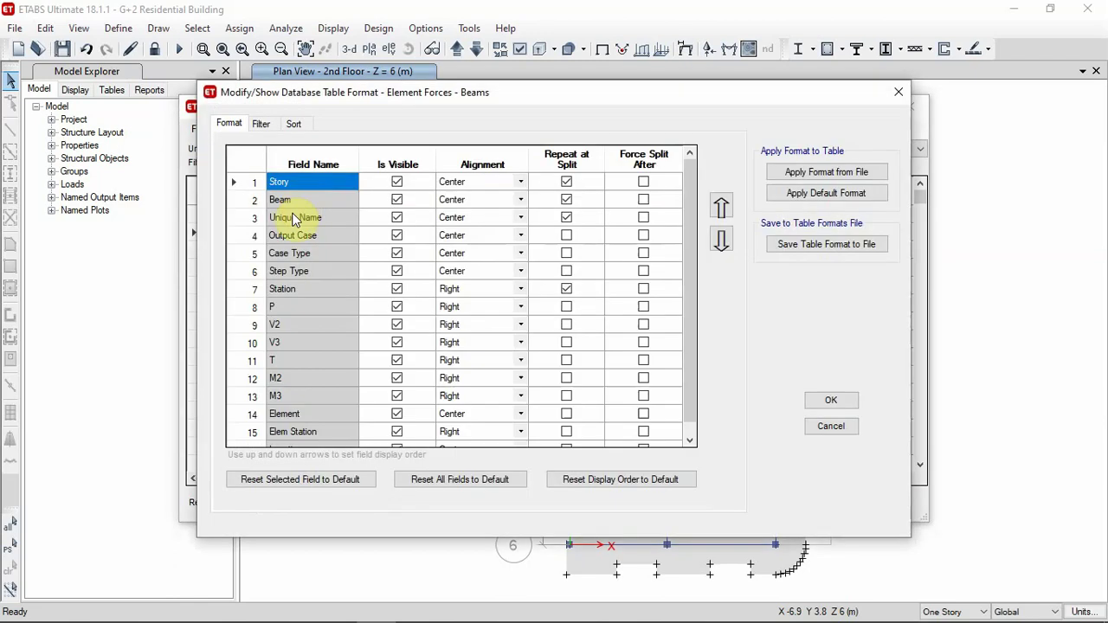
left_click_drag(280, 103, 475, 98)
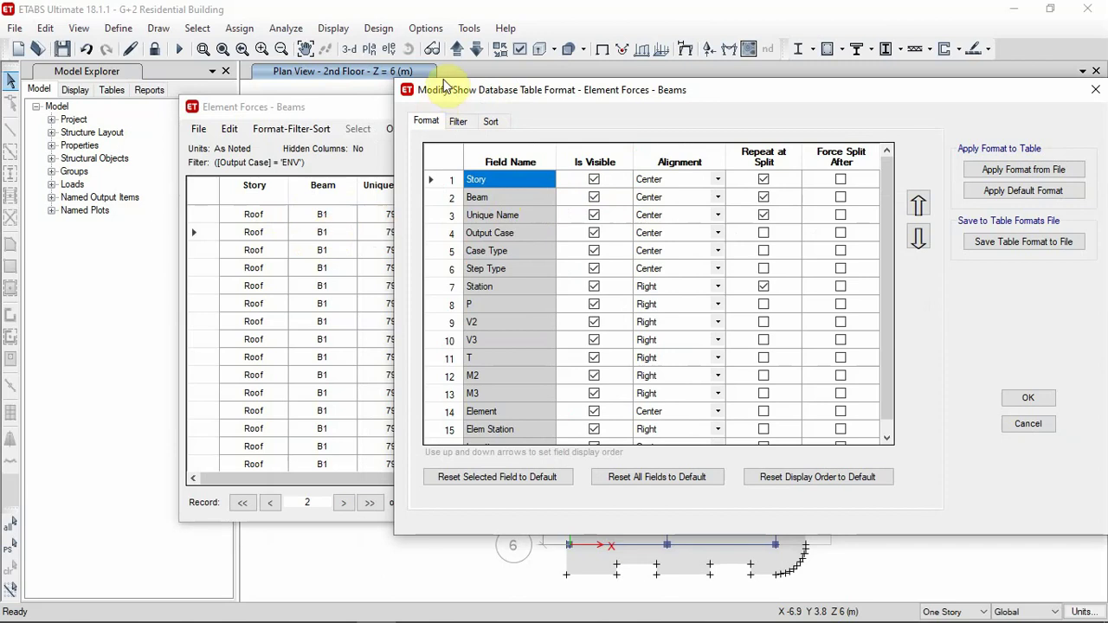
left_click_drag(445, 102, 420, 115)
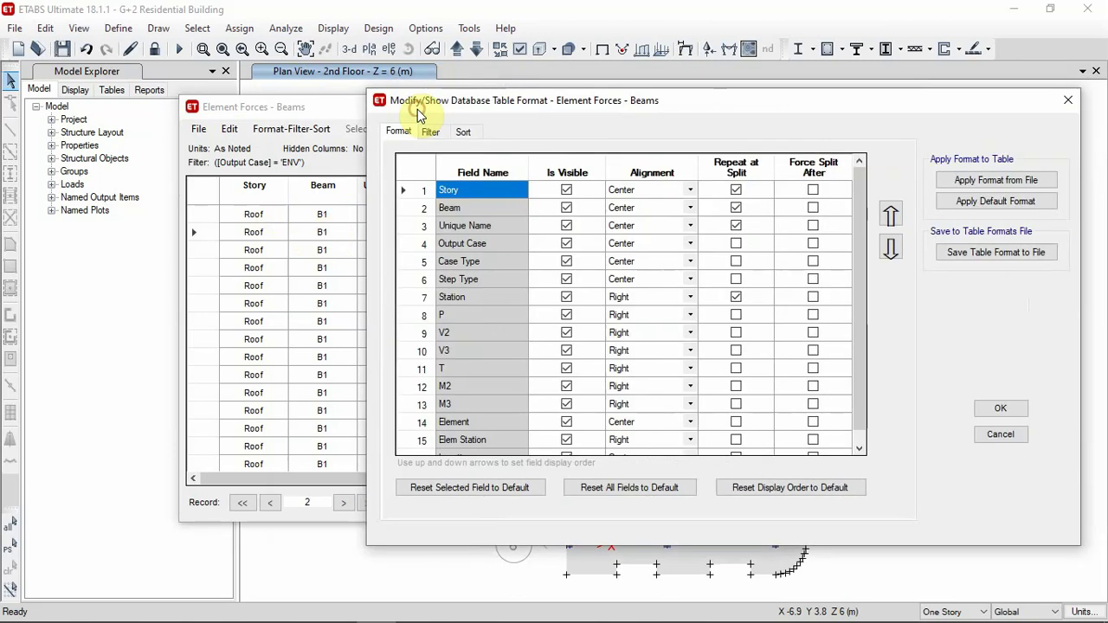
left_click(564, 230)
left_click(566, 227)
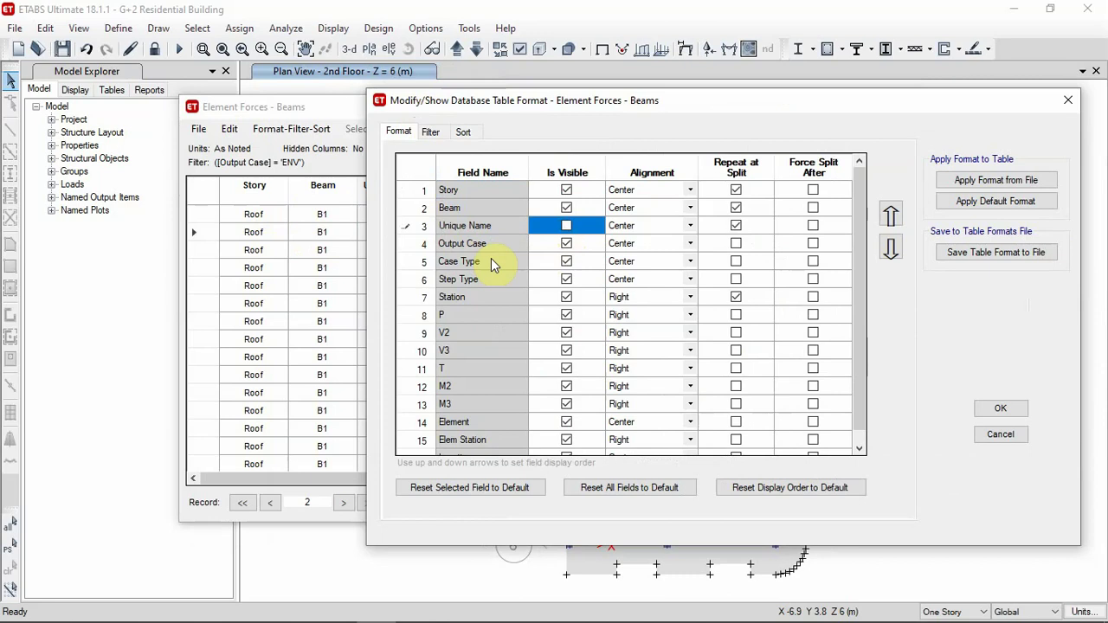
left_click(567, 266)
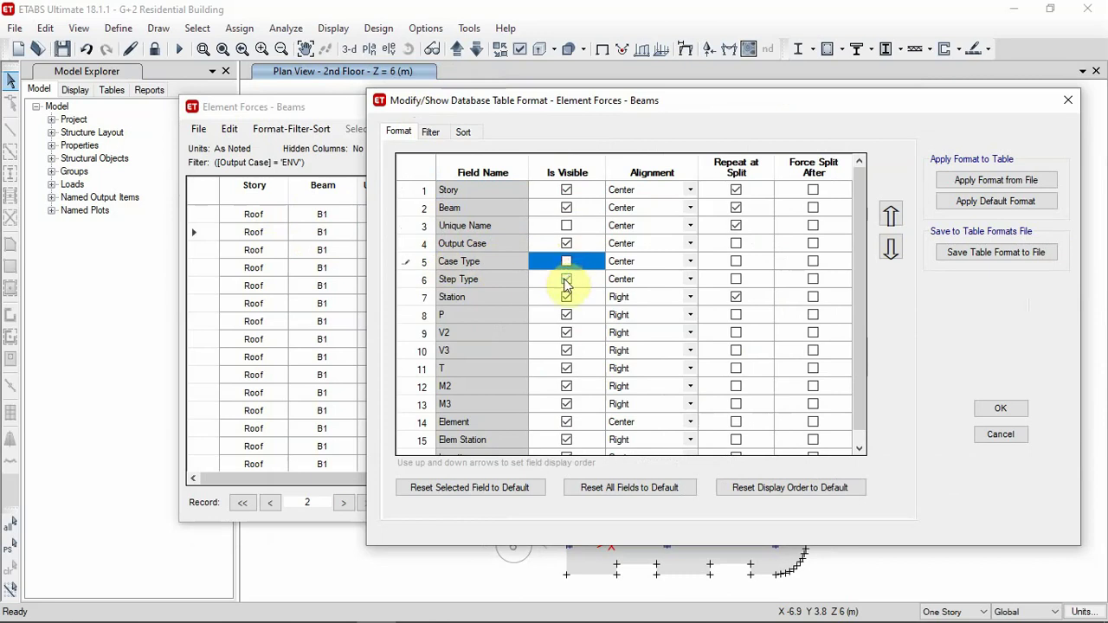
left_click(555, 287)
left_click(566, 298)
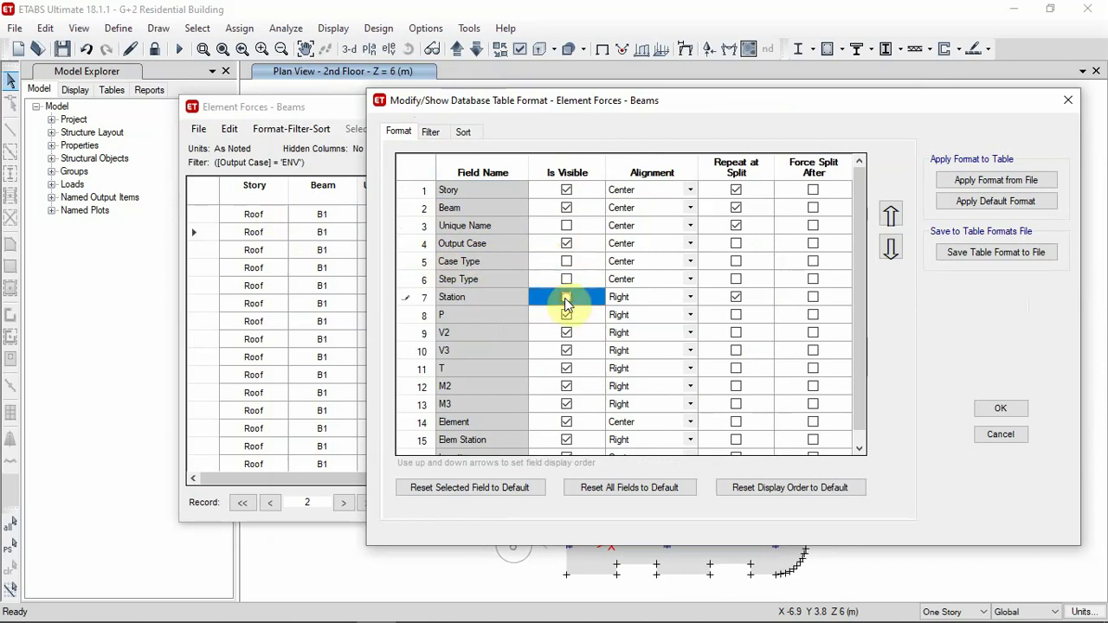
left_click(566, 297)
left_click(567, 316)
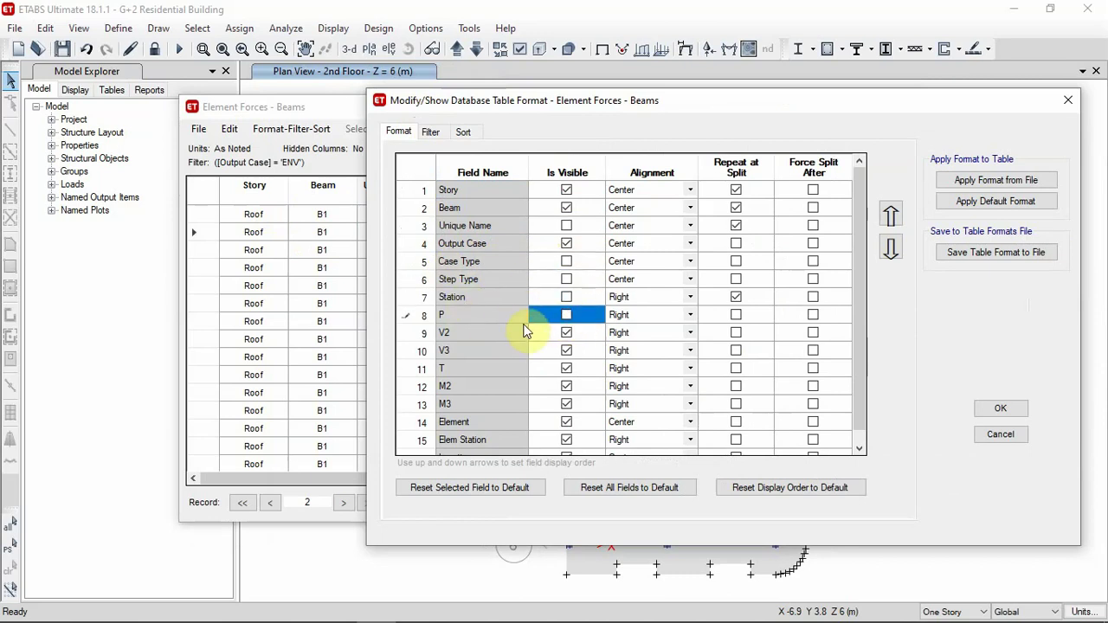
Hide the T, Element, Elem Station and Location fields as well and apply the format to the table
left_click(558, 371)
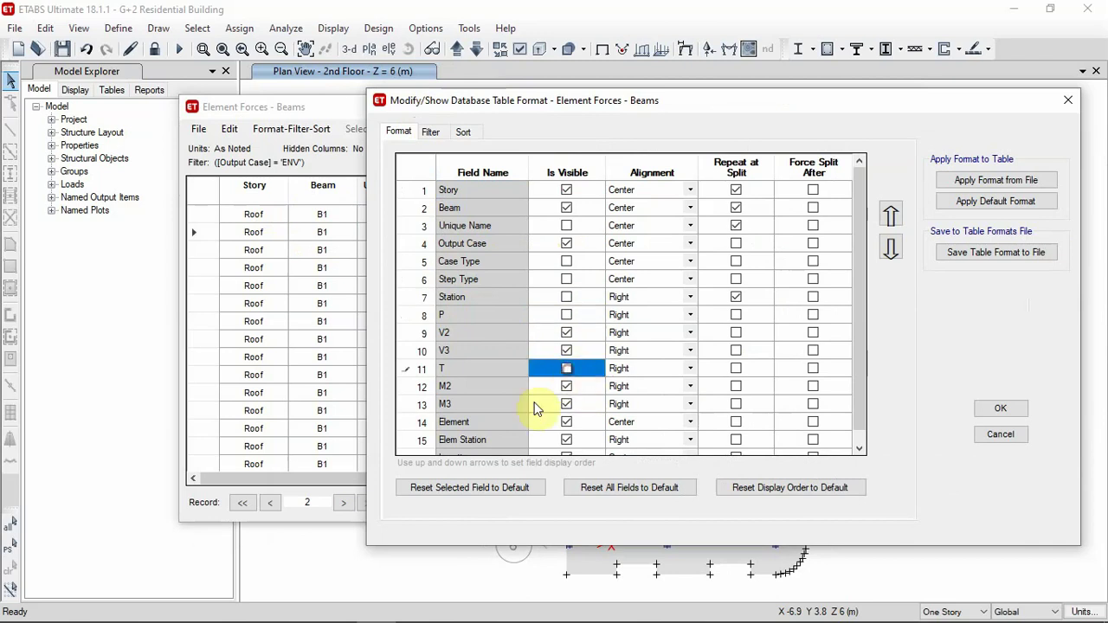
scroll(563, 433, "down", 1)
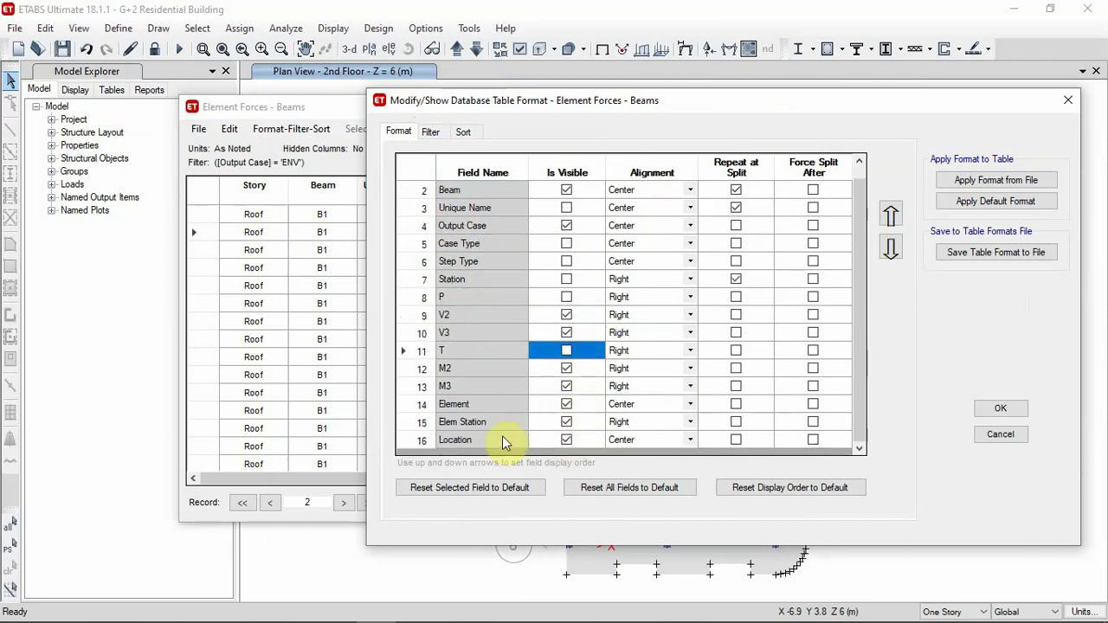
left_click(567, 423)
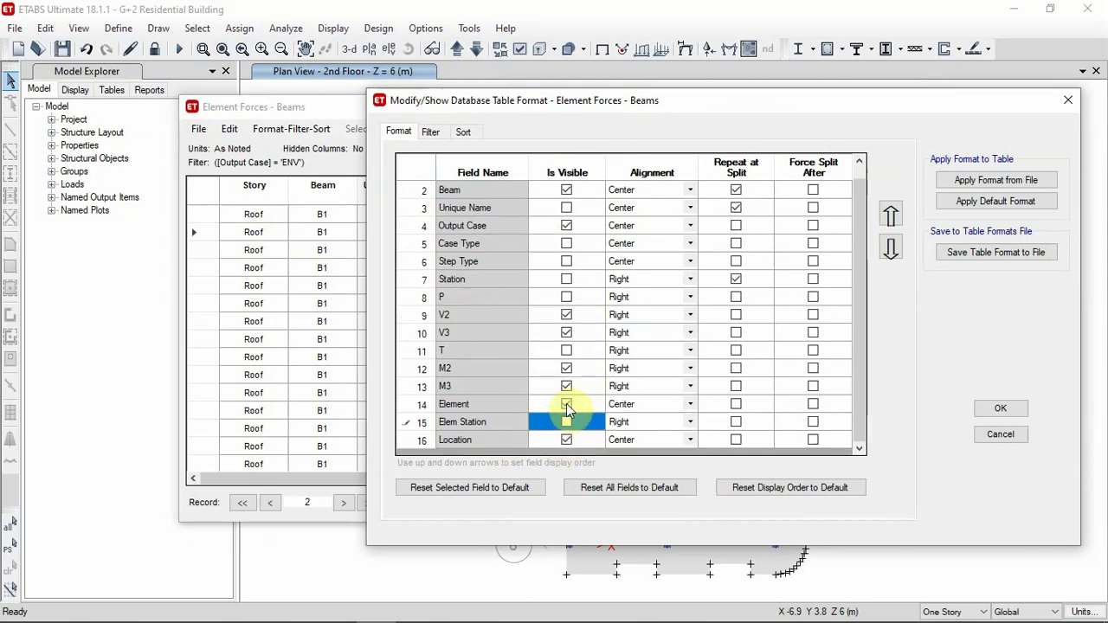
left_click(566, 404)
left_click(567, 441)
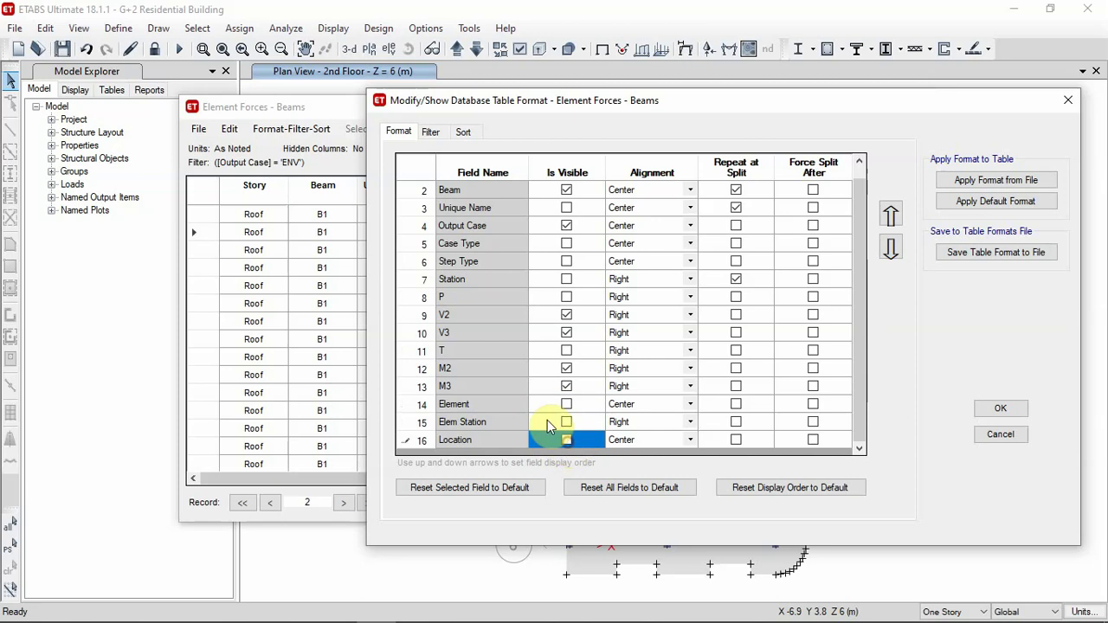
left_click(987, 409)
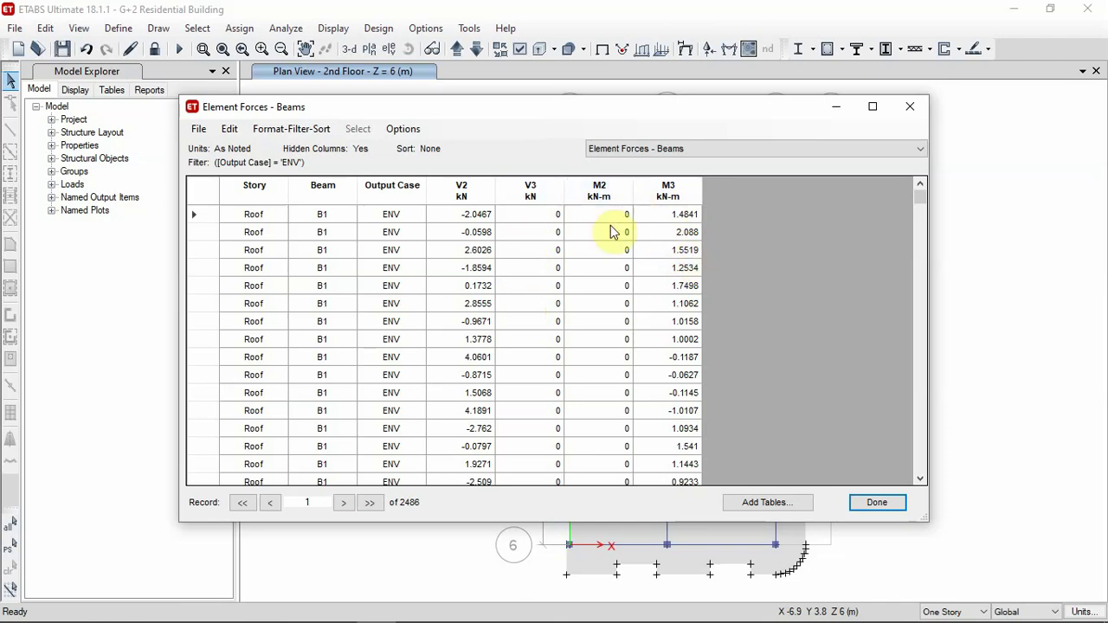
Export all tables, containing the filtered beam forces, to Excel
scroll(608, 259, "down", 3)
scroll(611, 284, "up", 3)
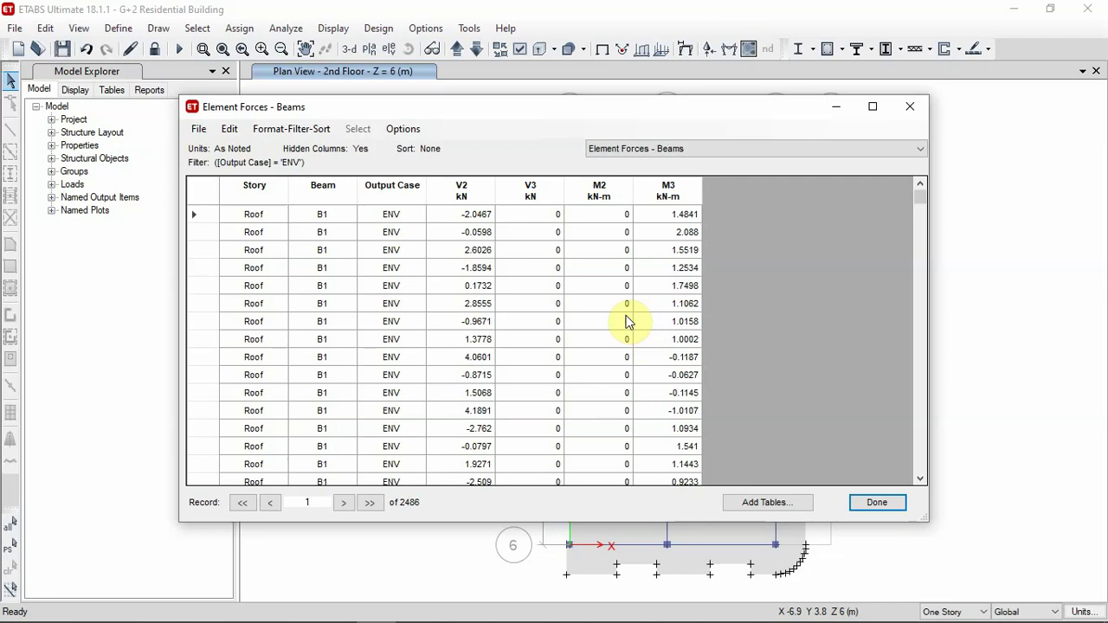
left_click(198, 130)
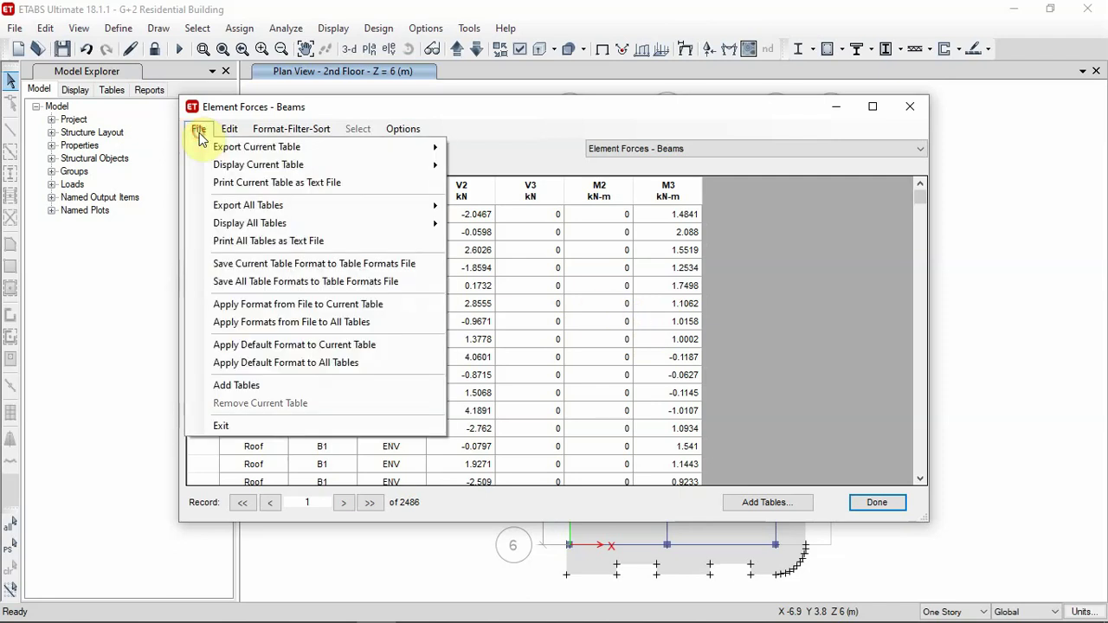
mouse_move(252, 209)
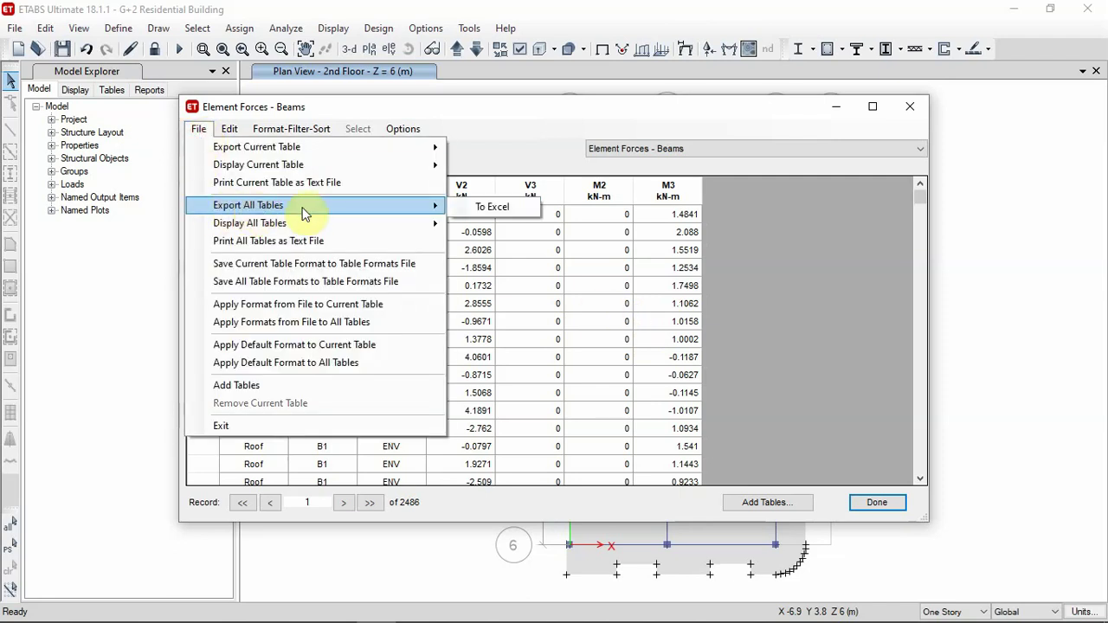
left_click(492, 207)
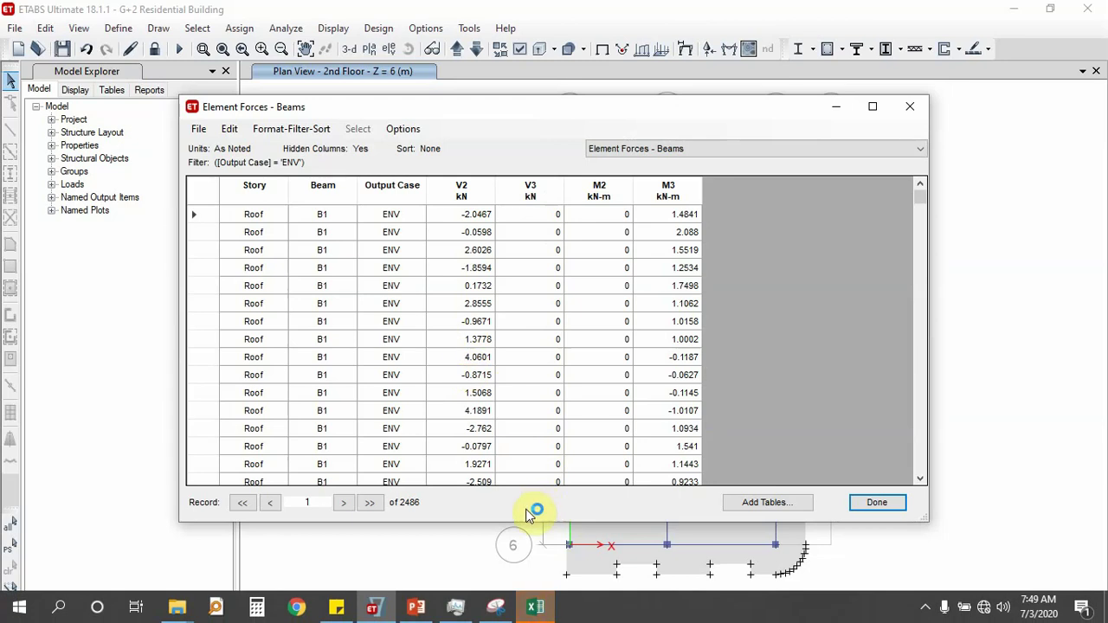
Switch to the exported workbook in Excel, maximize its window and look through the beam forces rows
left_click(546, 611)
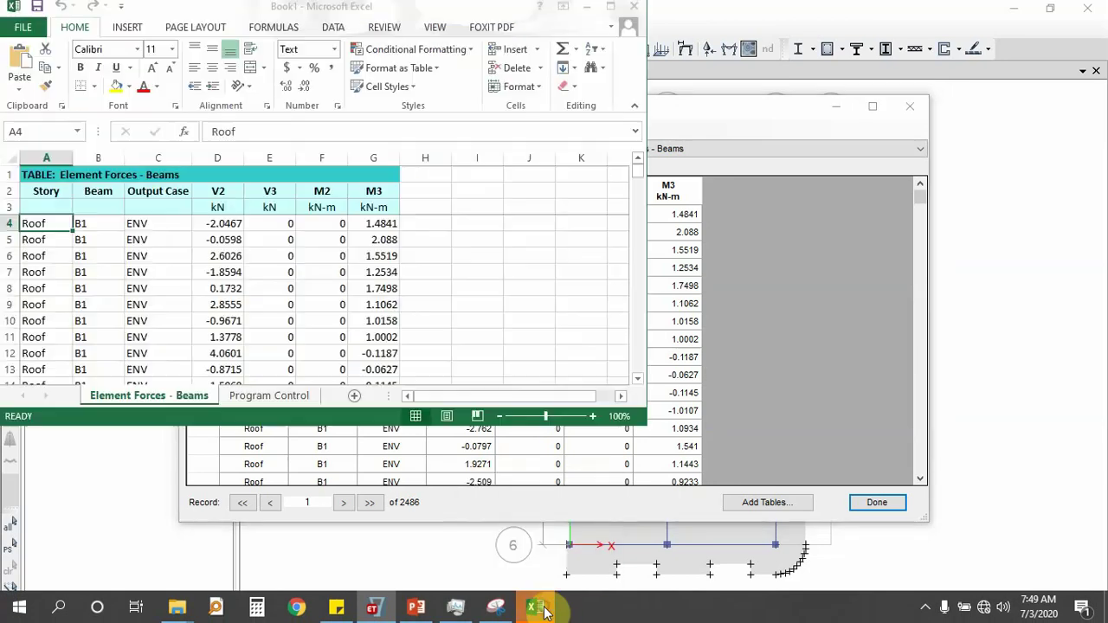
left_click(610, 6)
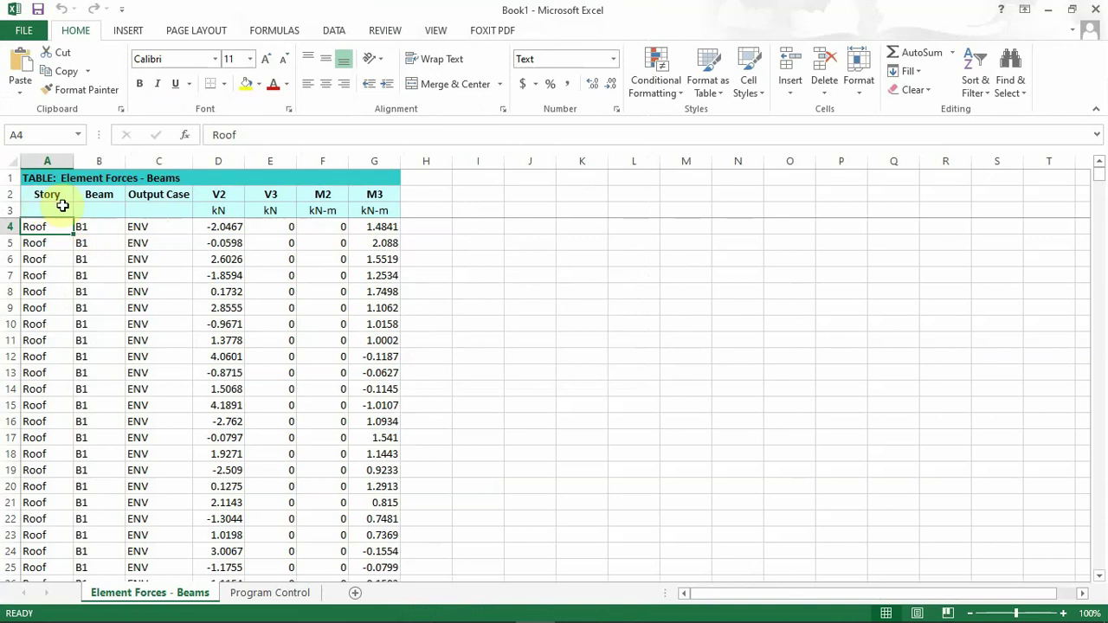
scroll(112, 274, "down", 11)
scroll(112, 274, "down", 7)
scroll(110, 279, "up", 18)
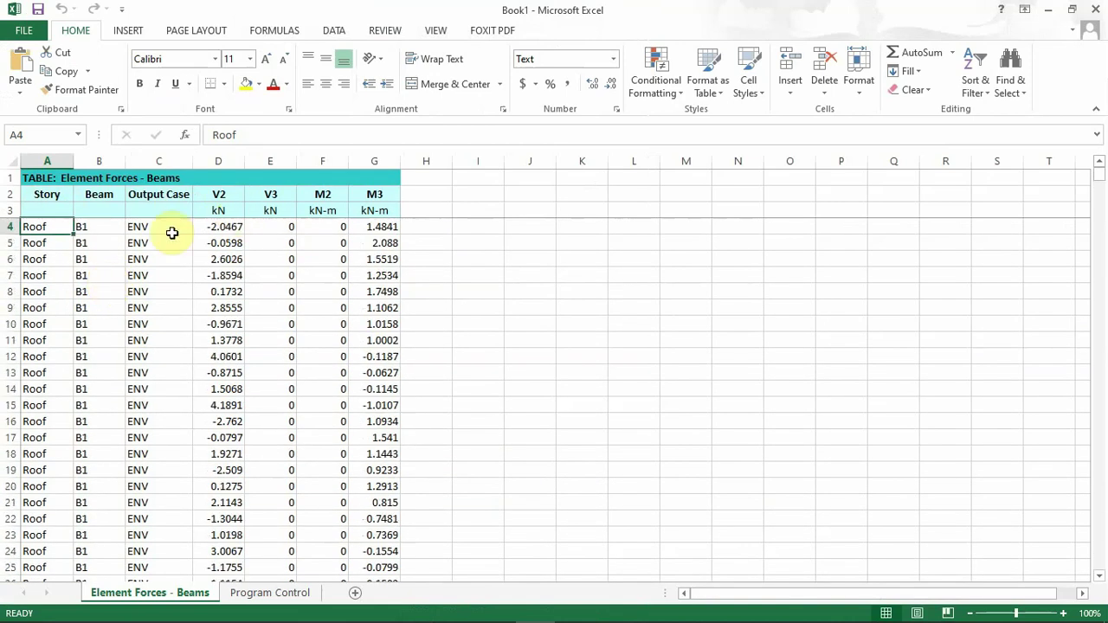
Minimize the exported workbook to return to ETABS and close the beam forces table
left_click(1049, 10)
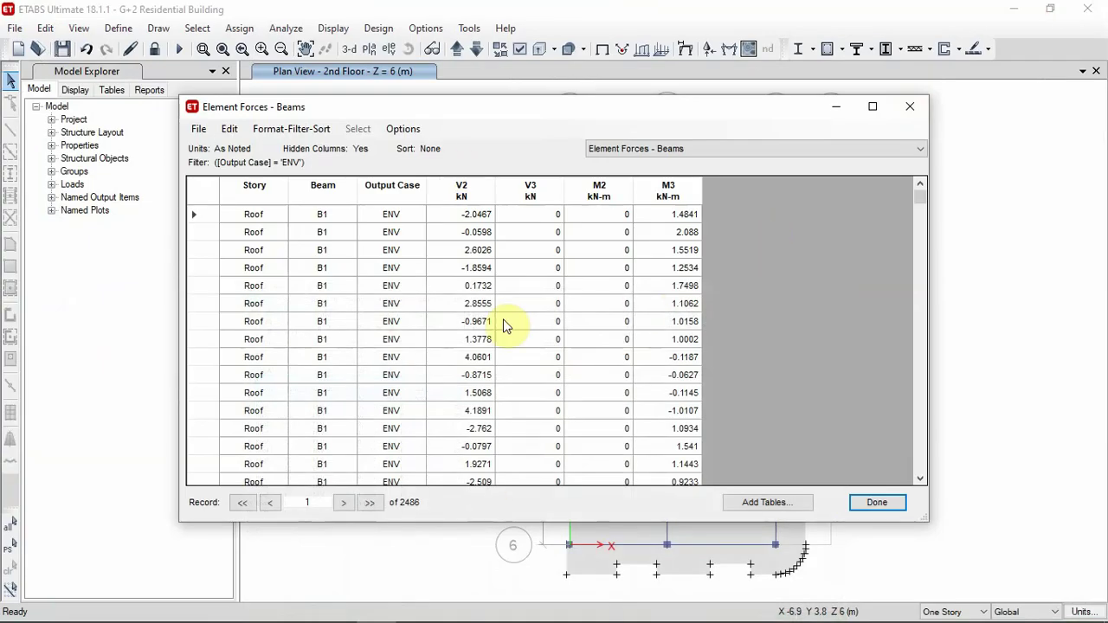
left_click(909, 107)
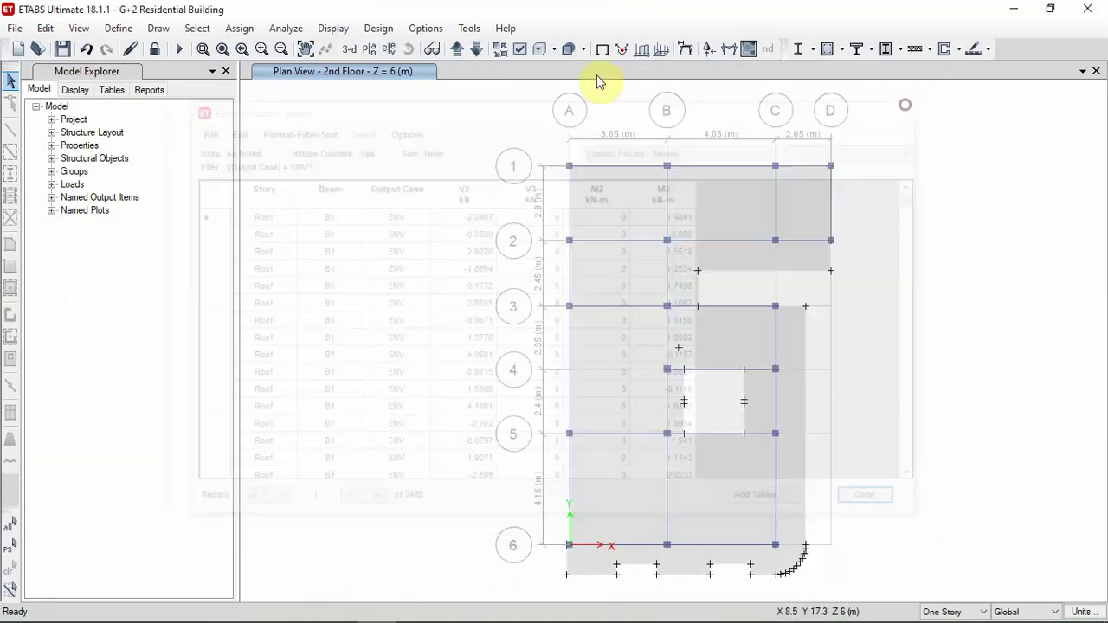
Display only the Element Forces - Columns table from the frame output, with all other element output tables deselected
left_click(334, 28)
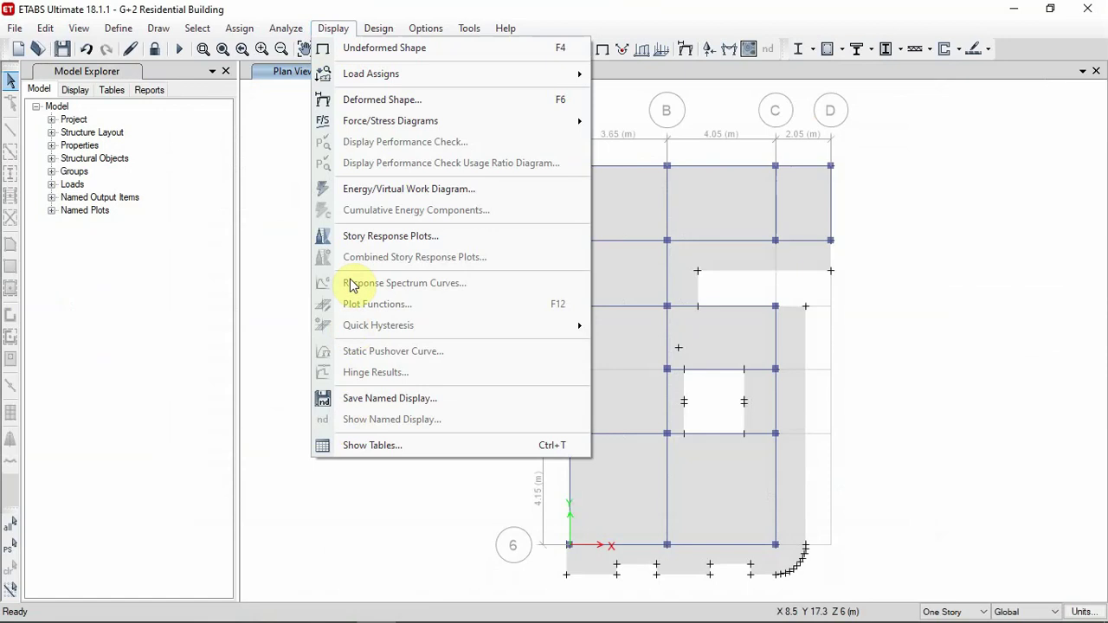
left_click(374, 445)
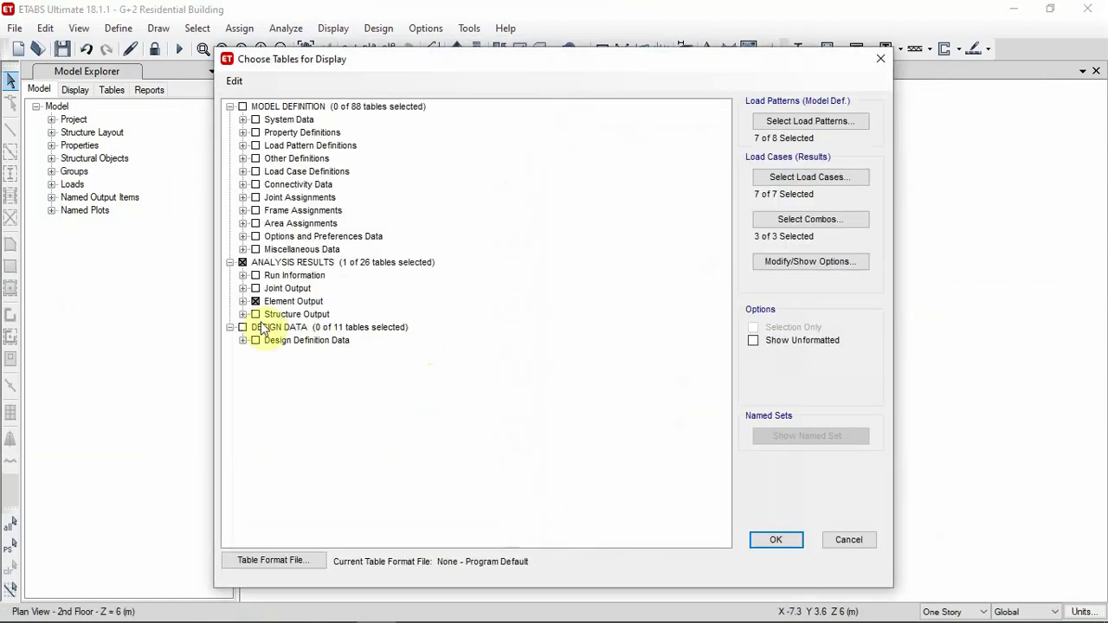
left_click(257, 302)
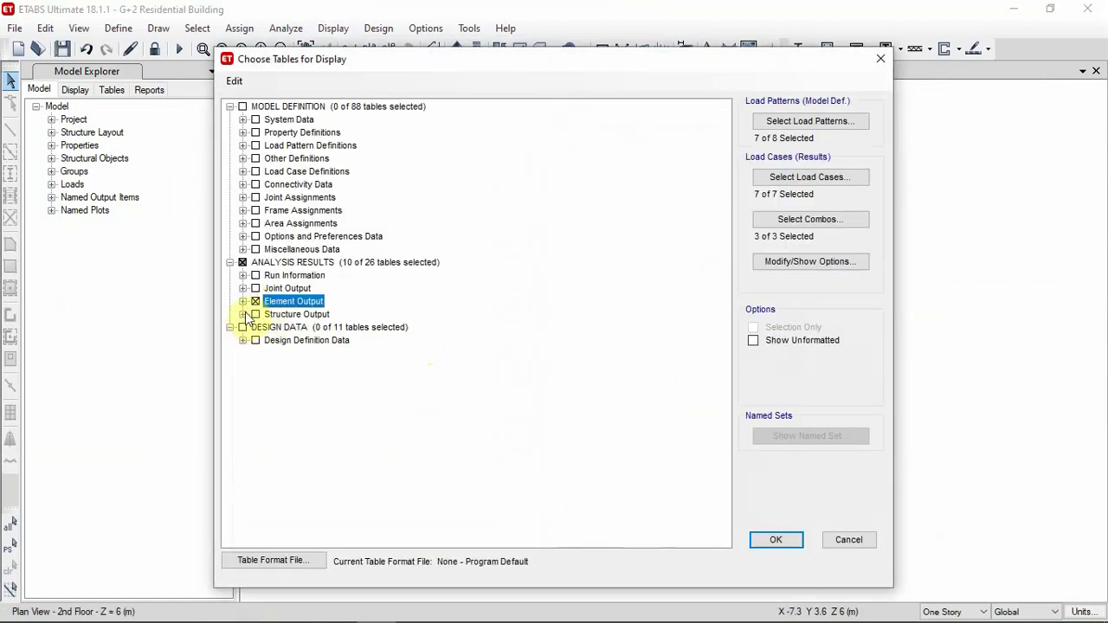
left_click(244, 301)
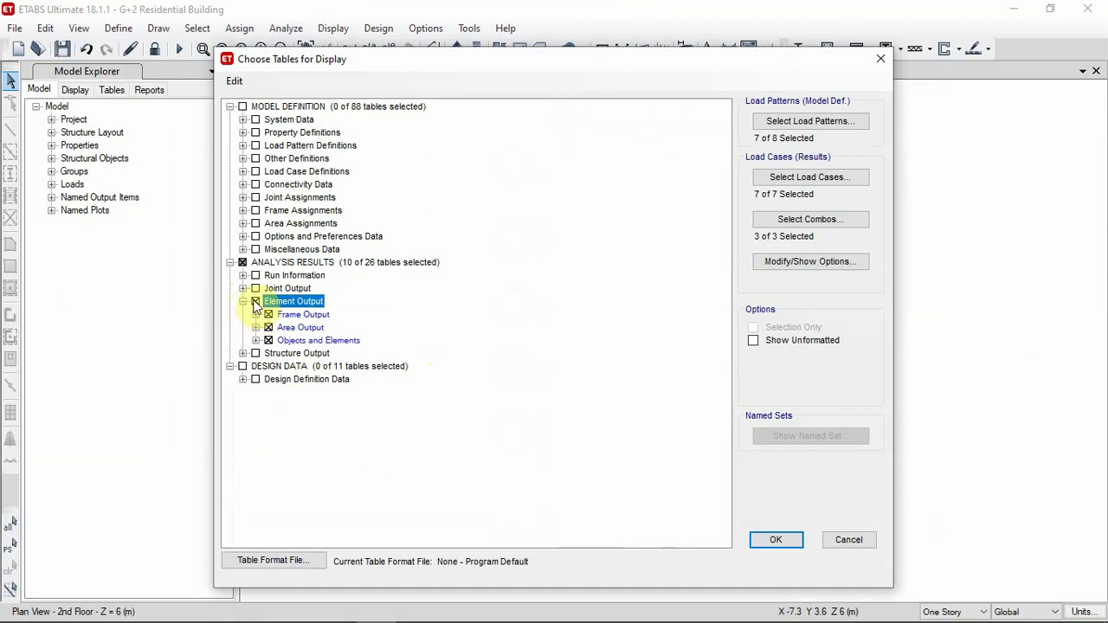
left_click(255, 302)
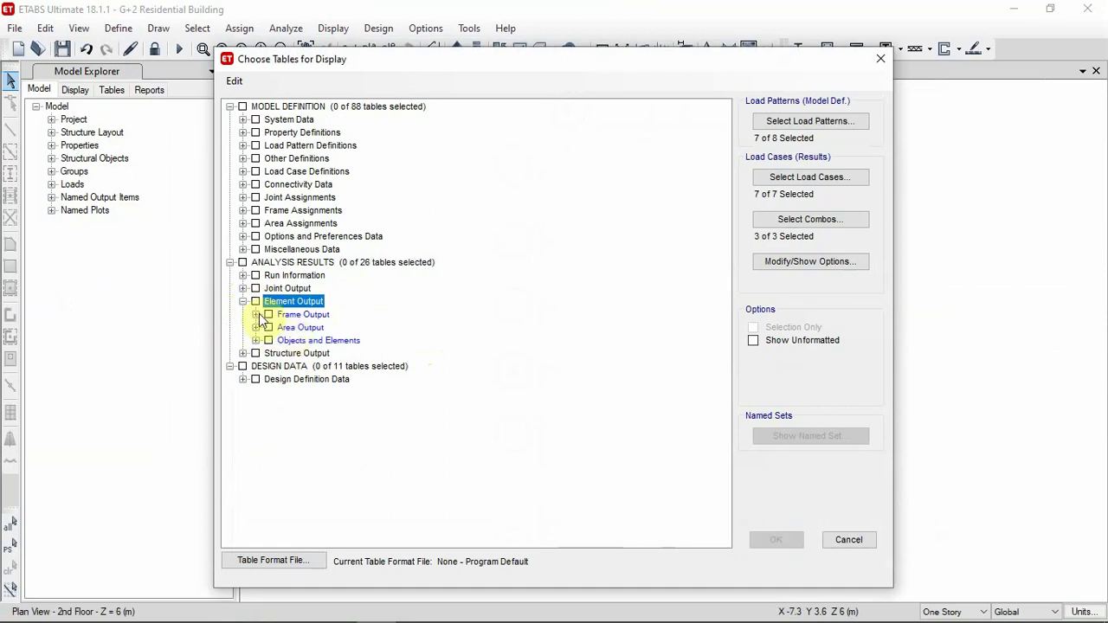
left_click(257, 314)
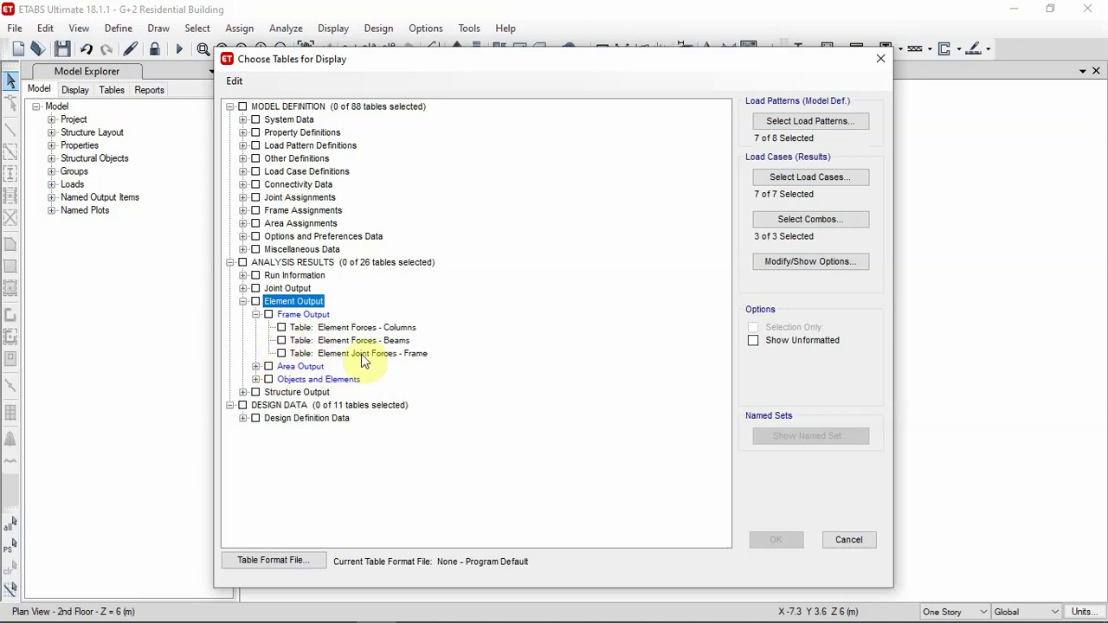
left_click(282, 328)
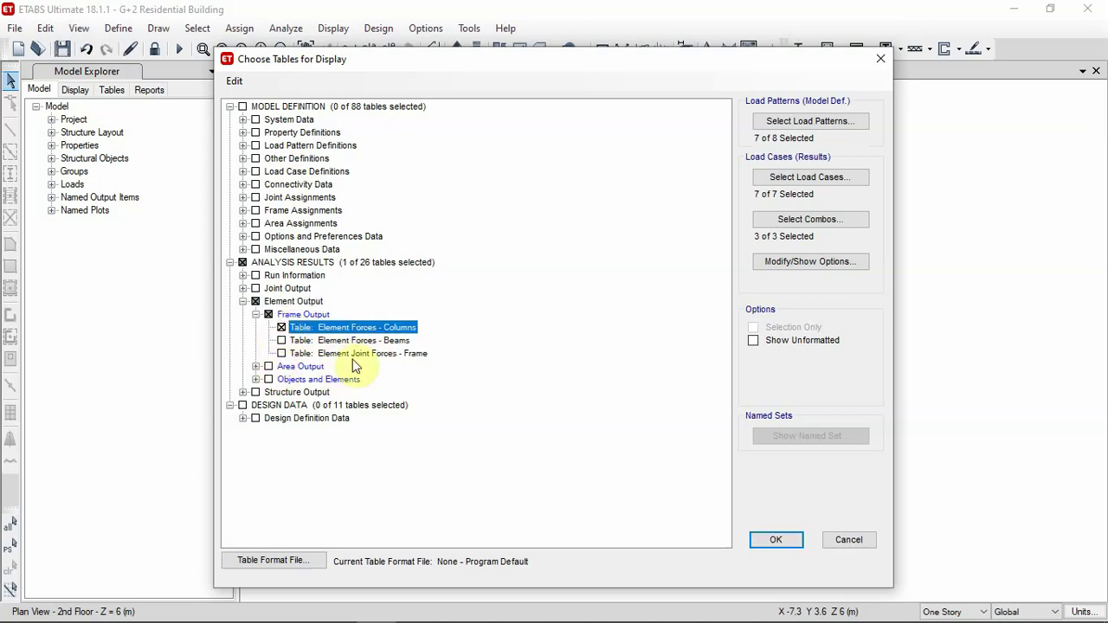
left_click(776, 540)
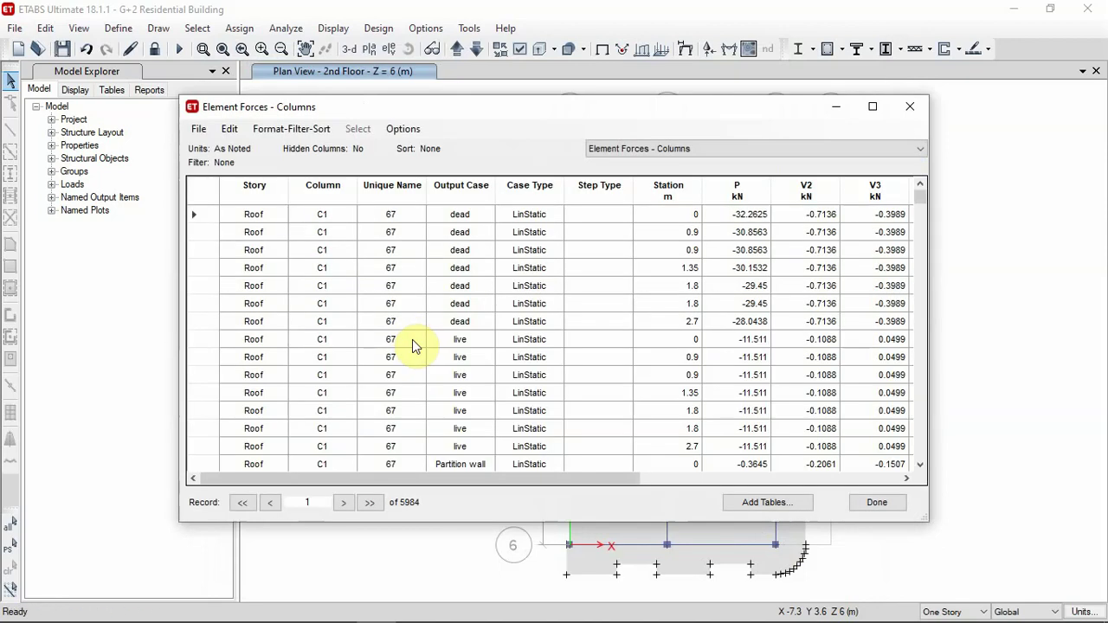
Look across the column forces table to its moment fields and close the table
left_click_drag(557, 482, 734, 489)
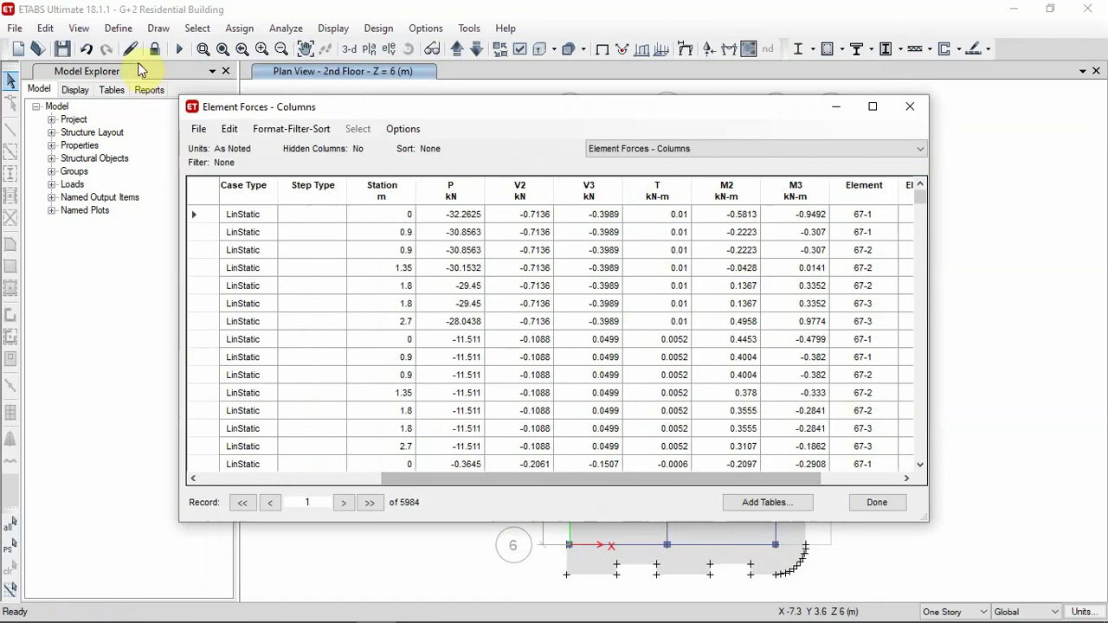
left_click(125, 24)
left_click(910, 106)
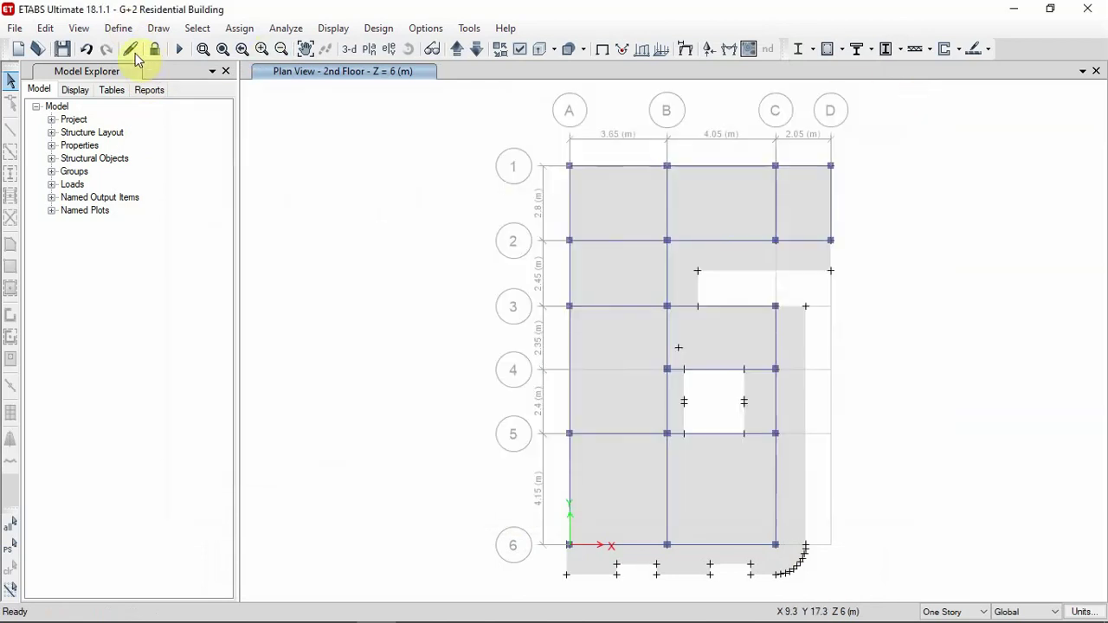
Examine the Column 25*25 frame section and its reinforcement data, leaving the definitions unchanged
left_click(119, 29)
mouse_move(144, 75)
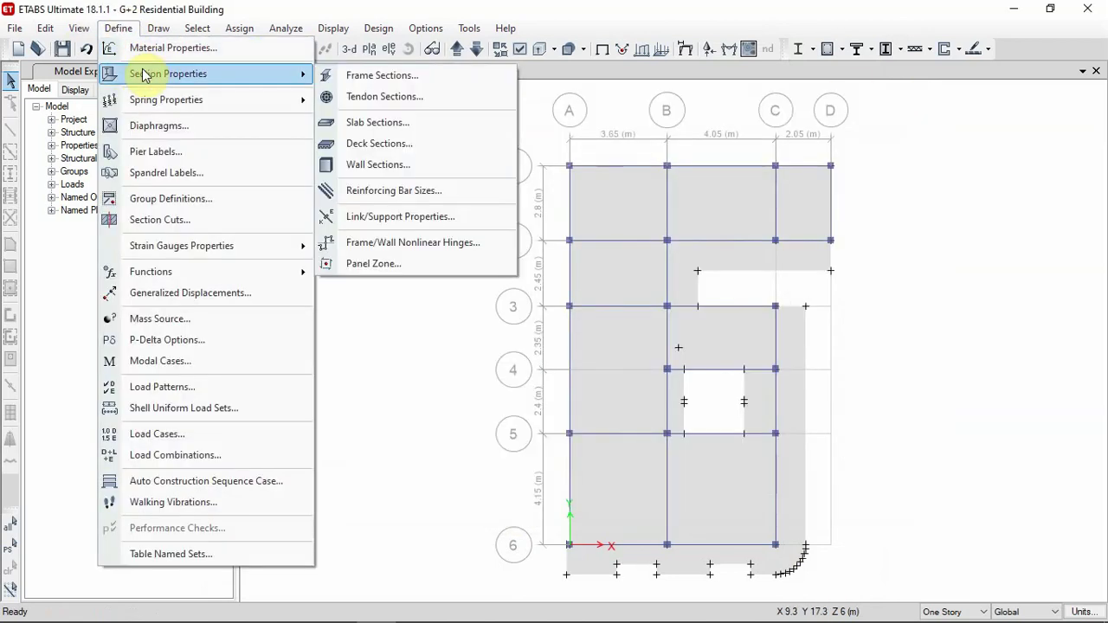
left_click(376, 76)
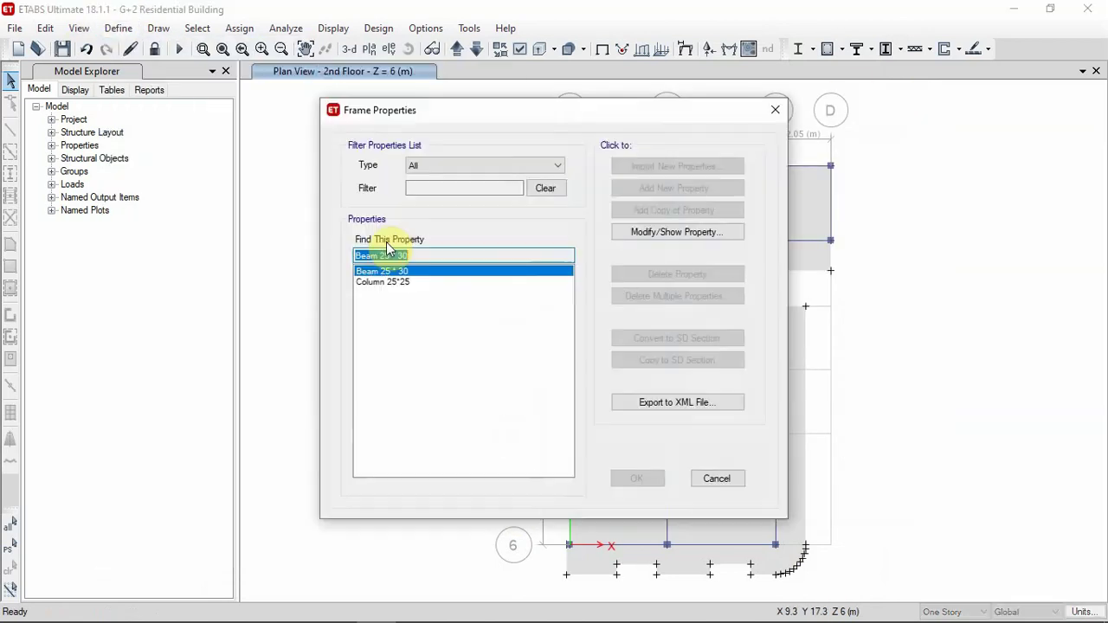
left_click(381, 282)
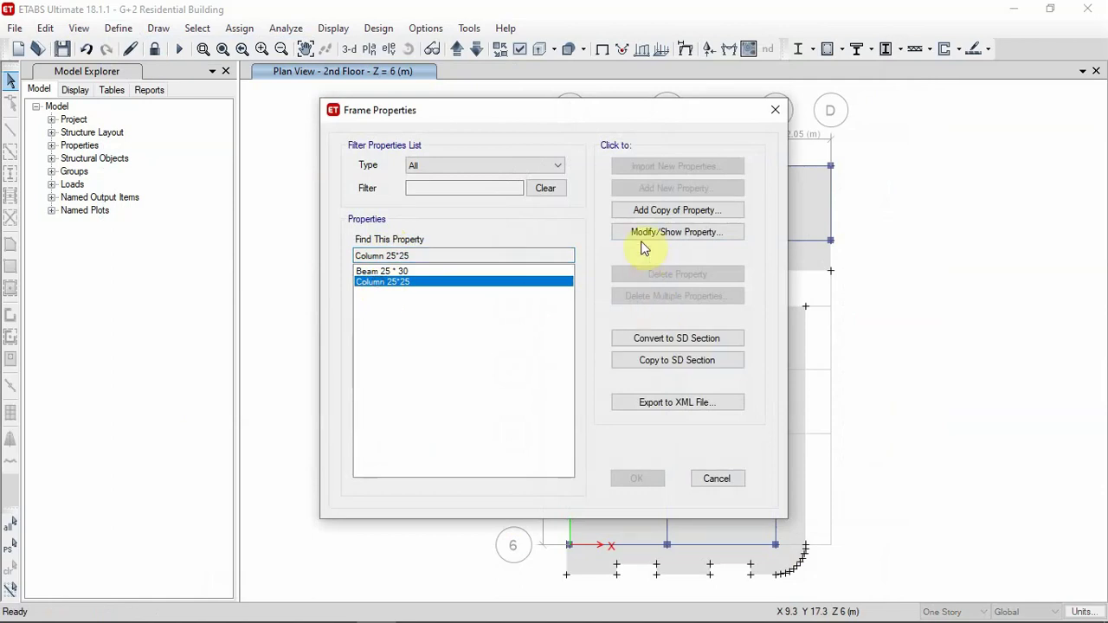
double_click(402, 297)
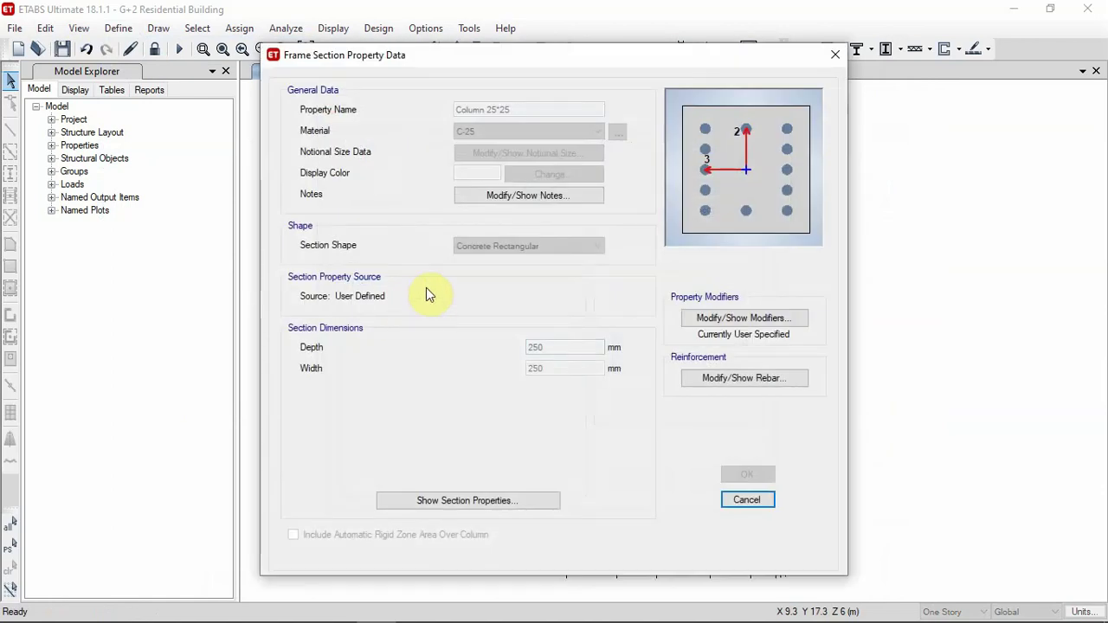
left_click(729, 381)
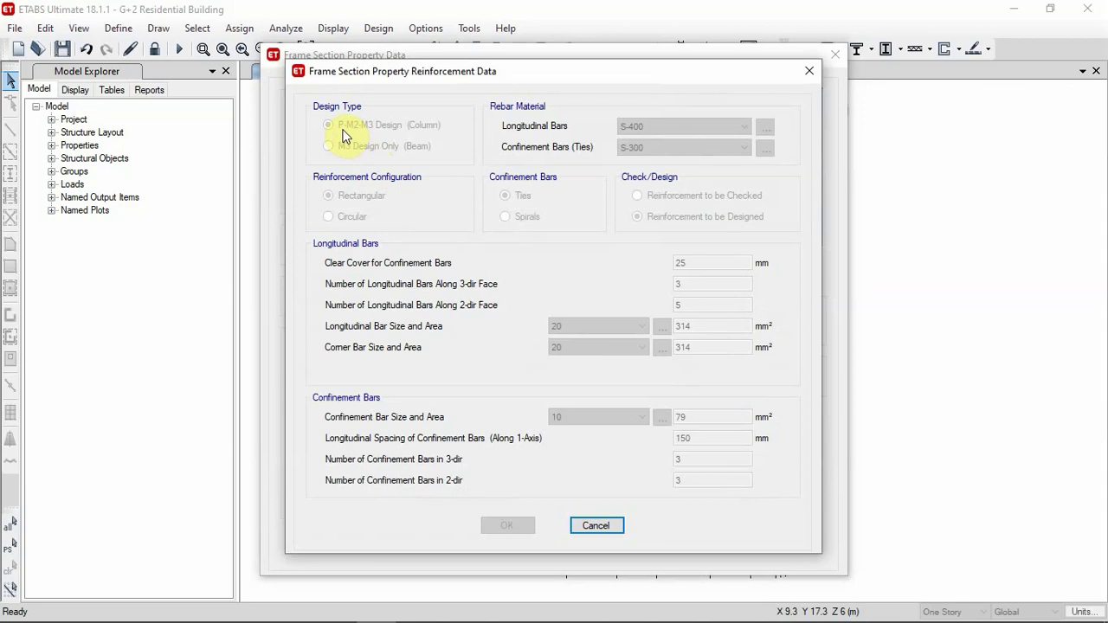
left_click(808, 71)
left_click(834, 54)
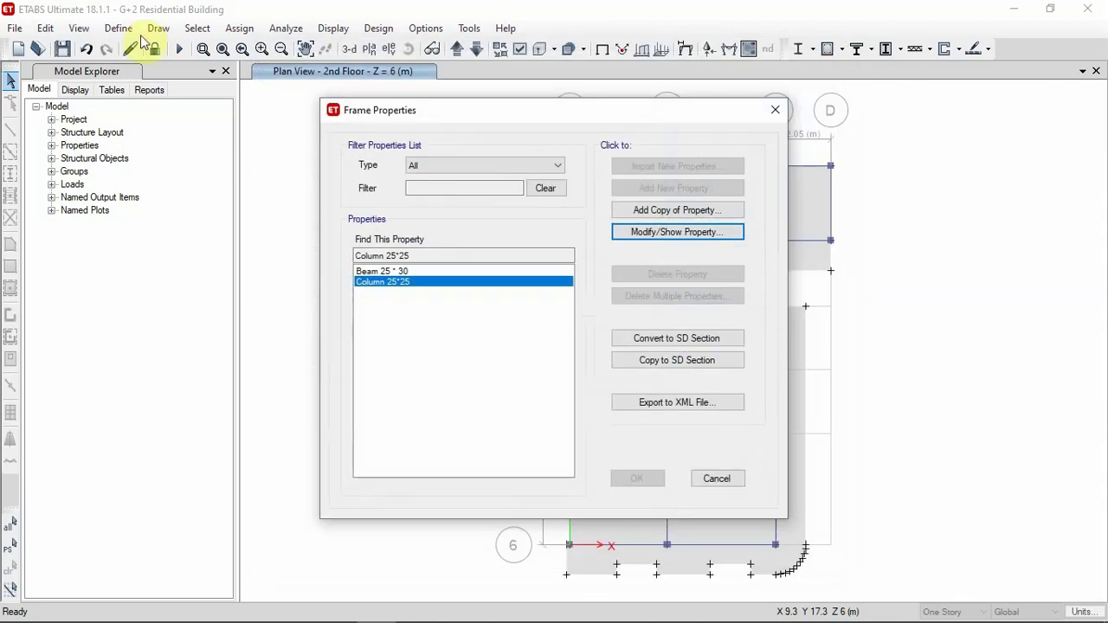
left_click(776, 110)
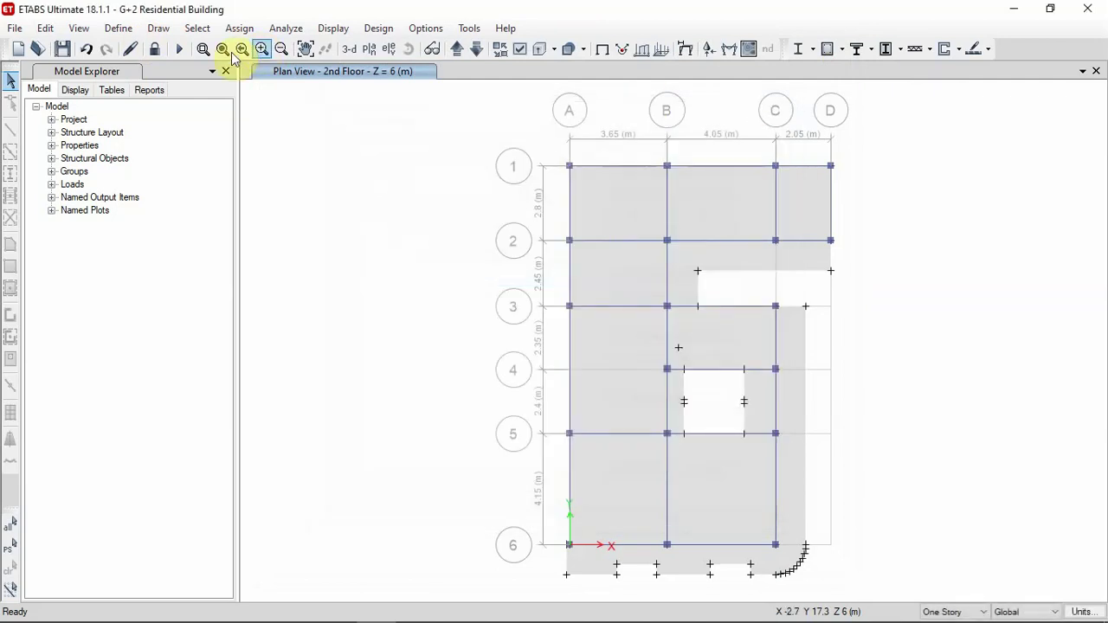
Reopen the Element Forces - Columns table from the selected frame output tables
left_click(333, 28)
left_click(341, 440)
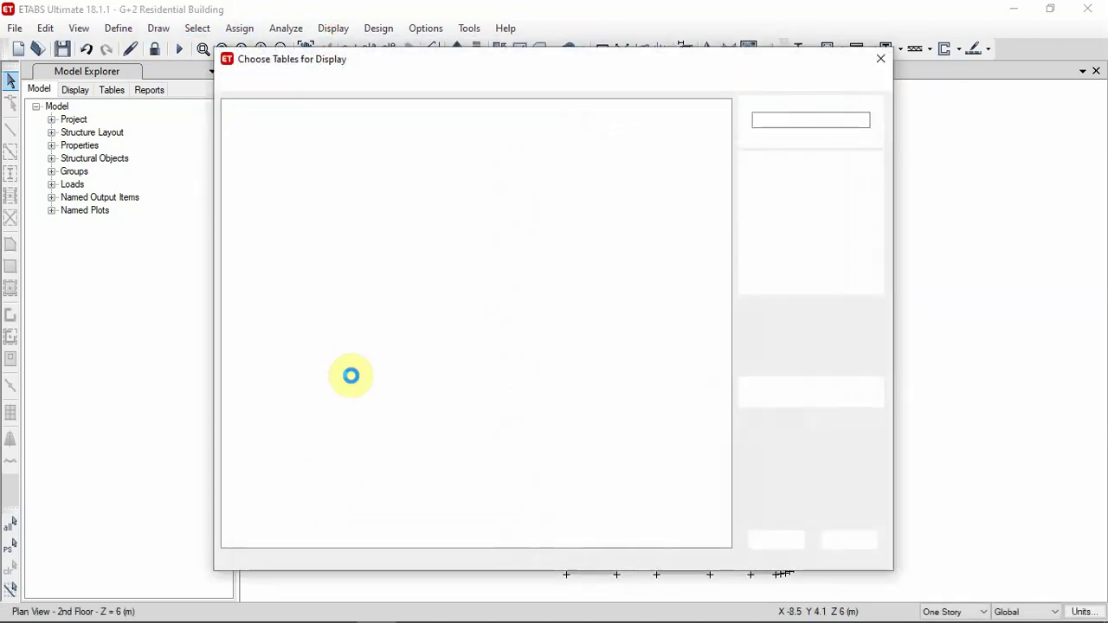
left_click(279, 305)
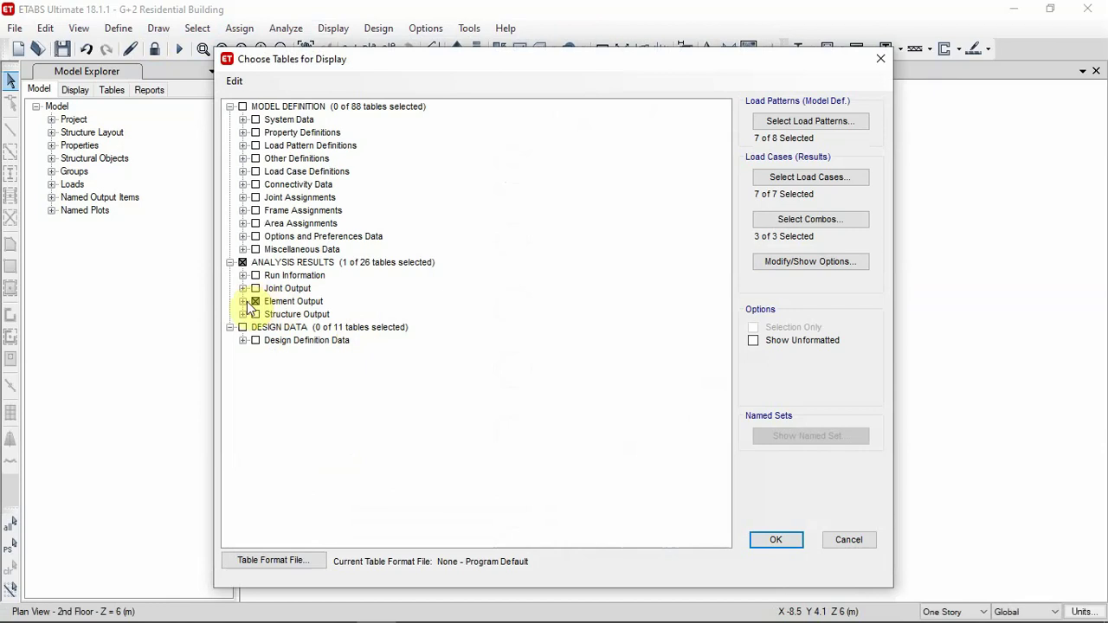
left_click(244, 301)
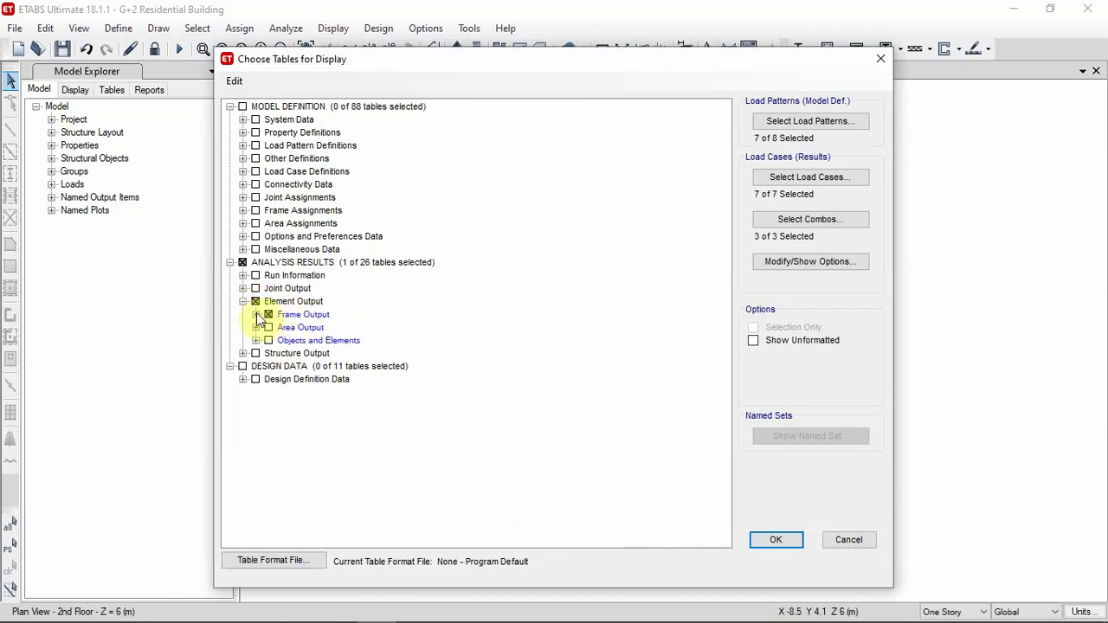
left_click(257, 315)
left_click(777, 542)
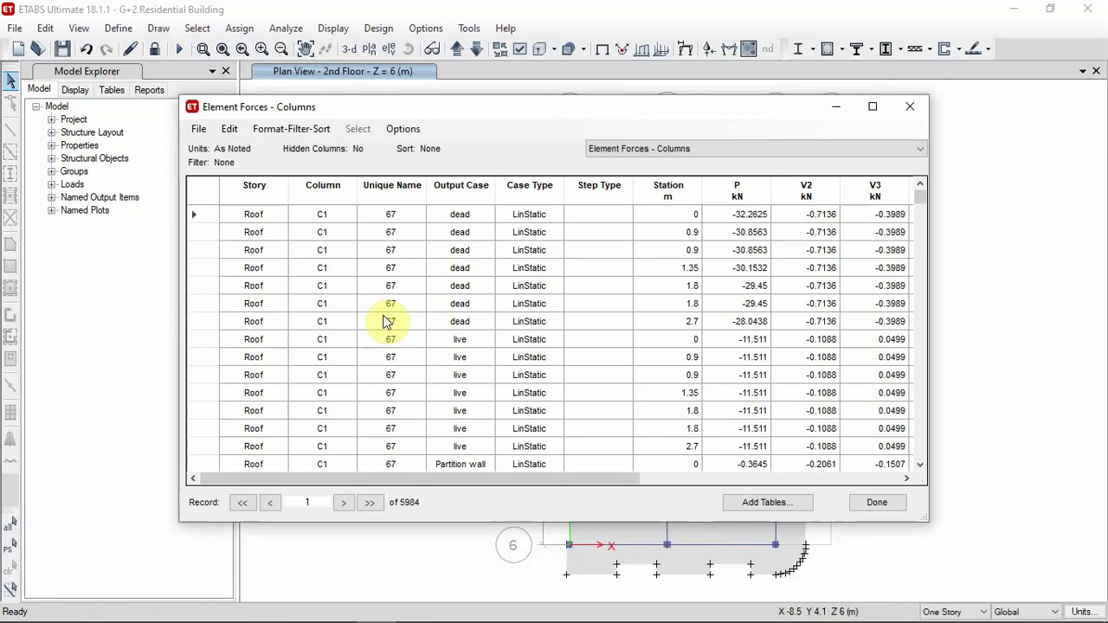
Look through the column forces table's axial, shear, torsion and moment fields and its option for exporting all tables to Excel
left_click_drag(534, 482, 778, 495)
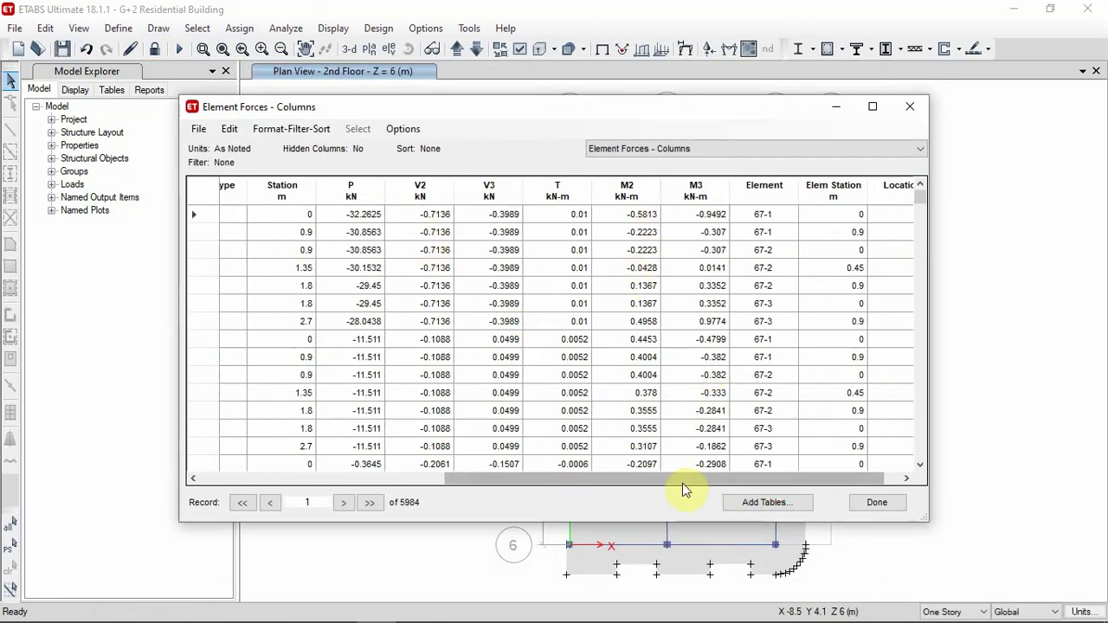
left_click_drag(683, 483, 763, 492)
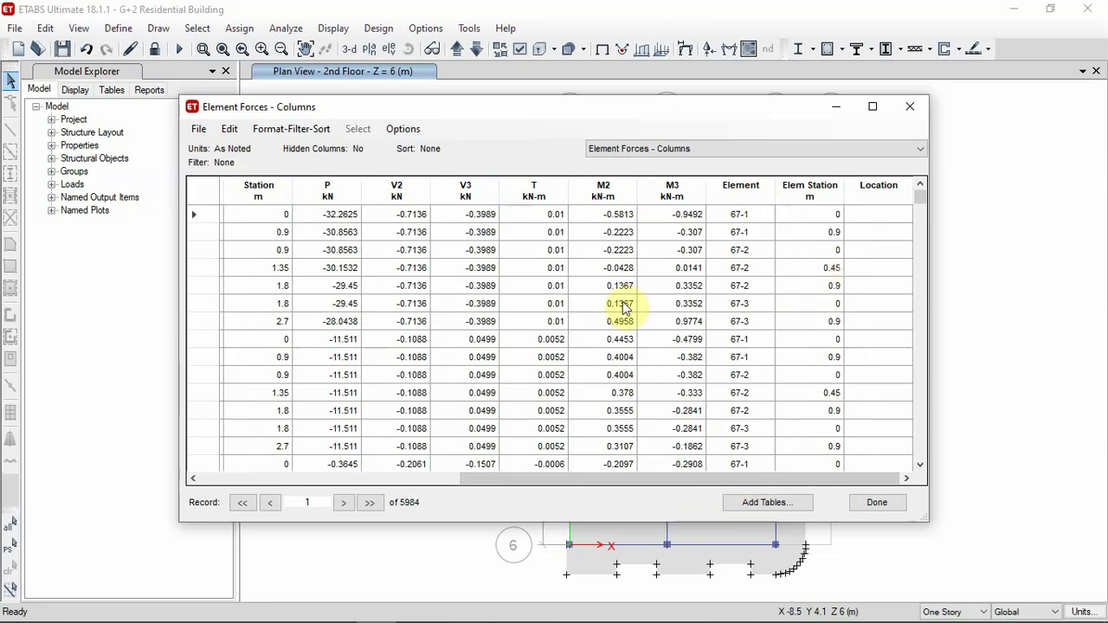
scroll(606, 306, "down", 5)
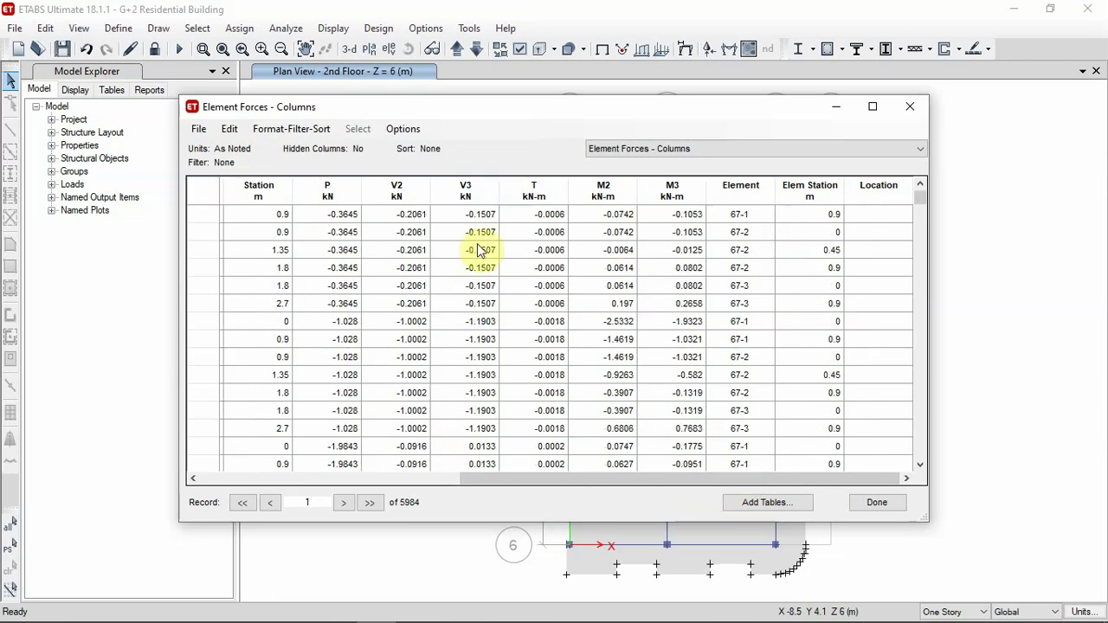
left_click(276, 482)
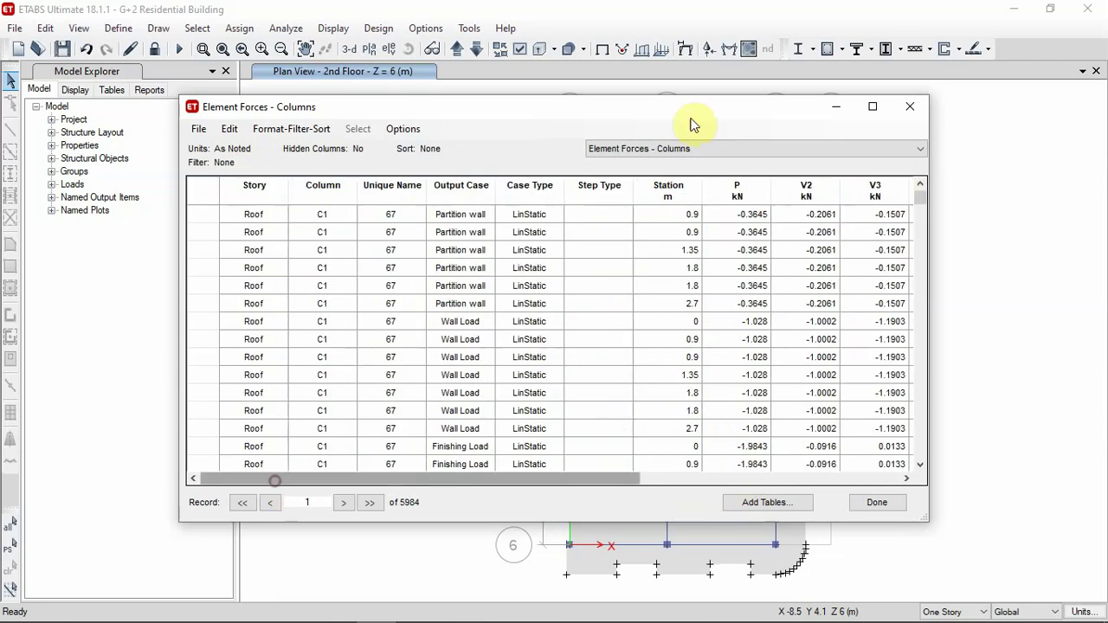
left_click(198, 128)
mouse_move(308, 214)
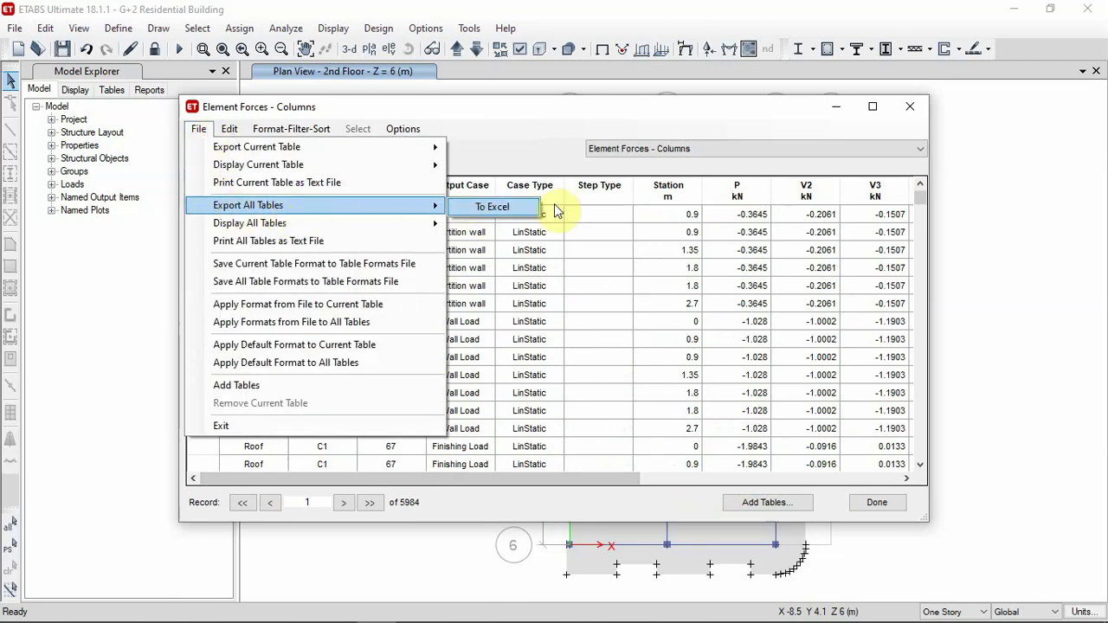
left_click(805, 214)
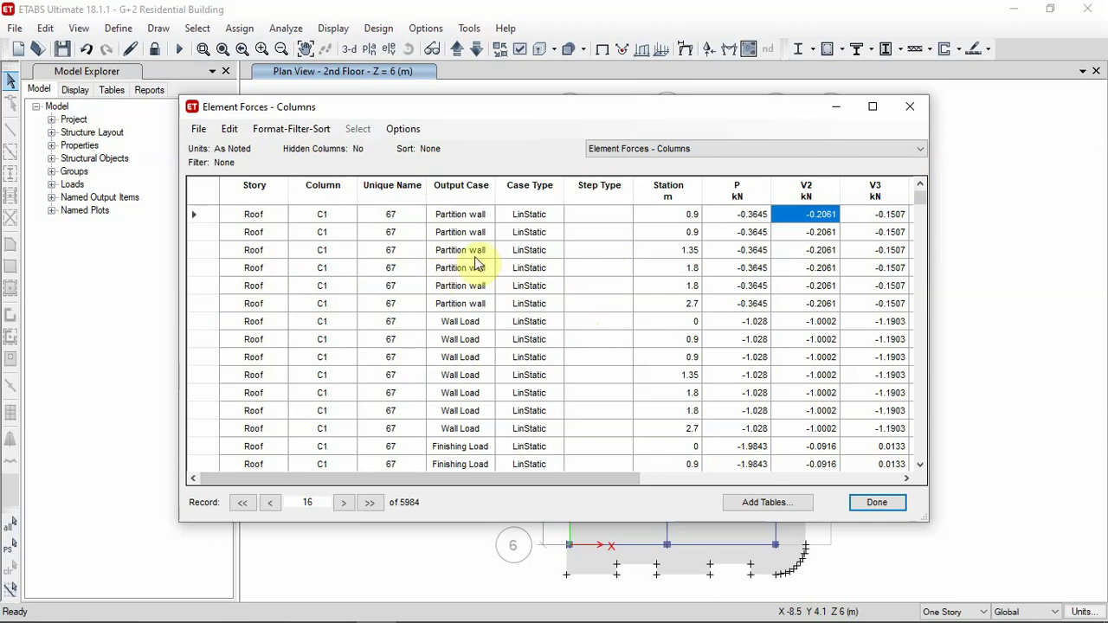
Close the column forces table and clear the desktop by minimizing ETABS and closing the New folder window
left_click(906, 105)
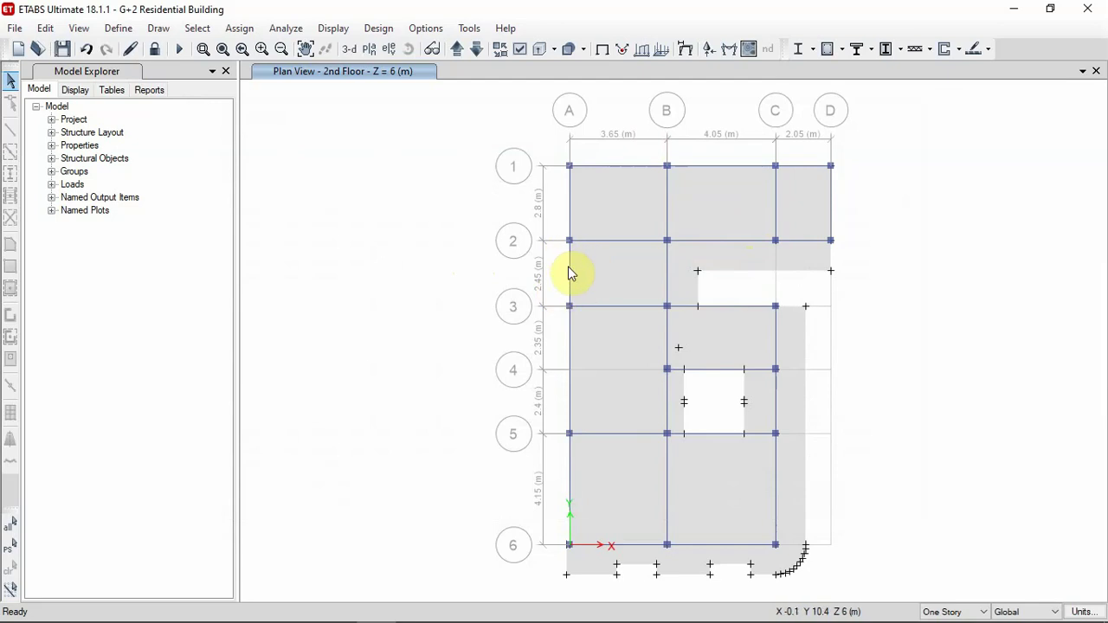
left_click(1014, 9)
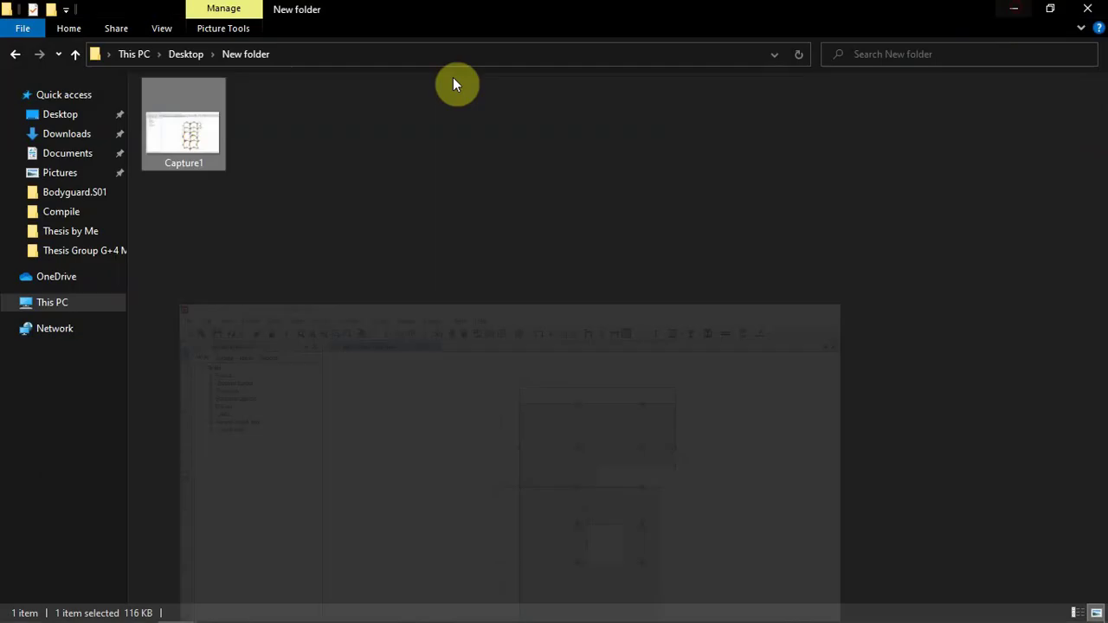
left_click(1087, 10)
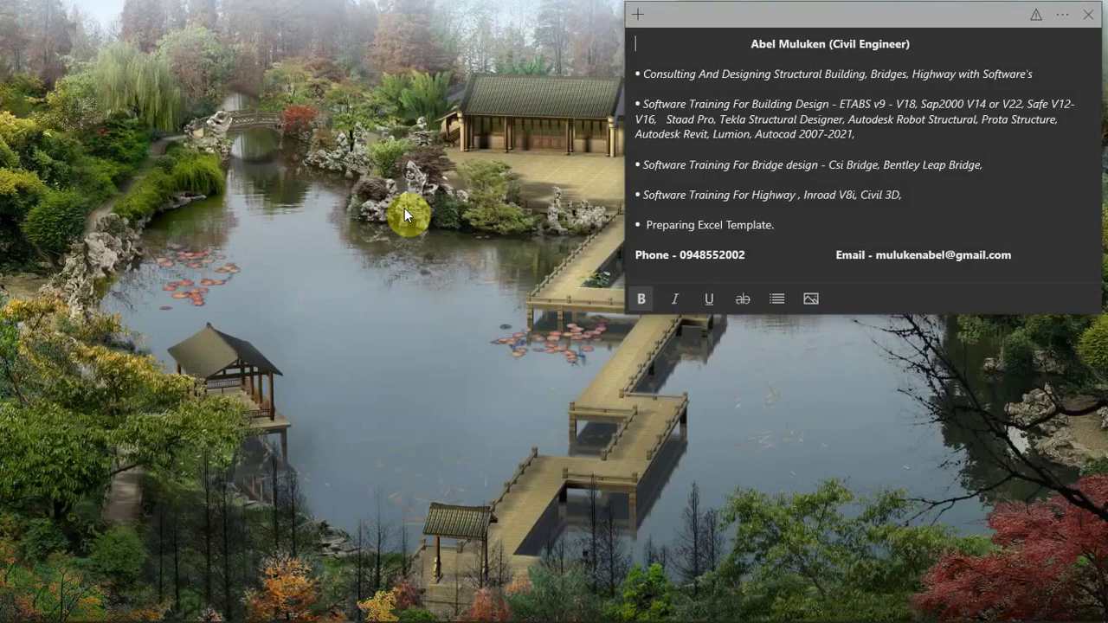